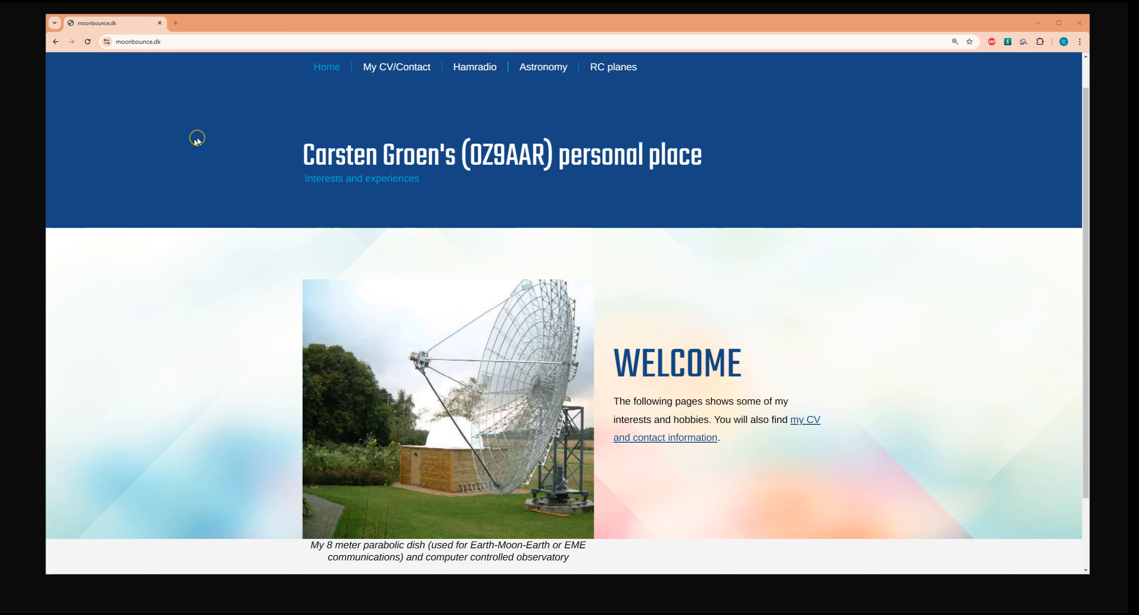
Open the REPAM - Remote PA Monitor page from the Hamradio section of moonbounce.dk.
left_click(200, 40)
left_click(223, 41)
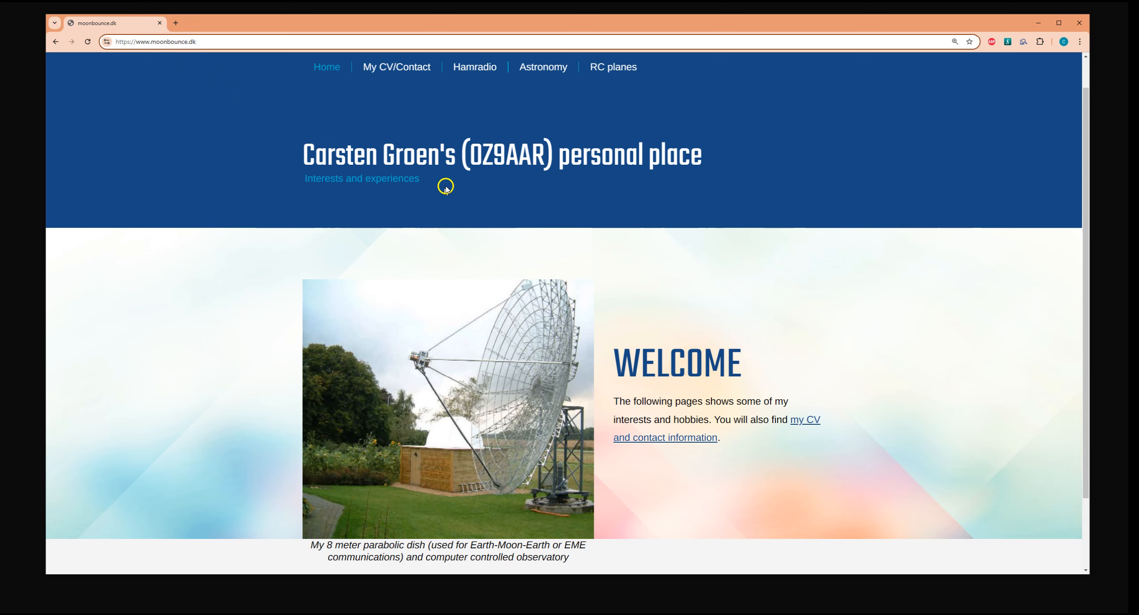
mouse_move(472, 72)
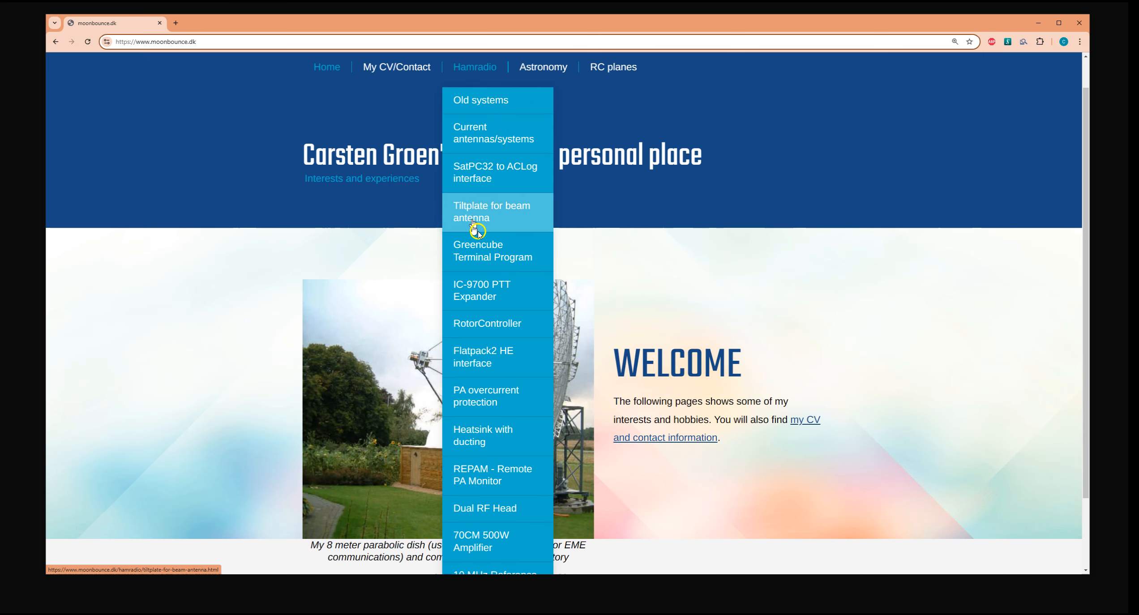
left_click(478, 242)
scroll(478, 245, "down", 2)
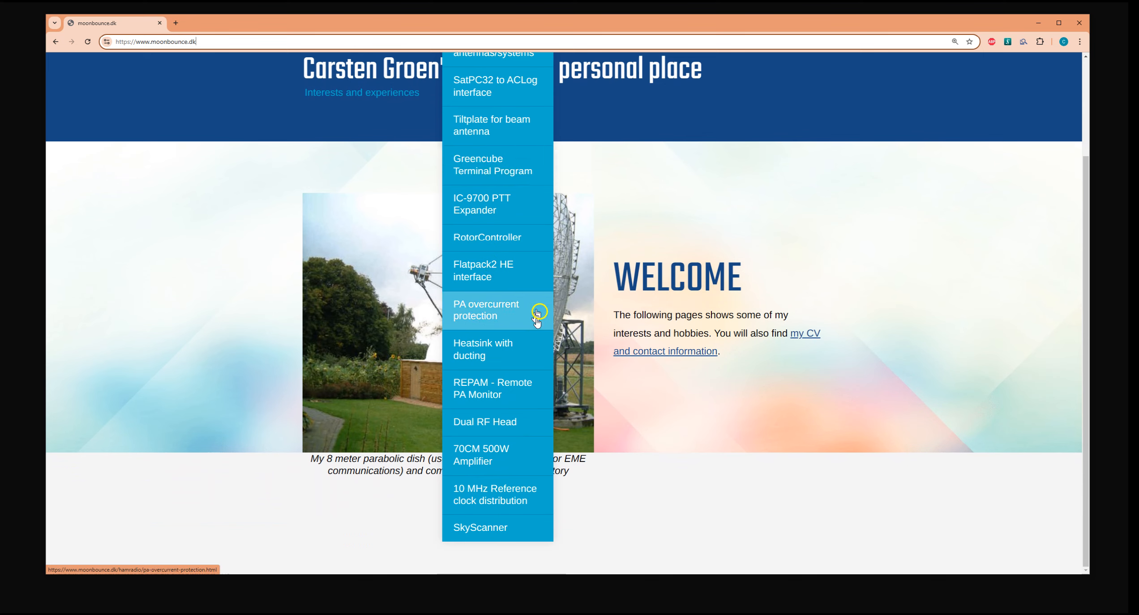
left_click(482, 388)
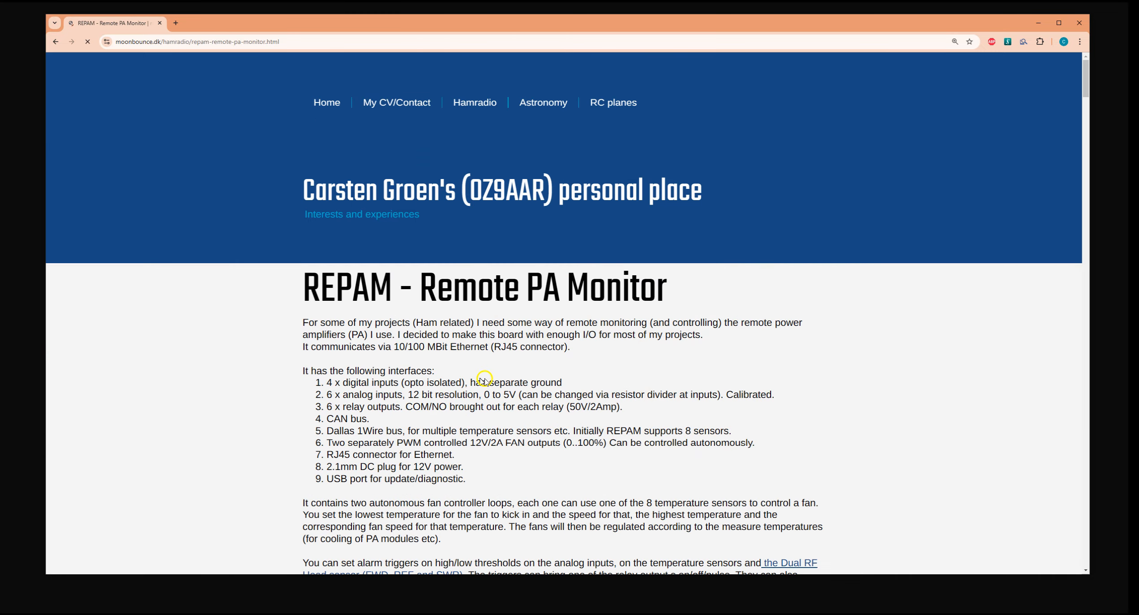
Download the REPAM software package containing PAMonitor and REPAMMonitor from the REPAM page.
scroll(511, 358, "down", 2)
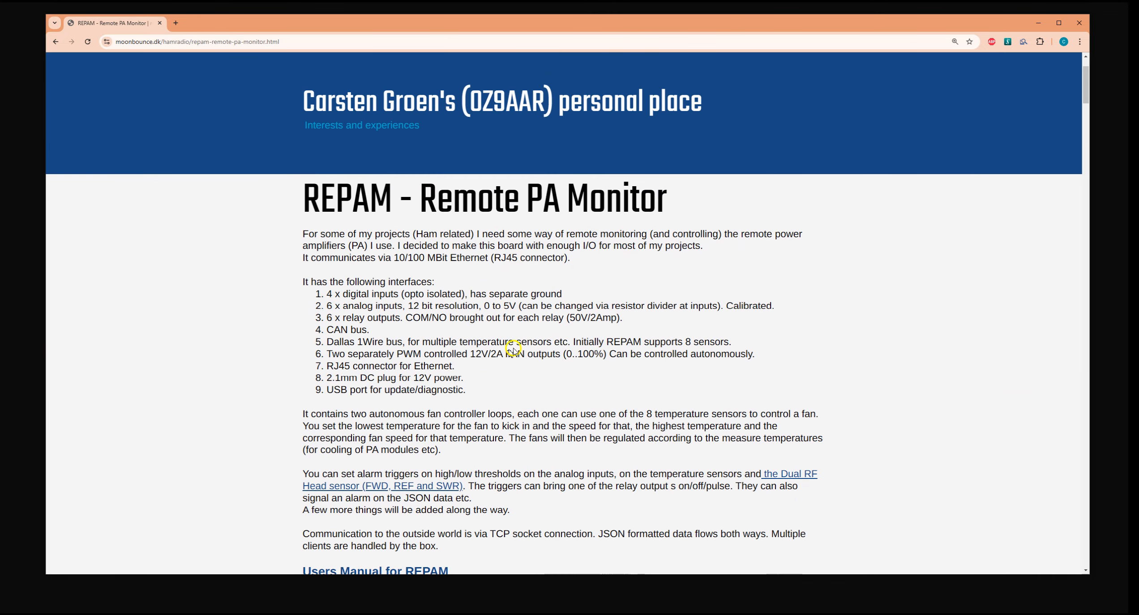
scroll(537, 314, "down", 1)
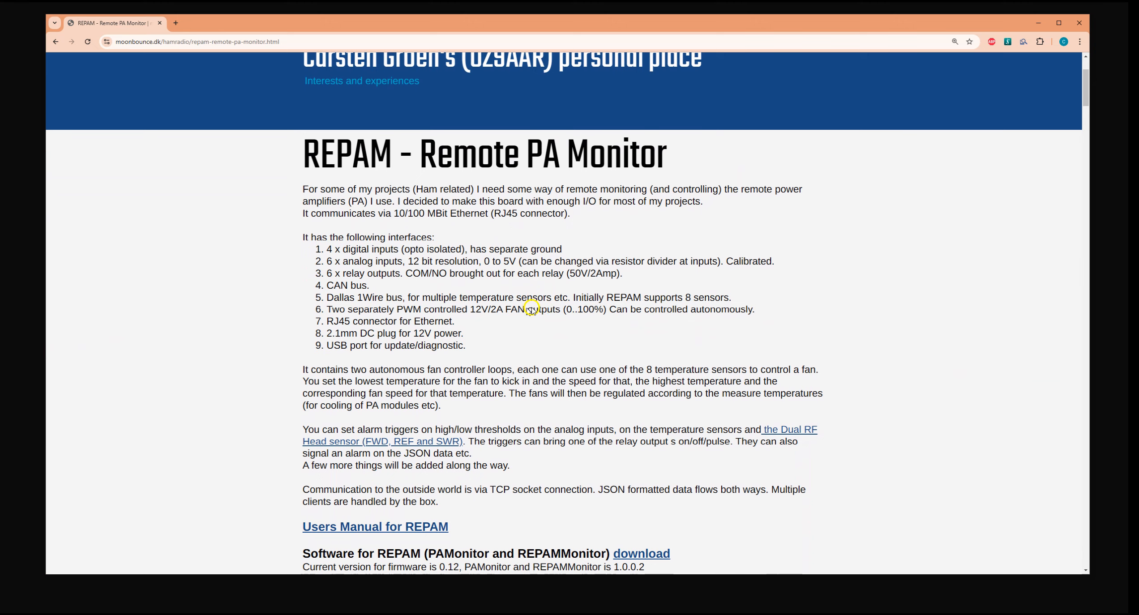
left_click(478, 235)
scroll(478, 235, "down", 6)
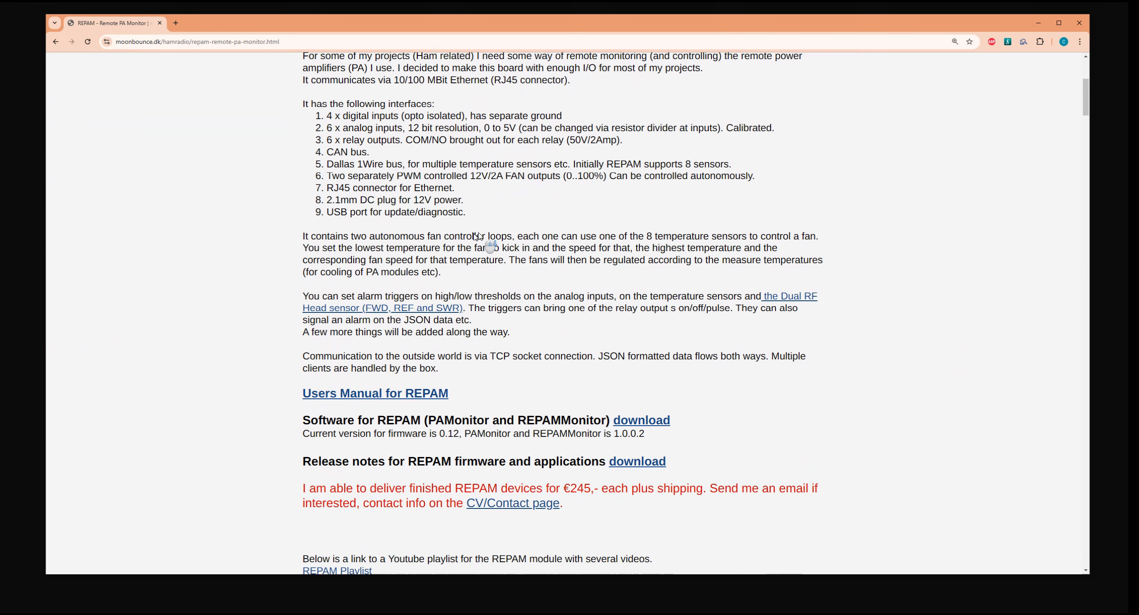
scroll(476, 234, "down", 20)
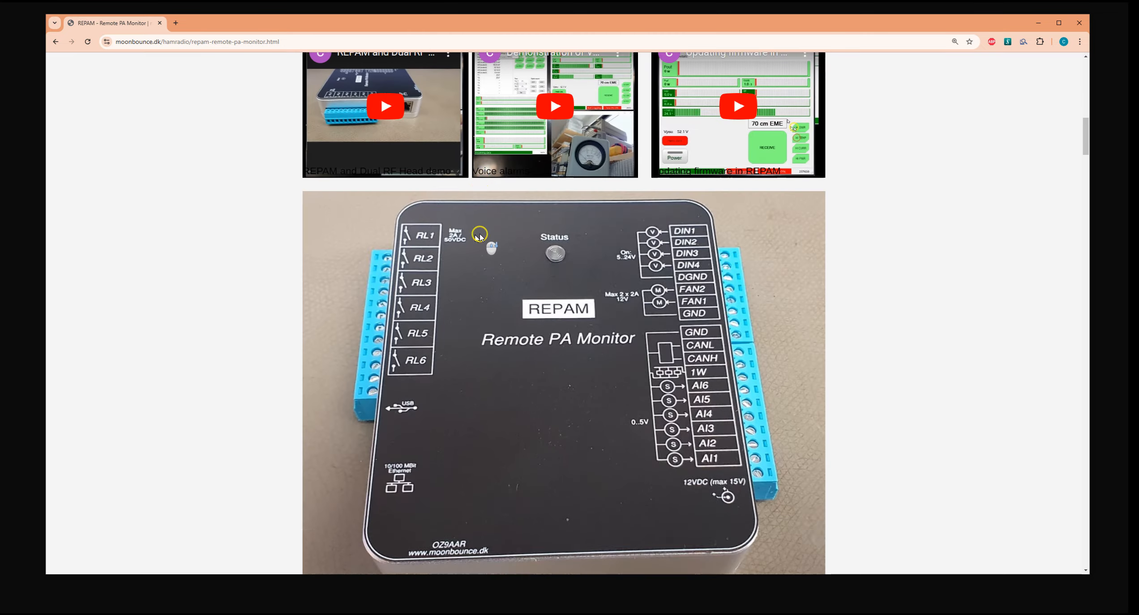
scroll(478, 253, "up", 20)
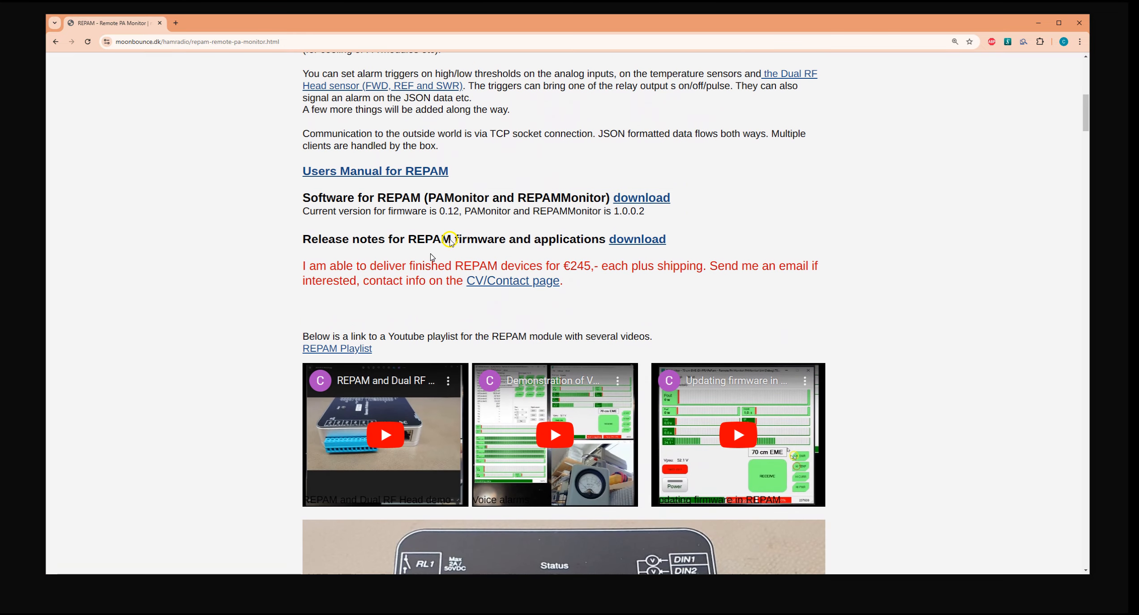
scroll(740, 168, "up", 1)
scroll(740, 168, "up", 5)
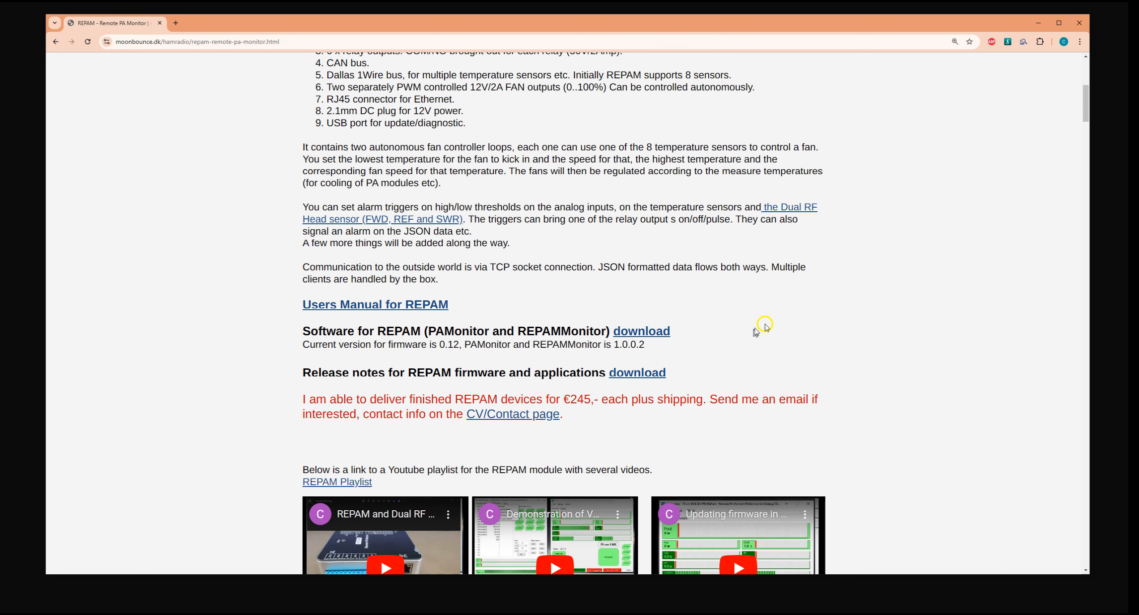
left_click(657, 333)
left_click(573, 269)
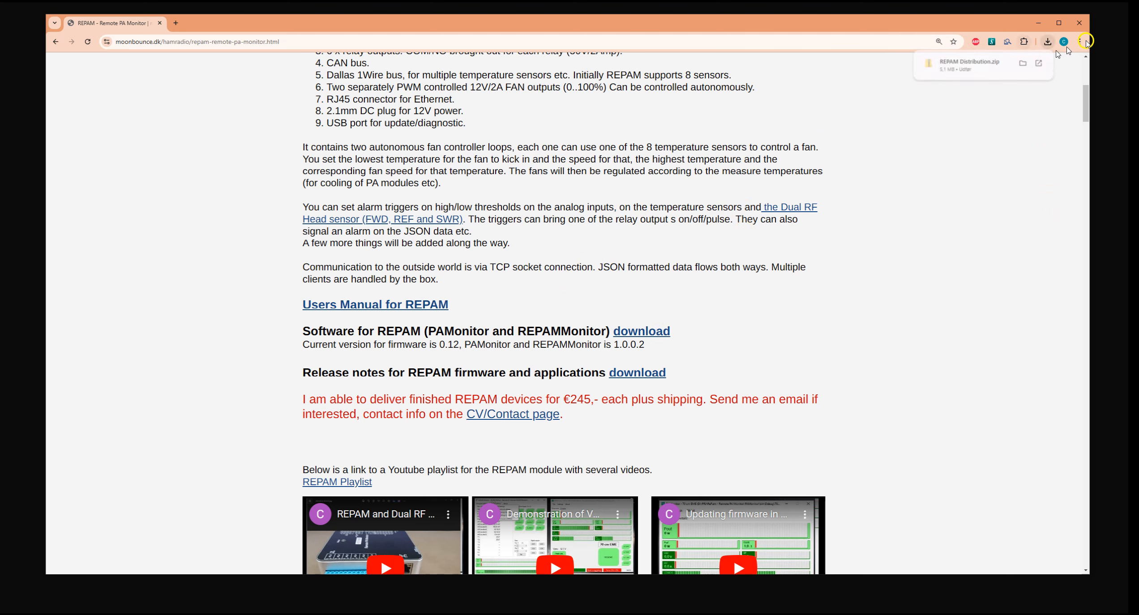
Open the downloaded REPAM Distribution.zip, allowing it to open, and place its window beside the REPAM folder on drive D.
left_click(981, 65)
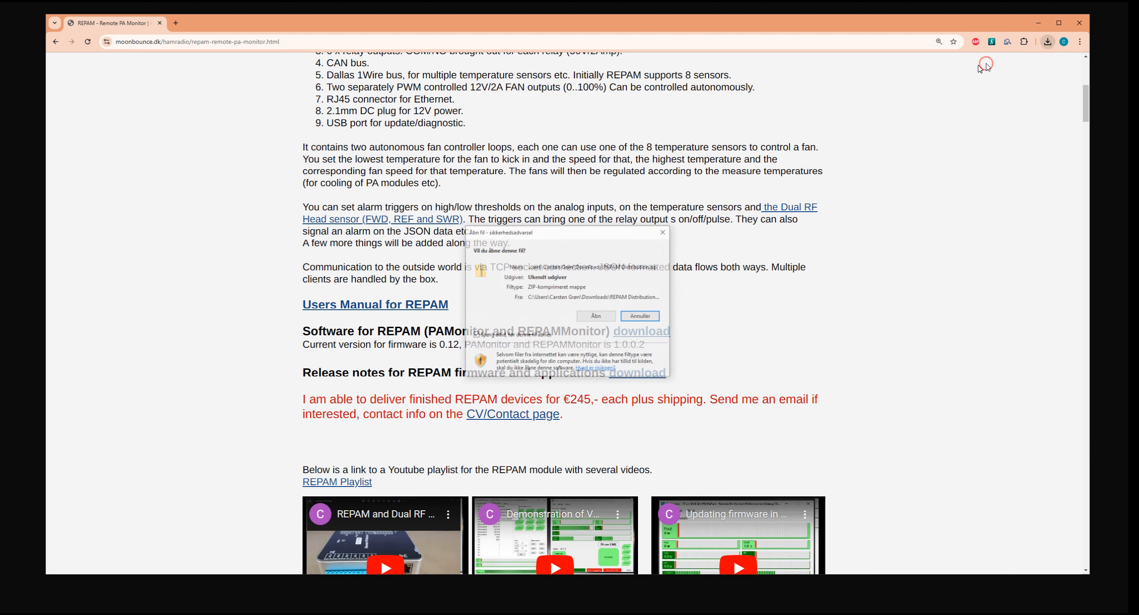
left_click(605, 314)
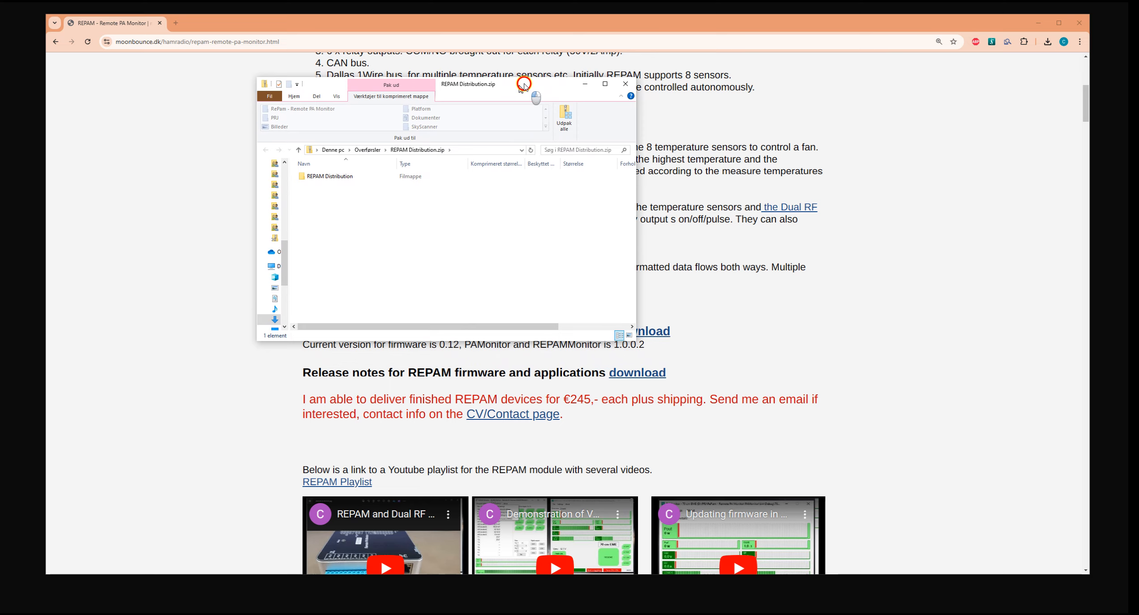
left_click_drag(522, 85, 772, 95)
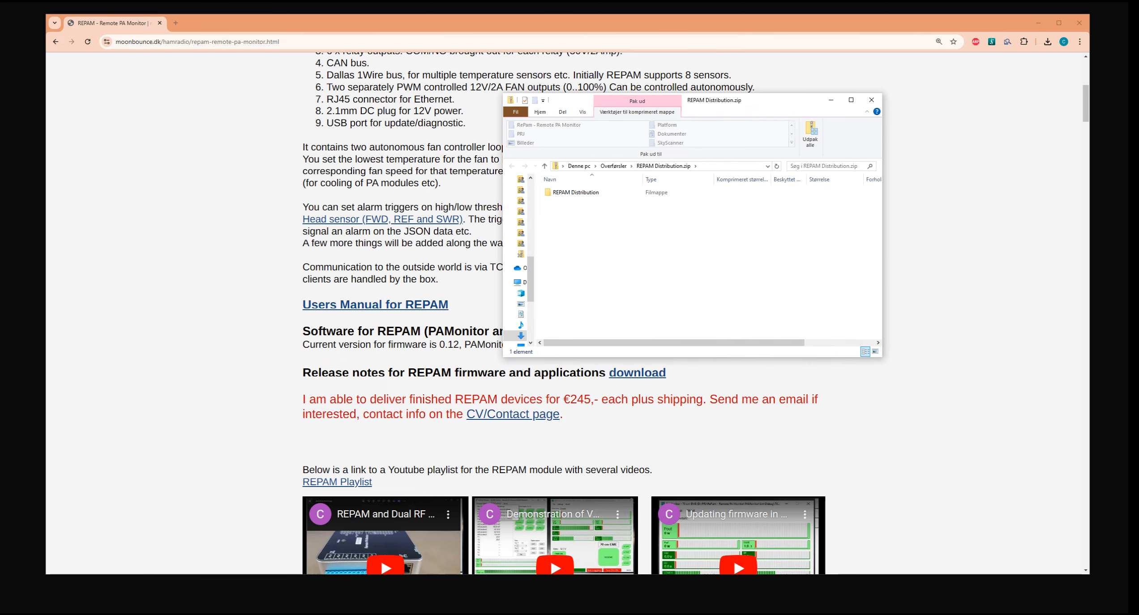
left_click_drag(160, 291, 236, 279)
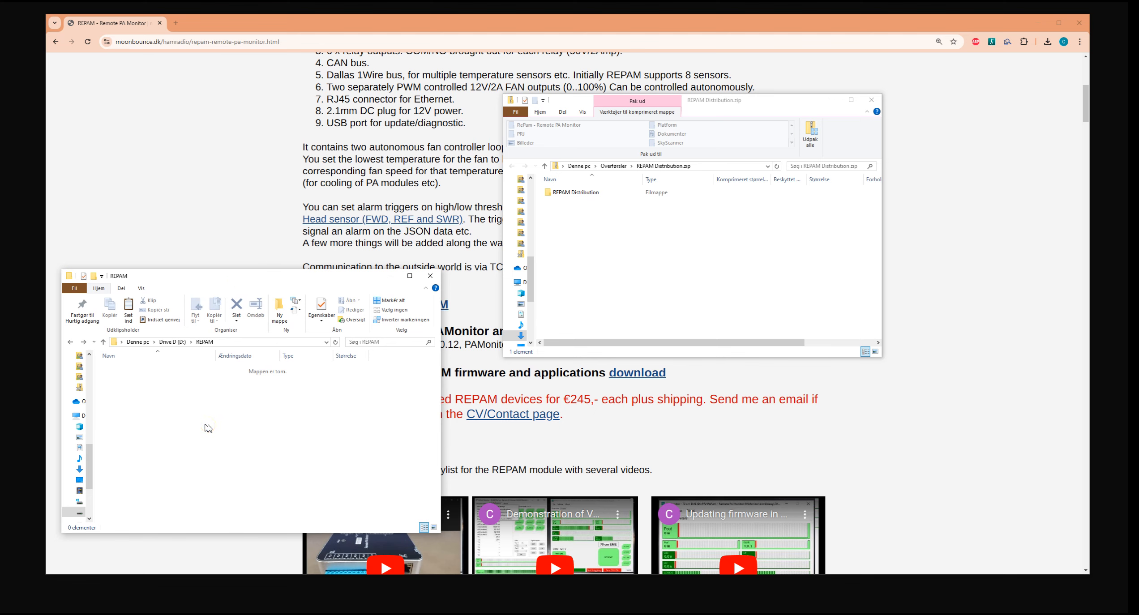
left_click(222, 344)
left_click(644, 194)
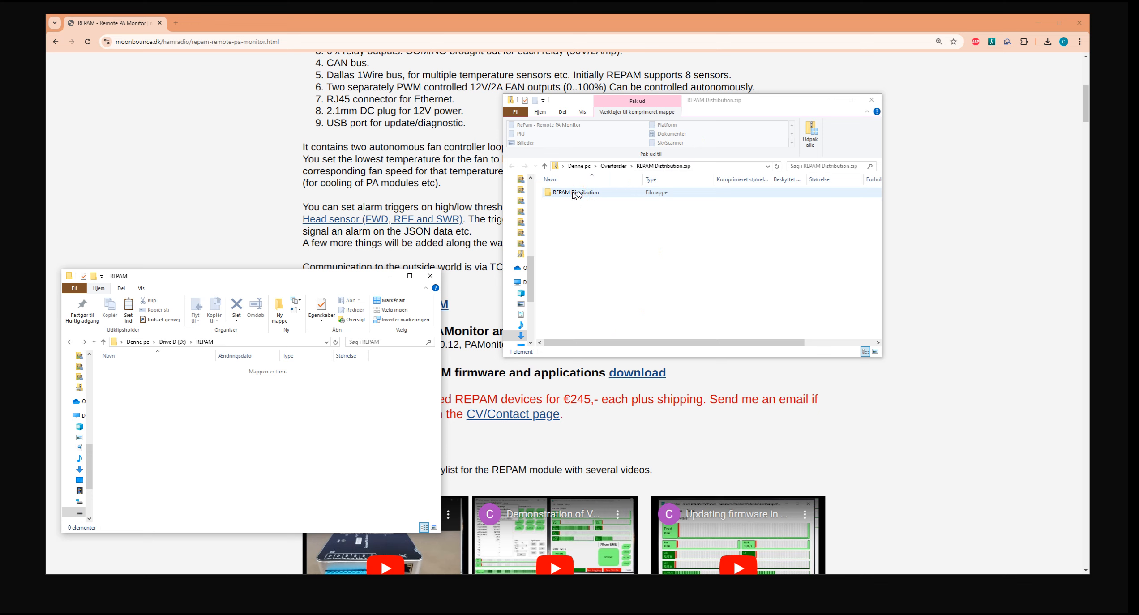
Copy PAMonitor, REPAMMonitor and REPAM.pdf from the archive's REPAM Distribution folder into D:\REPAM.
double_click(576, 193)
left_click(603, 229)
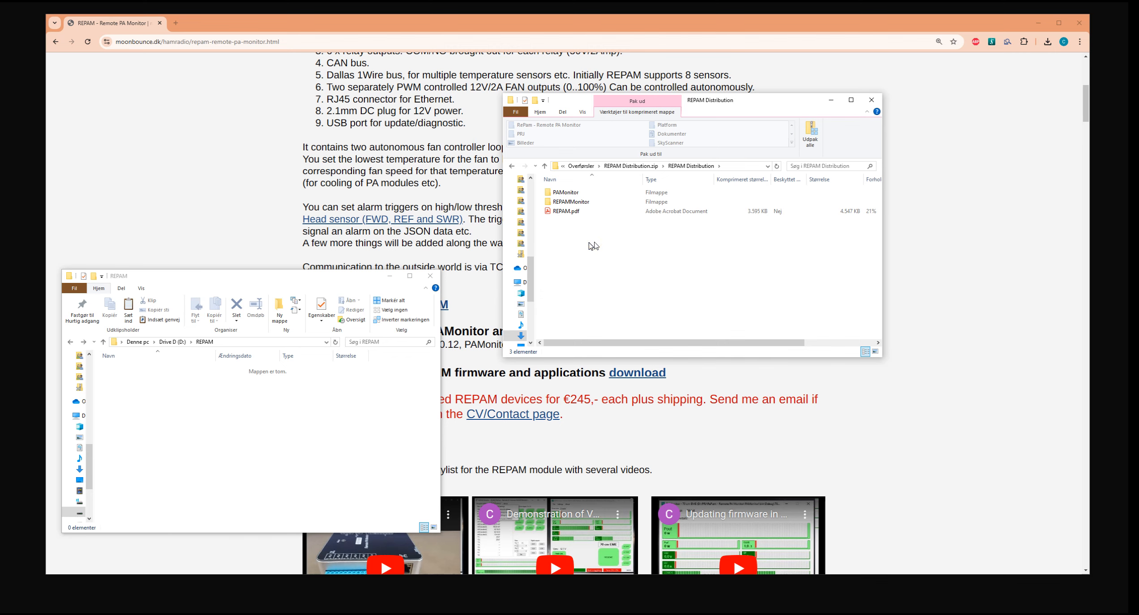
left_click(584, 196)
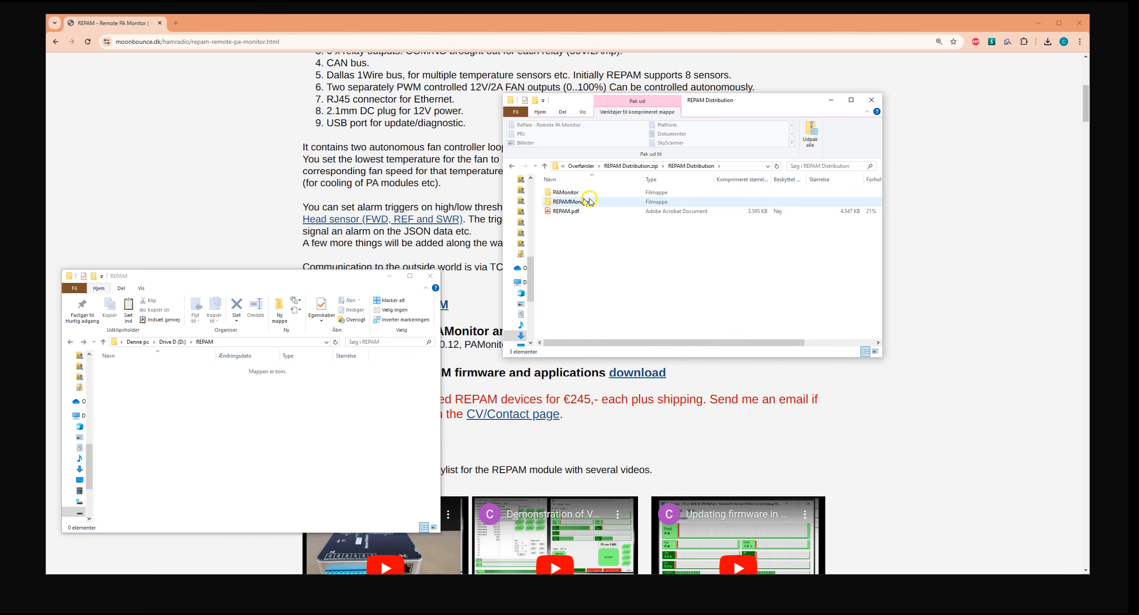
left_click(581, 242)
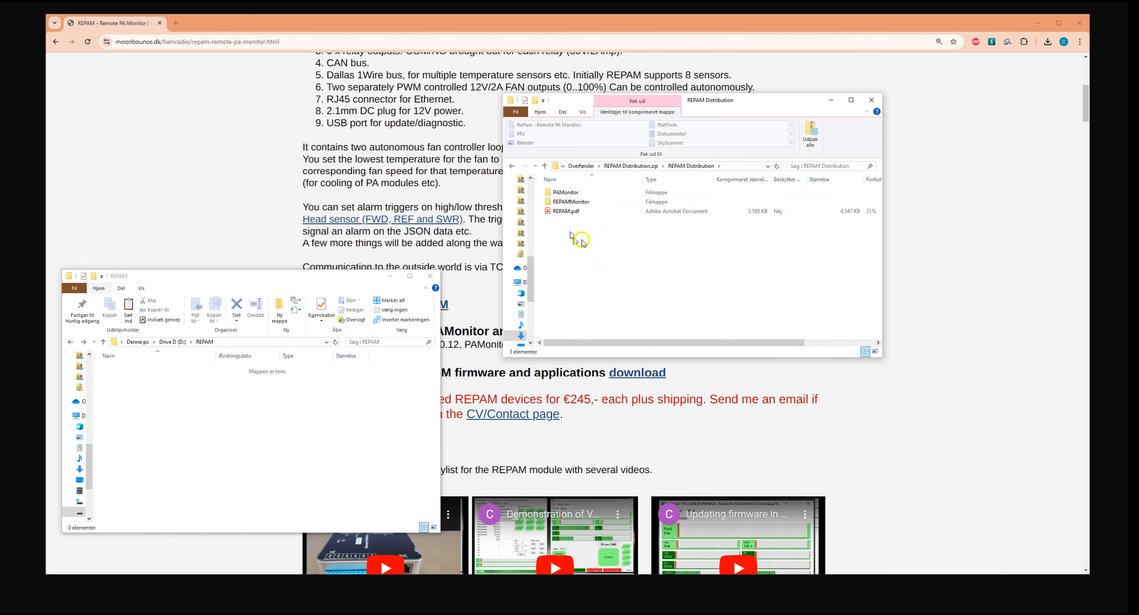
key("ctrl+a")
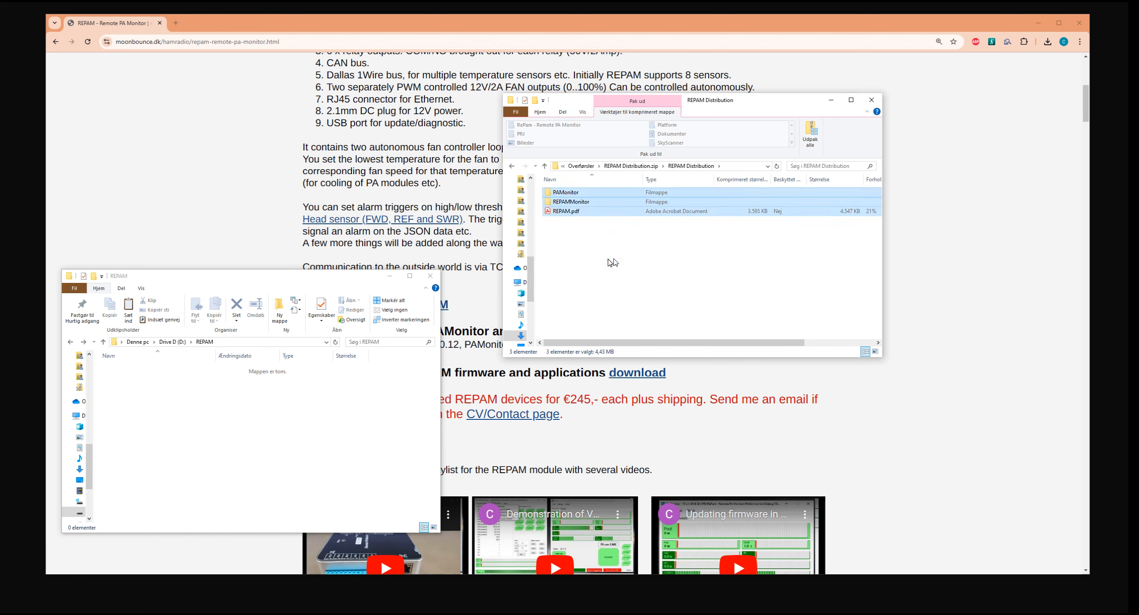
left_click_drag(583, 212, 207, 459)
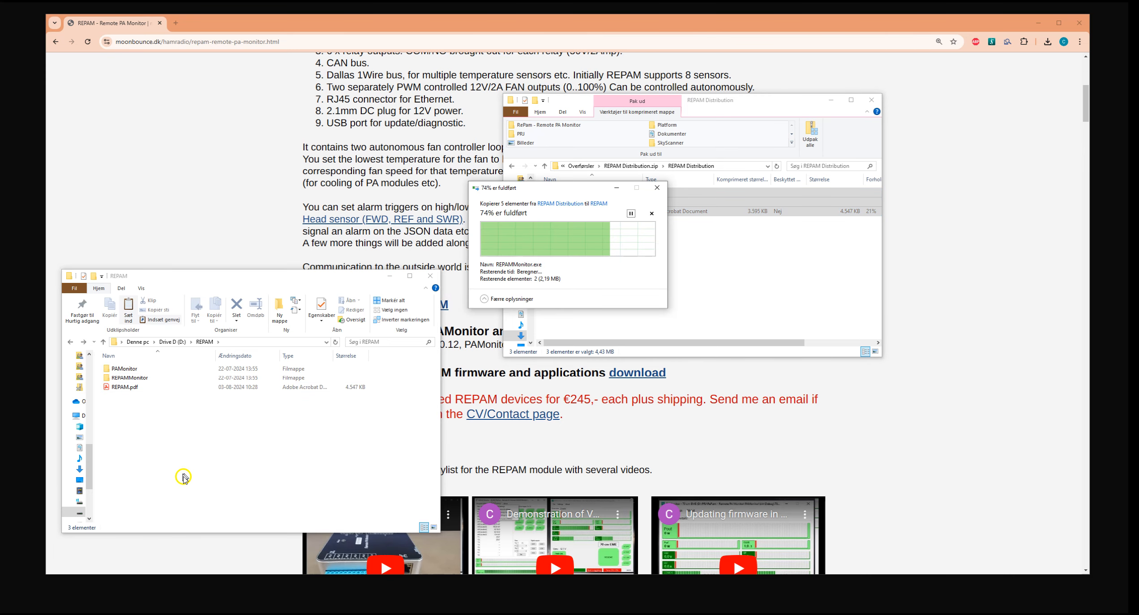
Move the archive window out of view, reposition the D:\REPAM window over the web page and clear its file selection.
left_click_drag(259, 277, 302, 193)
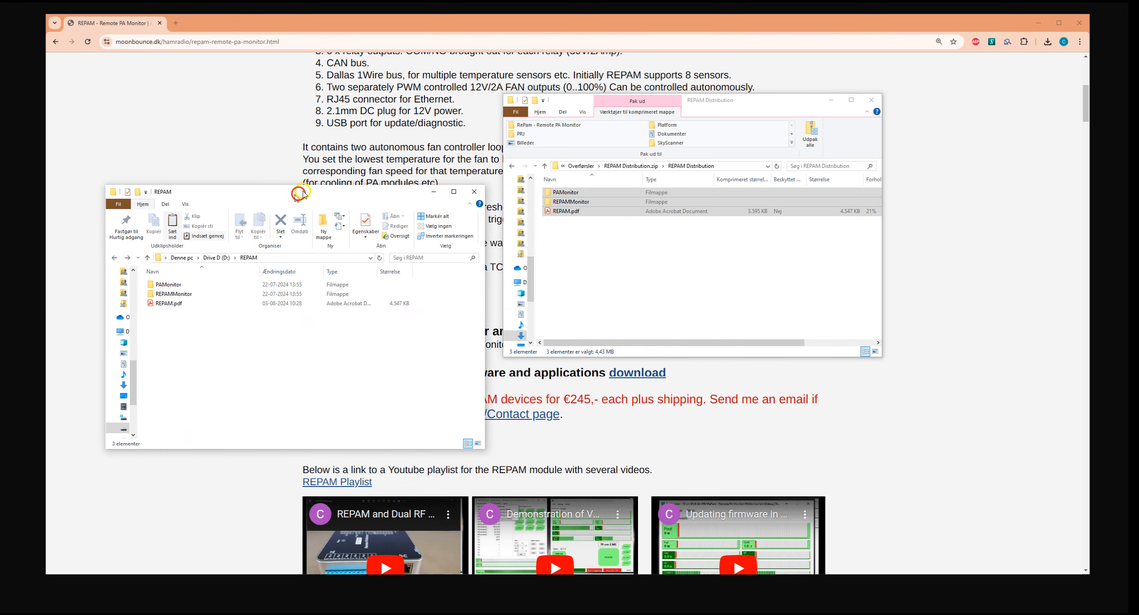
left_click(814, 104)
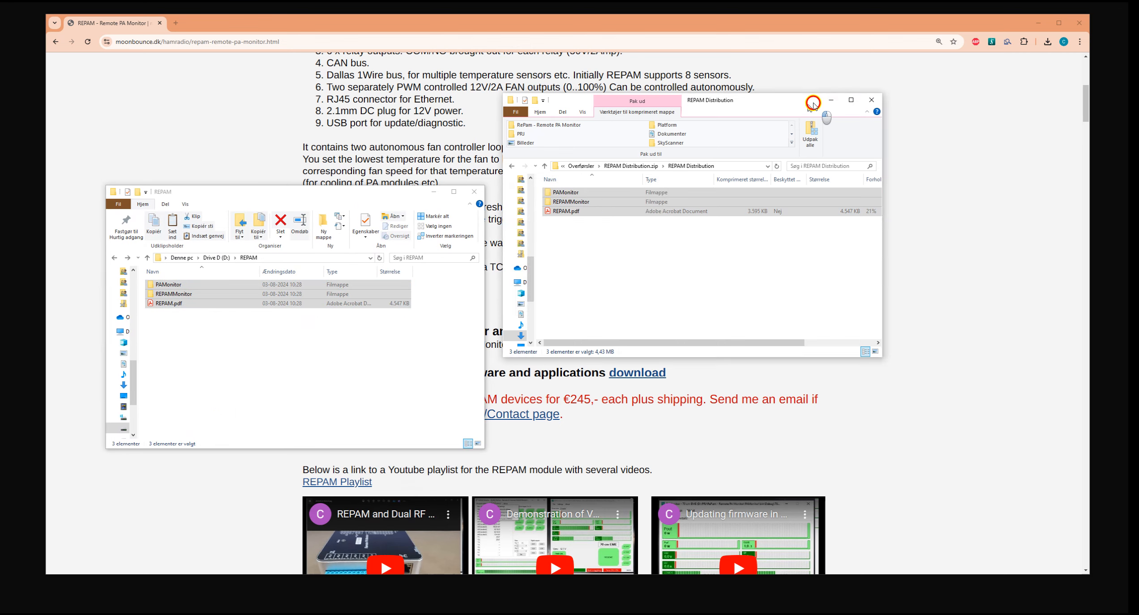
left_click_drag(813, 103, 0, 62)
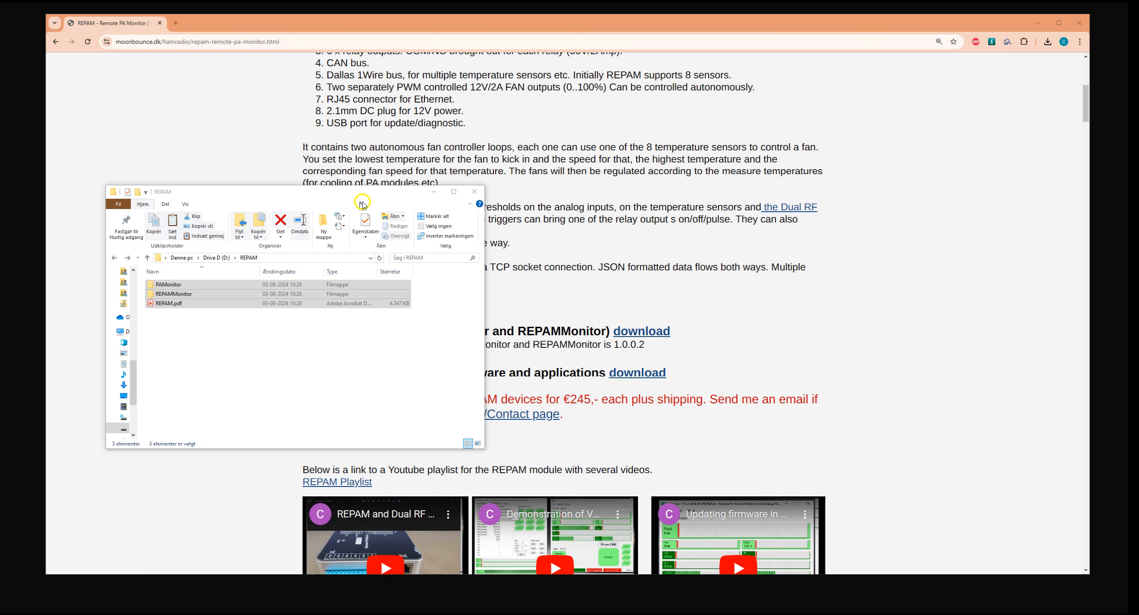
left_click_drag(344, 197, 543, 180)
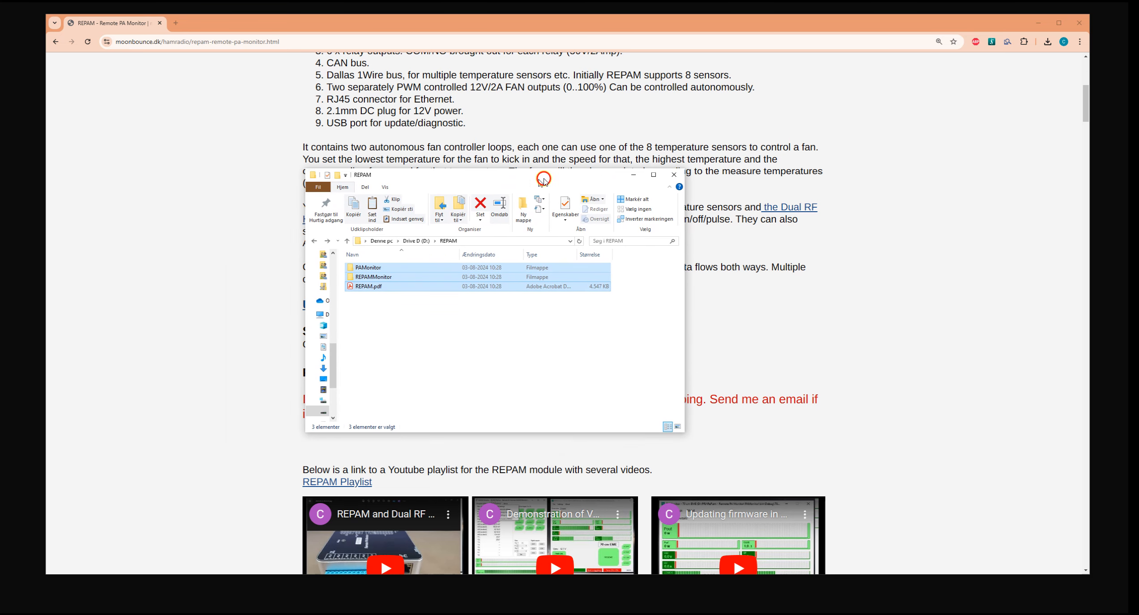
left_click(516, 339)
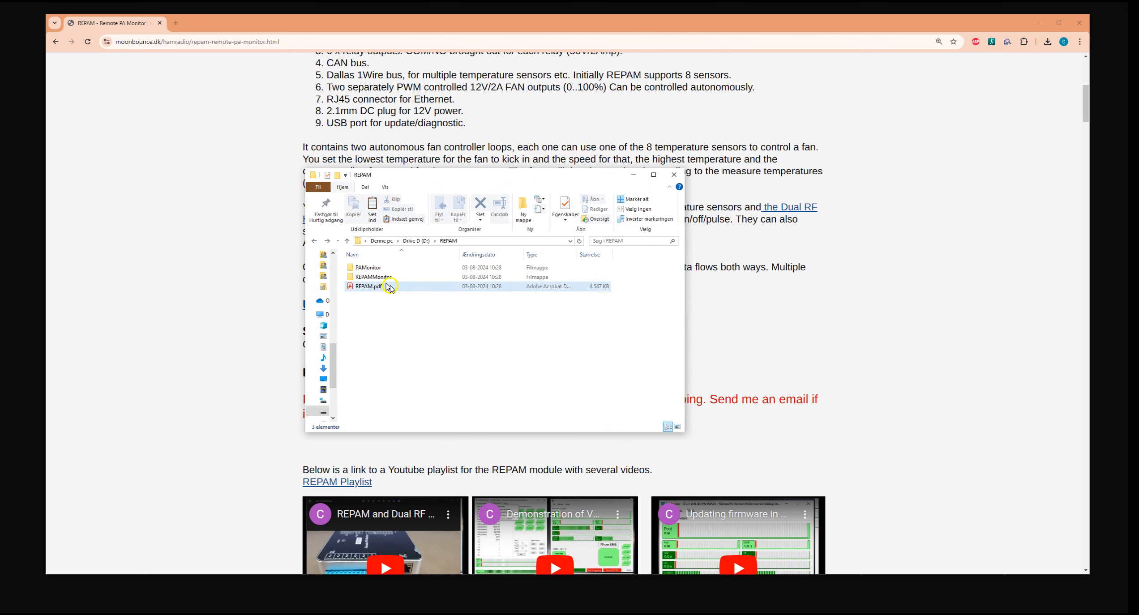
left_click(412, 323)
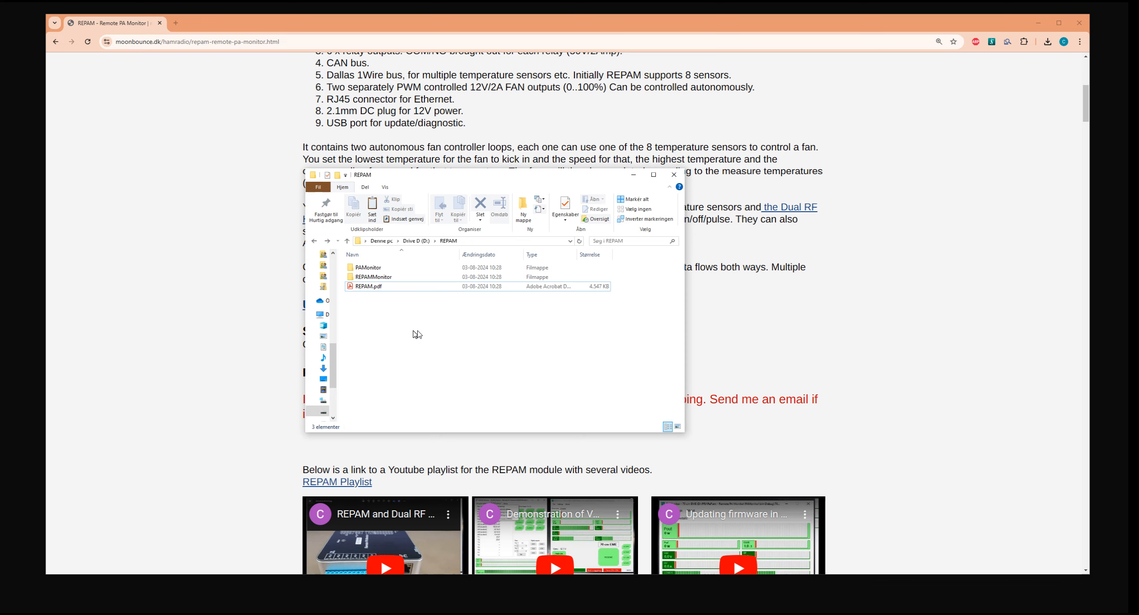
left_click(403, 309)
left_click(370, 267)
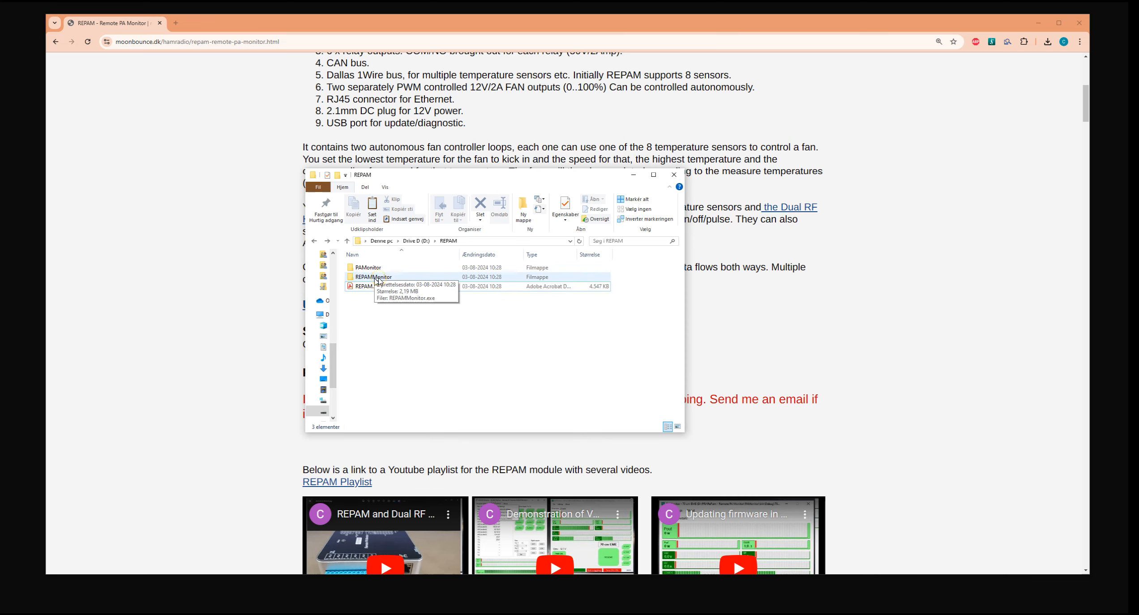
left_click(391, 318)
left_click(388, 319)
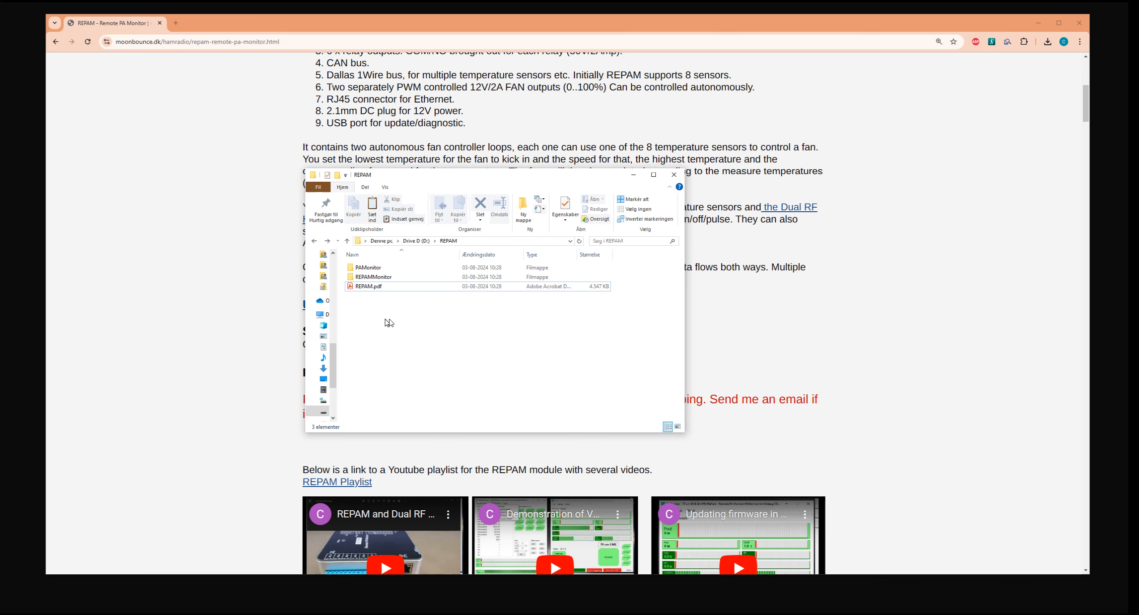
left_click(388, 321)
Examine the contents of the PAMonitor and REPAMMonitor folders, returning to the REPAM folder after each.
left_click(385, 268)
double_click(385, 267)
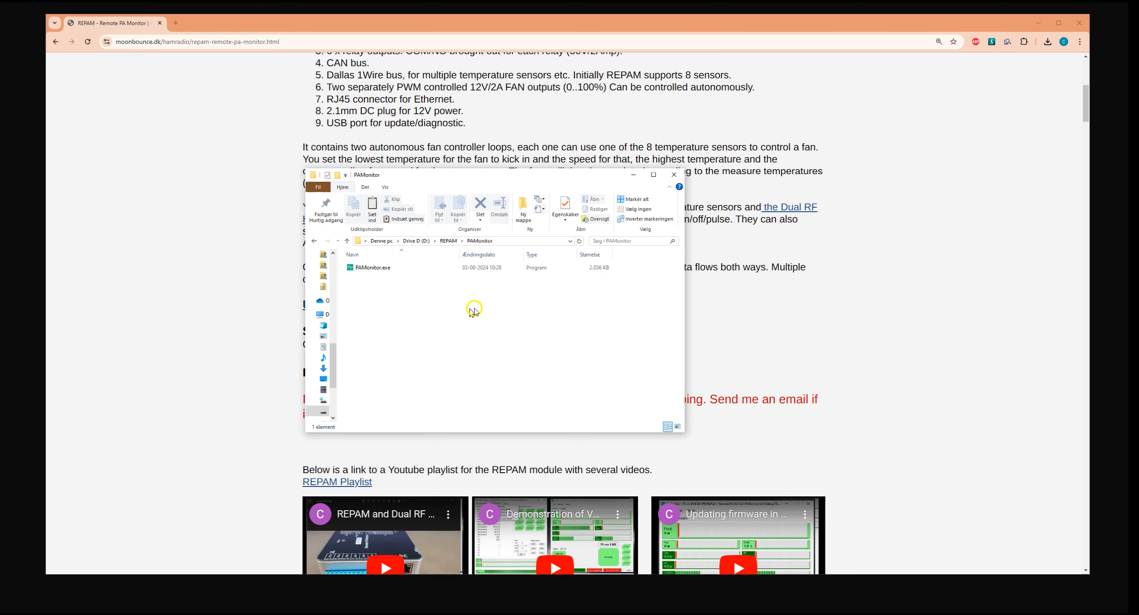
key("alt+Left")
left_click(385, 277)
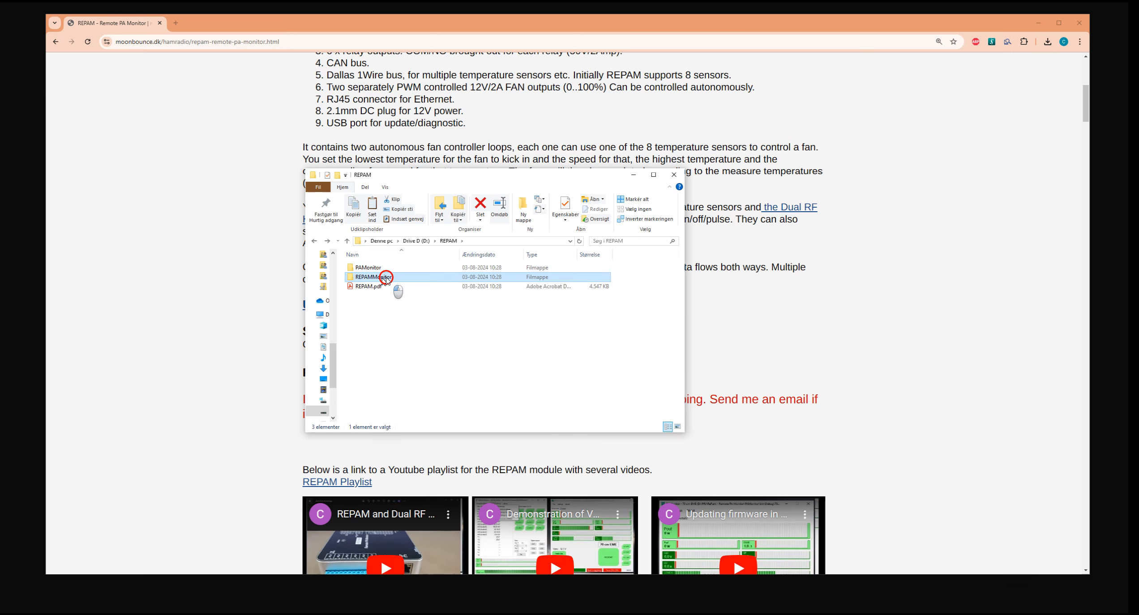
double_click(385, 277)
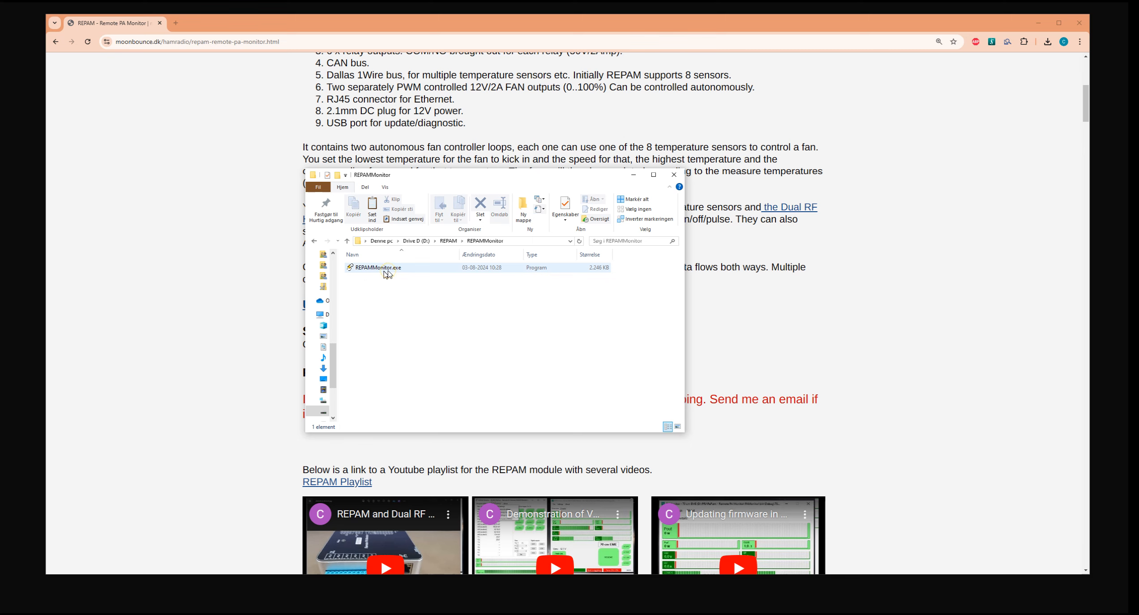
key("alt+Left")
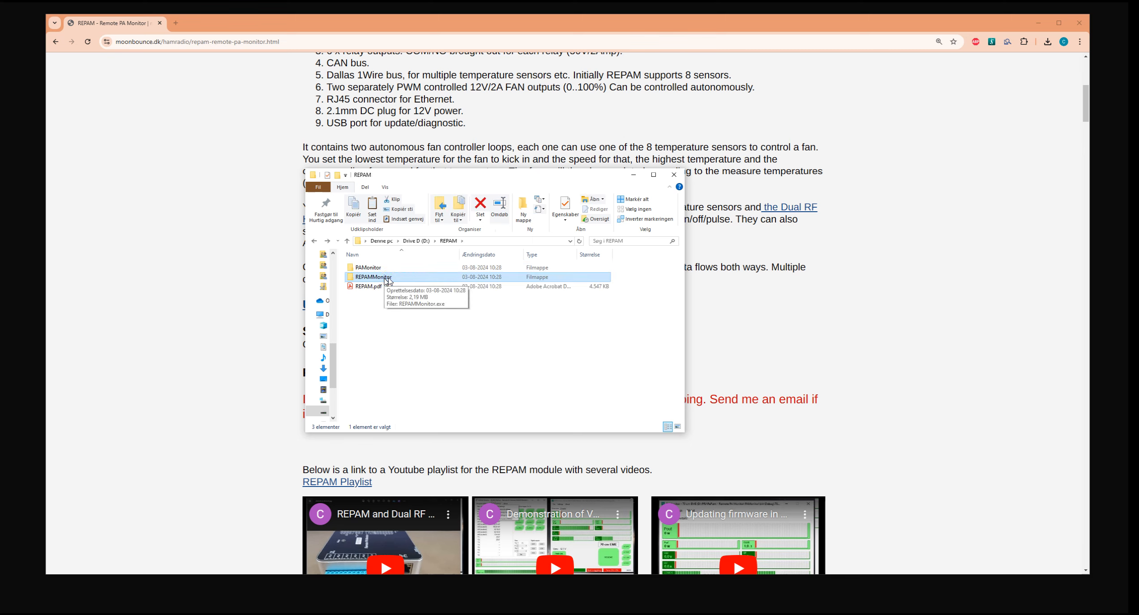
Open the PAMonitor folder inside D:\REPAM.
double_click(385, 268)
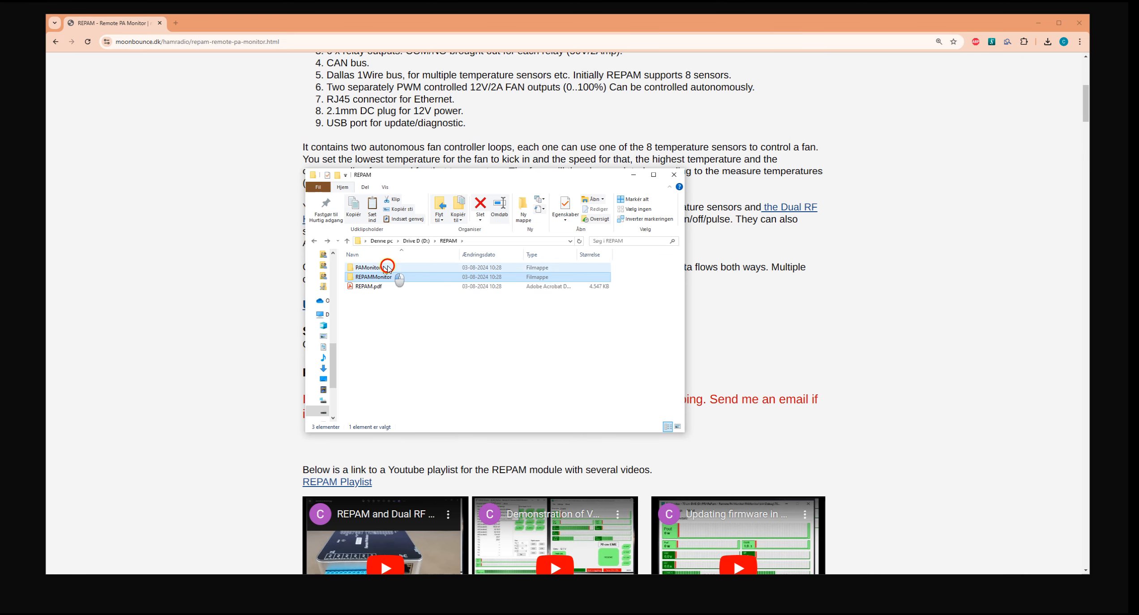
left_click(405, 296)
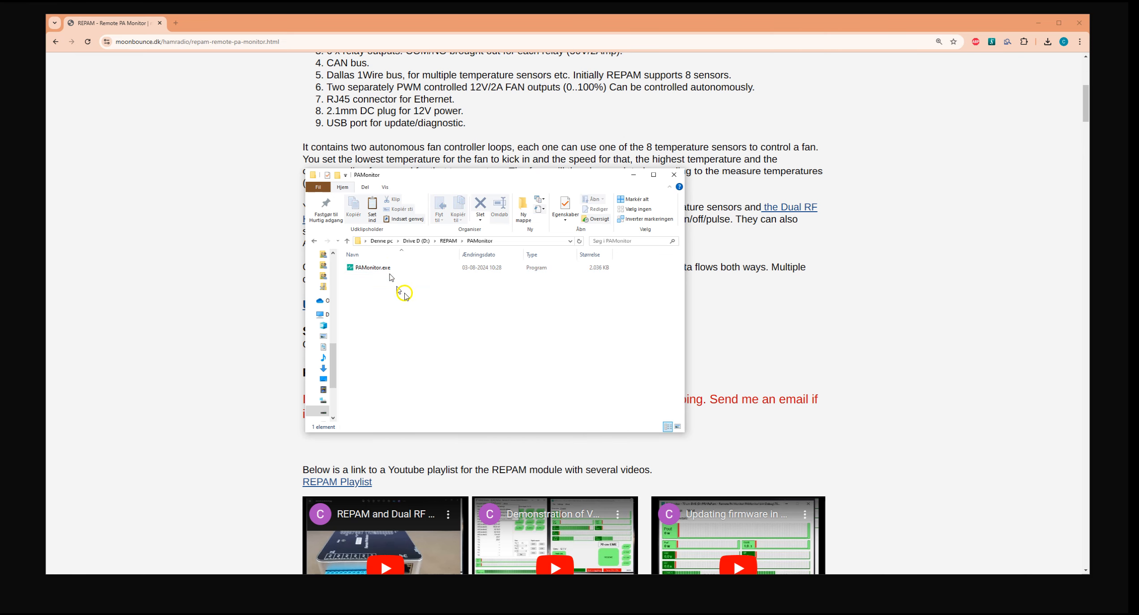
Open the REPAMMonitor folder in D:\REPAM and run REPAMMonitor.exe without arguments, allowing it past the SmartScreen block.
key("alt+Left")
double_click(383, 278)
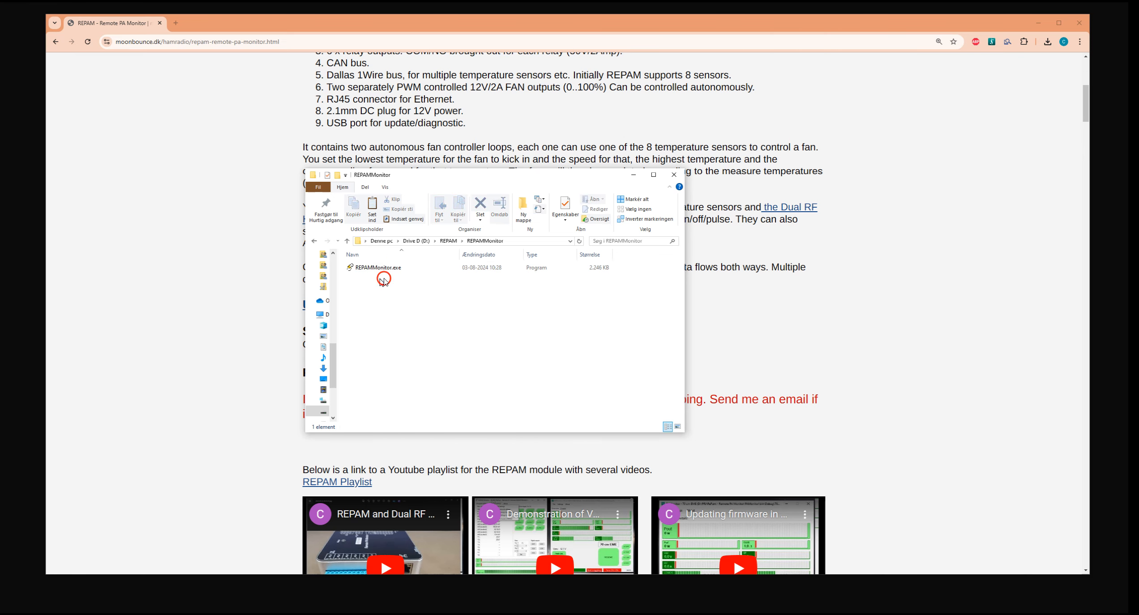
left_click(366, 268)
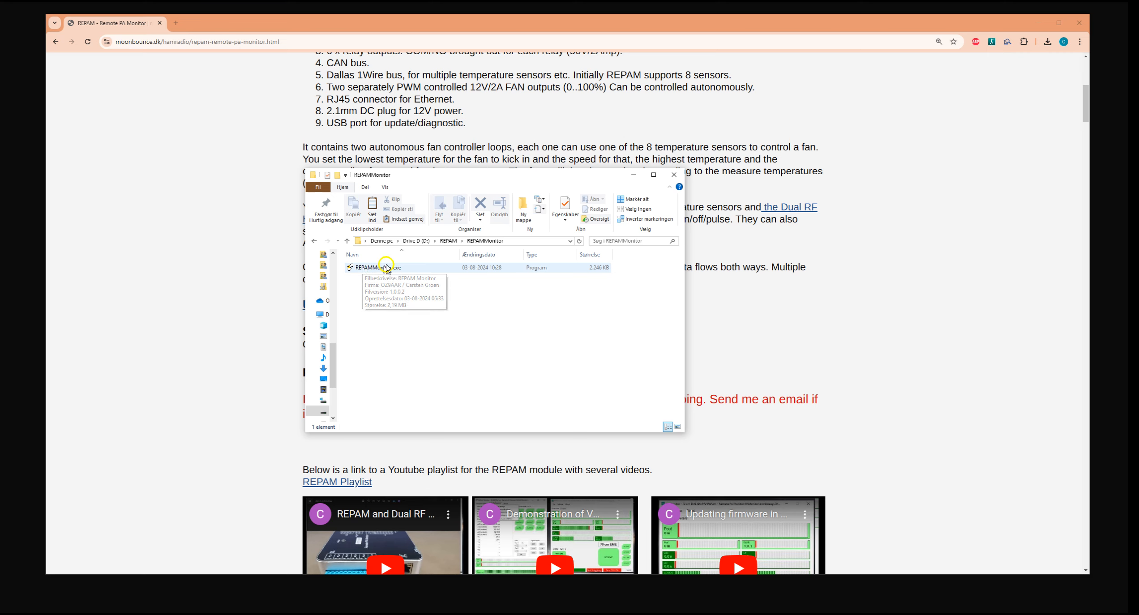
left_click(374, 268)
double_click(375, 268)
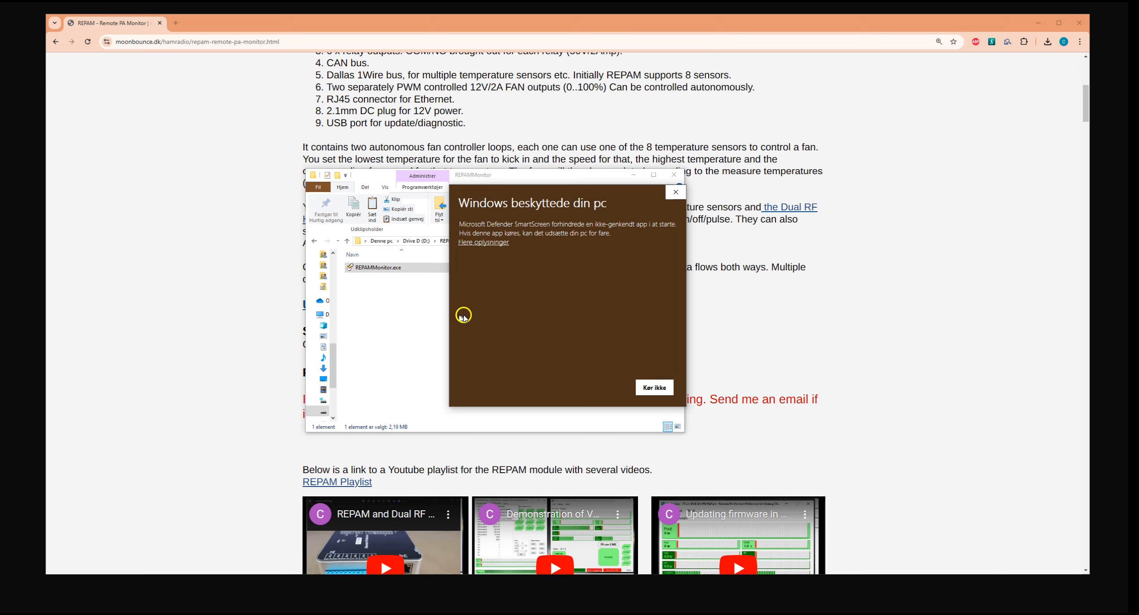
left_click(490, 241)
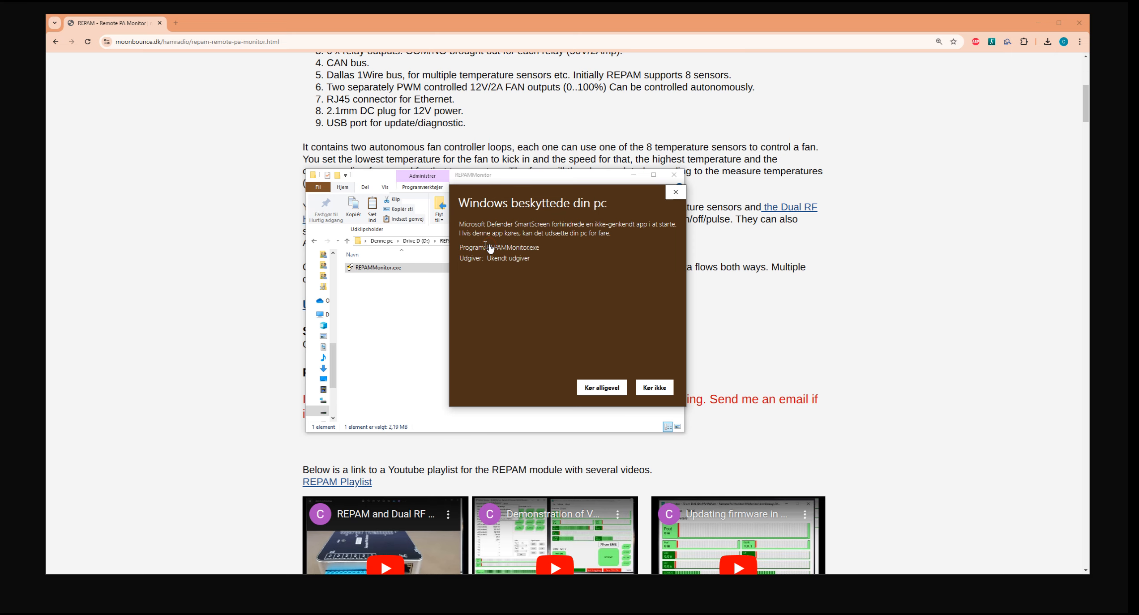
left_click(614, 388)
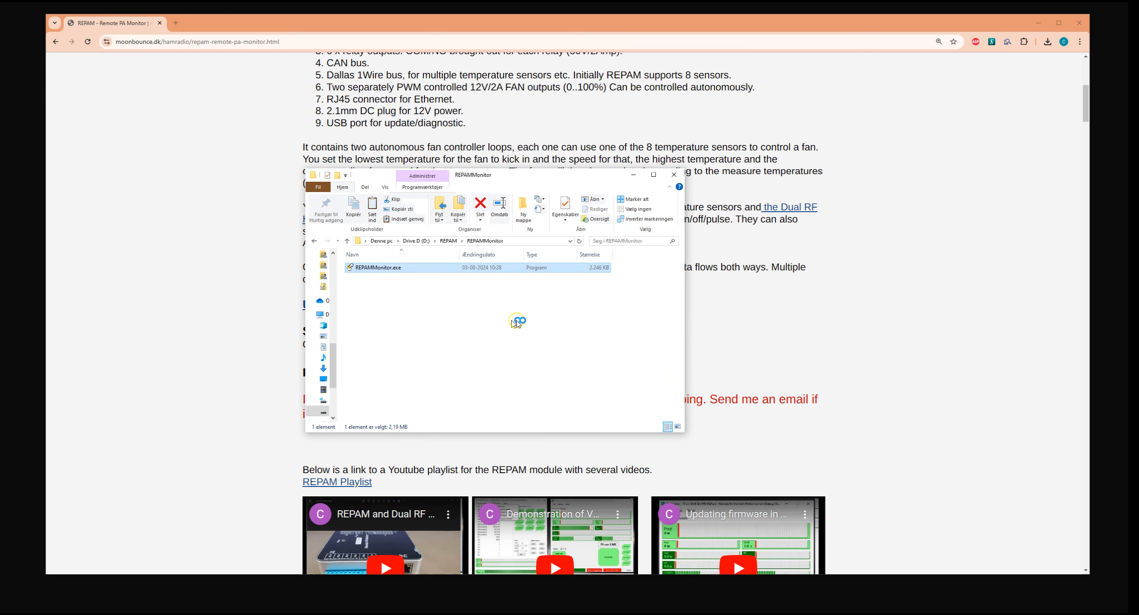
left_click_drag(584, 289, 493, 289)
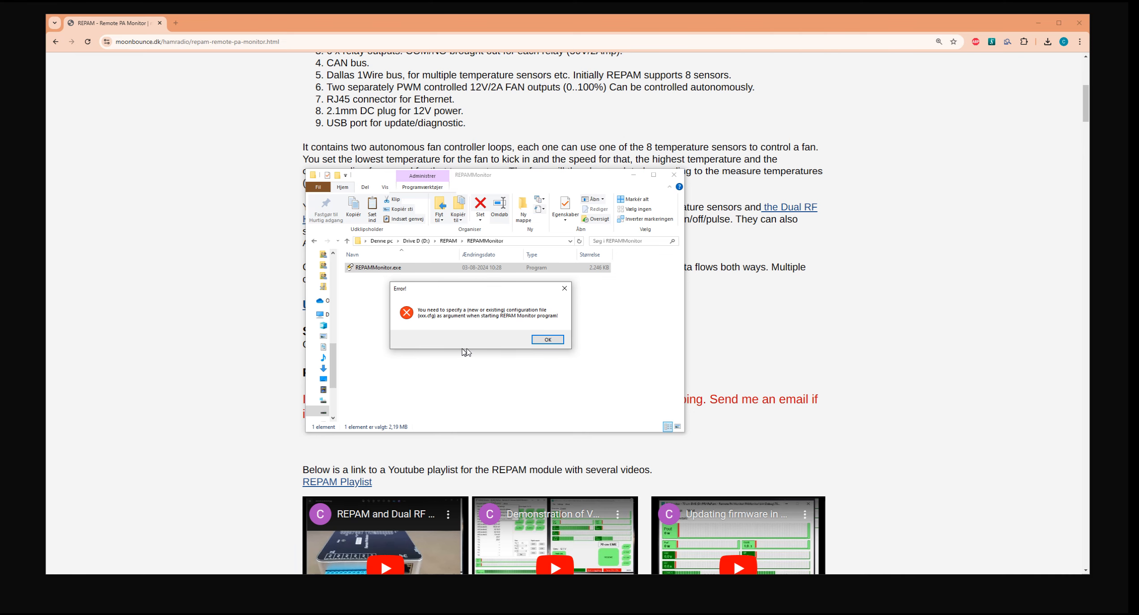
left_click(548, 339)
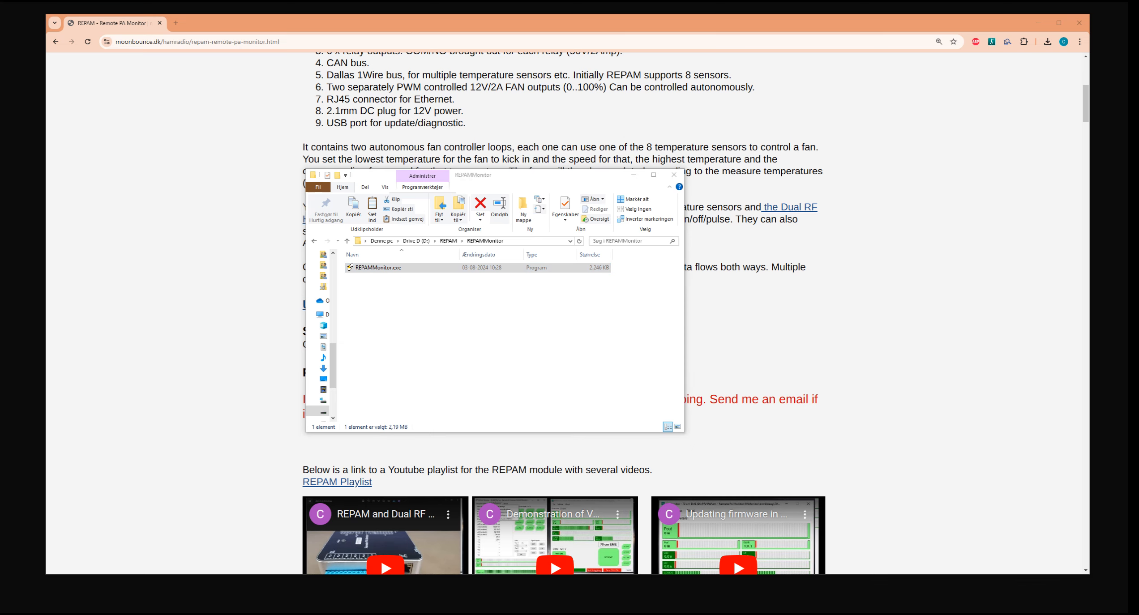
Arrange the REPAMMonitor folder window and a command prompt over the web page, and list the contents of D:\REPAM in the prompt.
left_click_drag(178, 307, 402, 280)
left_click_drag(545, 175, 388, 86)
left_click_drag(609, 276, 621, 222)
left_click(447, 284)
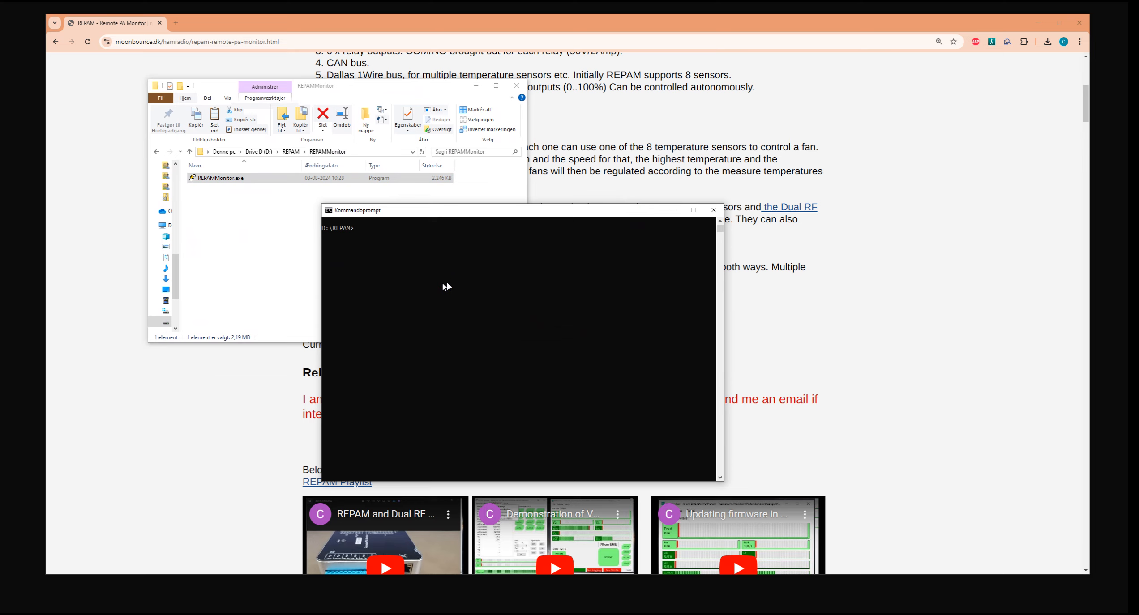
type("dir")
key("Return")
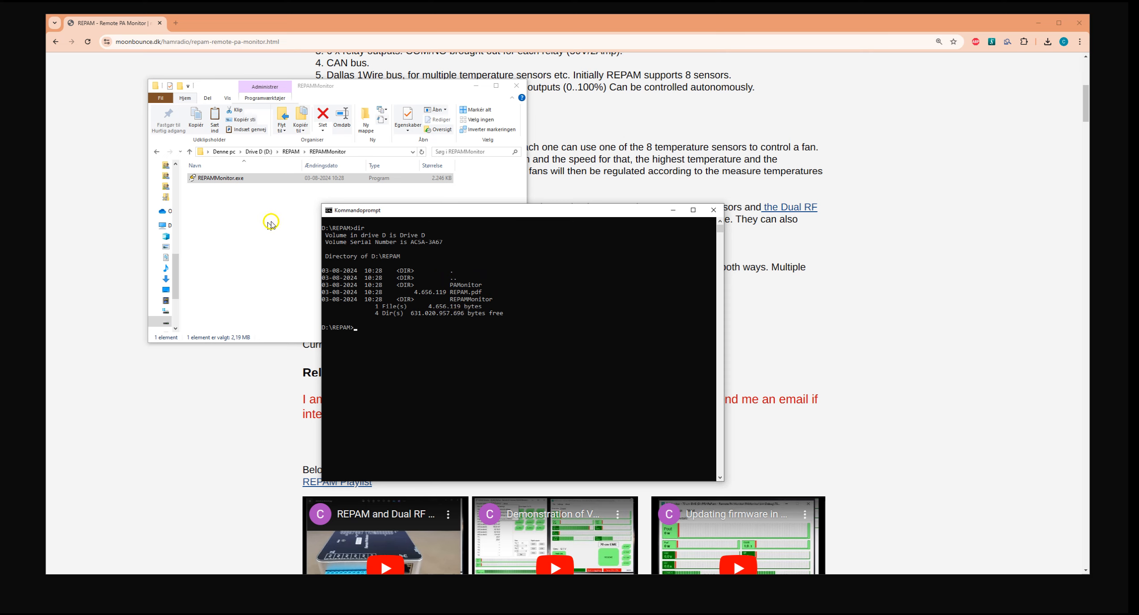
Bring the archive window back into view beside the other windows and shift the command prompt away from it.
left_click_drag(1, 222, 966, 58)
left_click(877, 236)
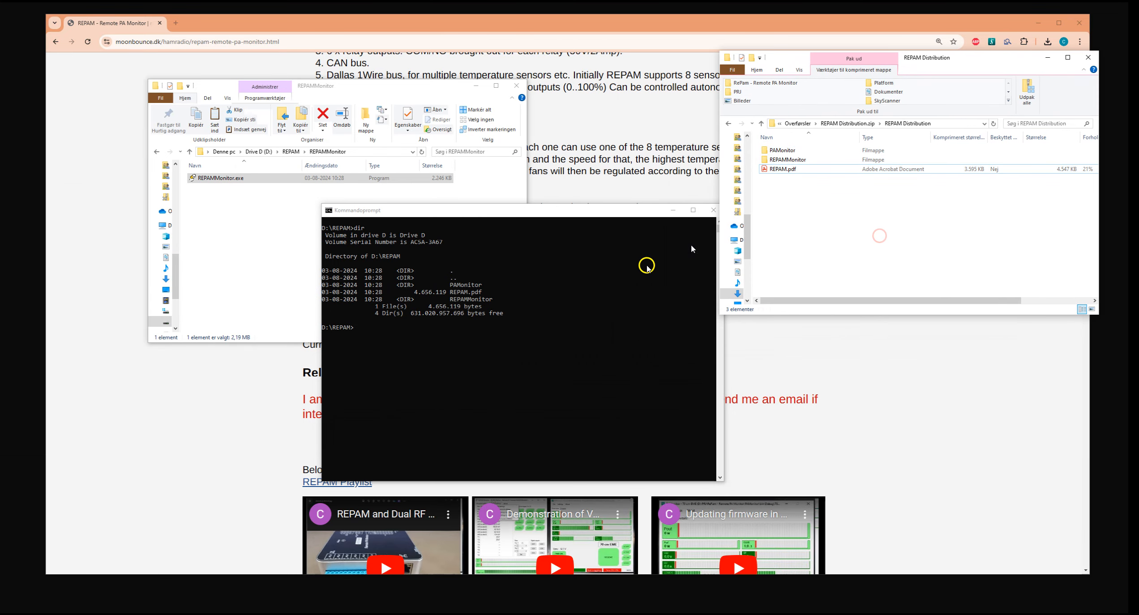
left_click_drag(466, 214, 423, 230)
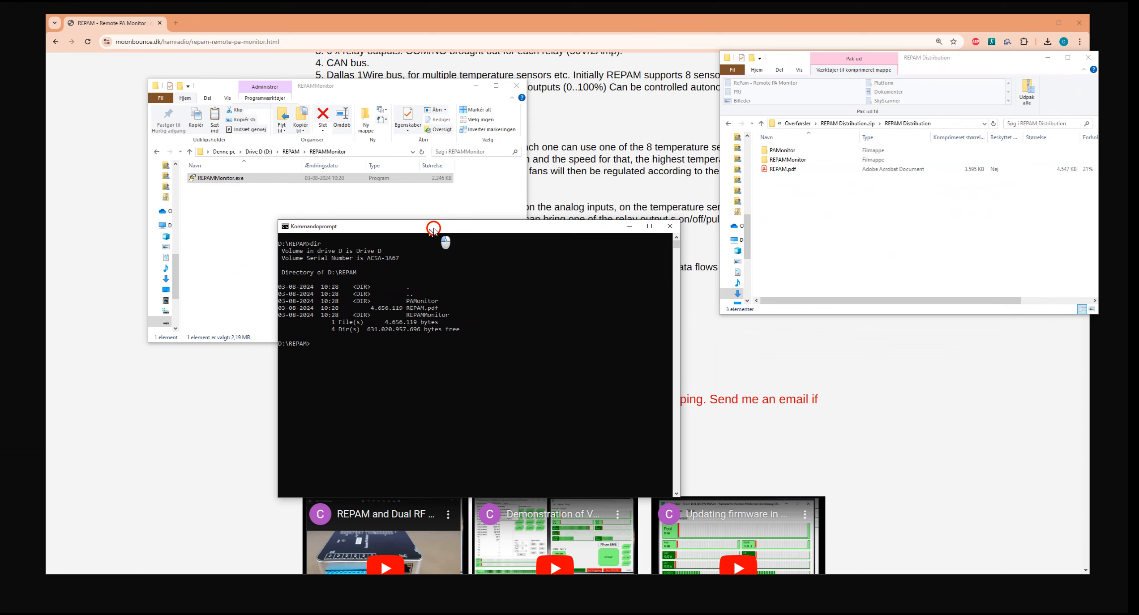
left_click_drag(432, 229, 434, 234)
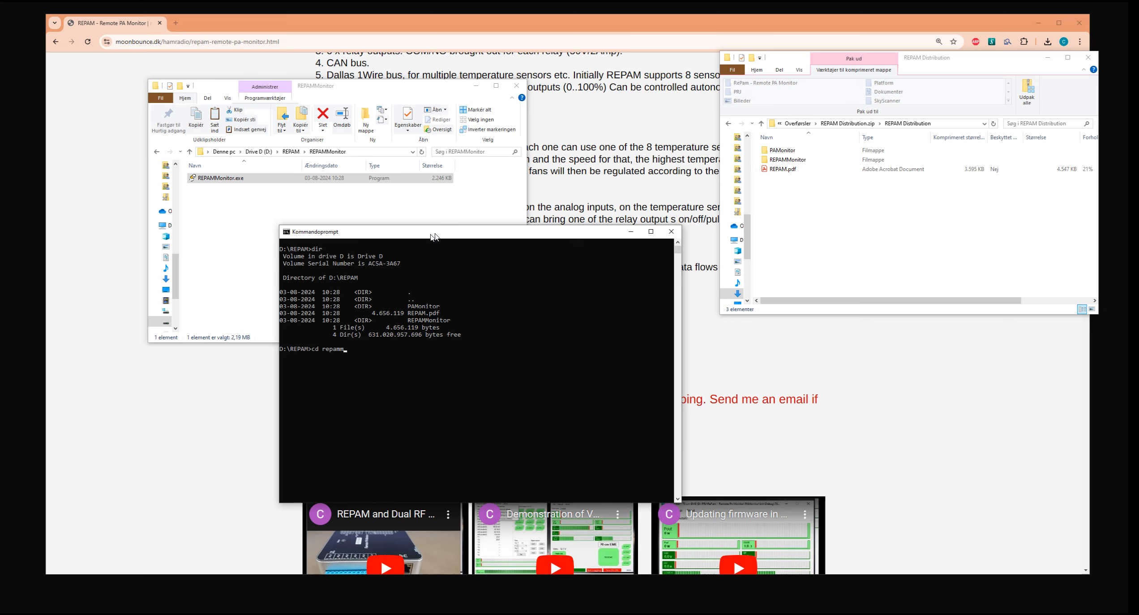
Change the command prompt to the REPAMMonitor directory and list it, and open the REPAMMonitor folder in the archive for comparison.
key("Tab")
key("Return")
type("dir")
key("Return")
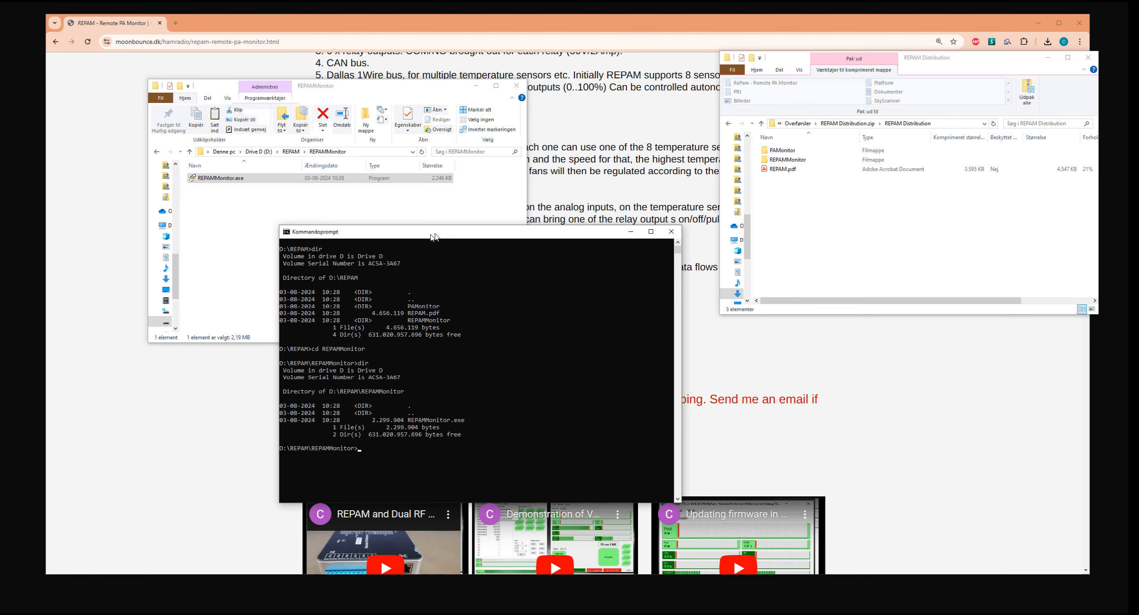
left_click(810, 158)
double_click(809, 158)
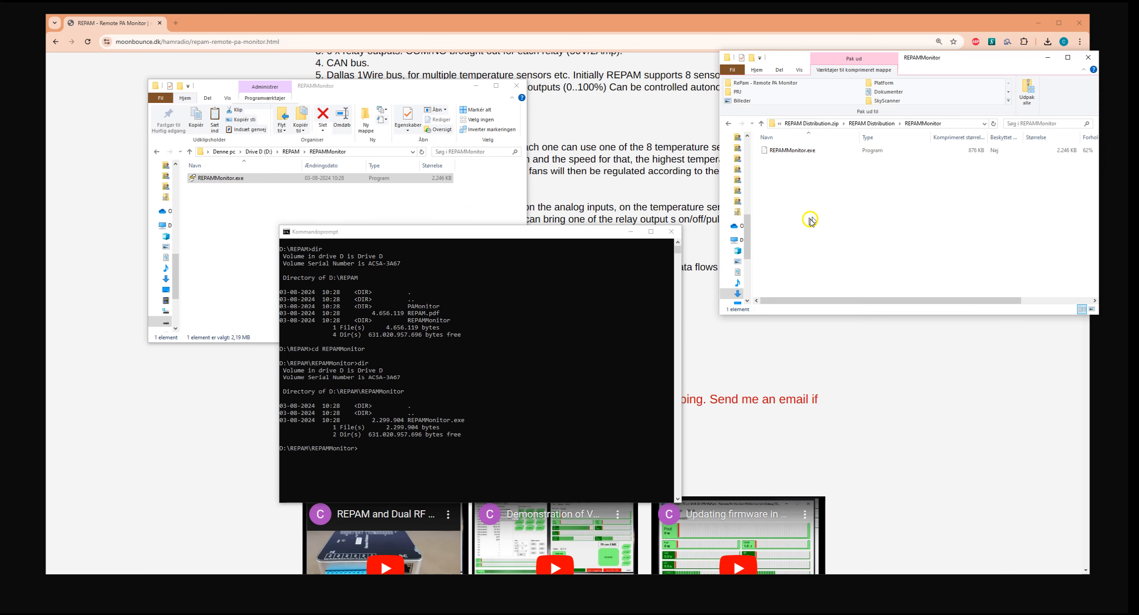
Try to run repammonitor from the command prompt without a configuration file, and dismiss the resulting dialog.
left_click(472, 419)
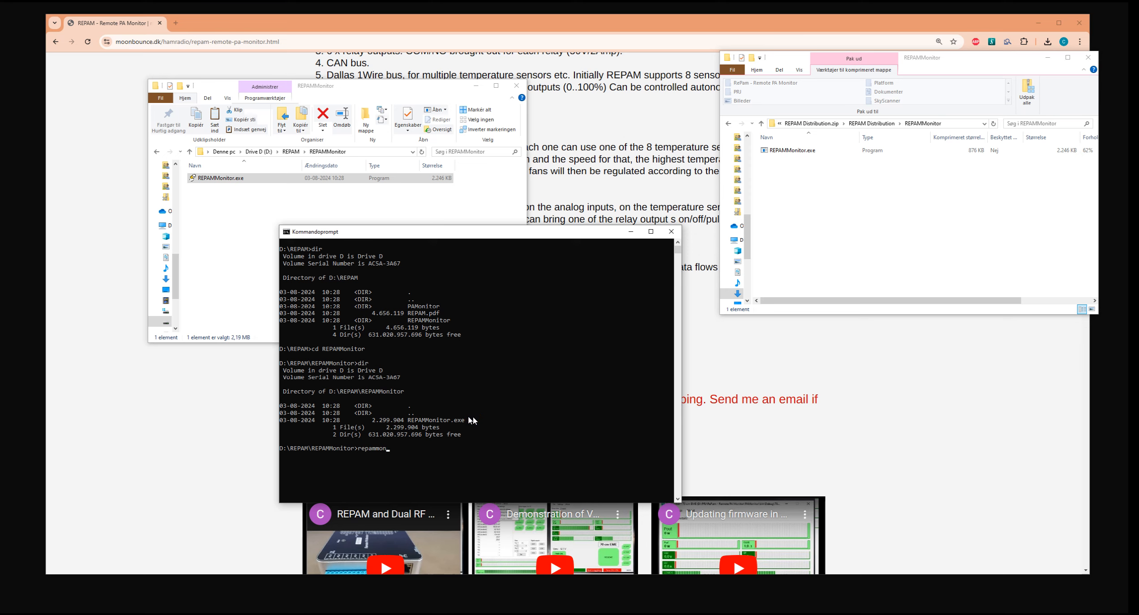
type("repammonitor")
key("Return")
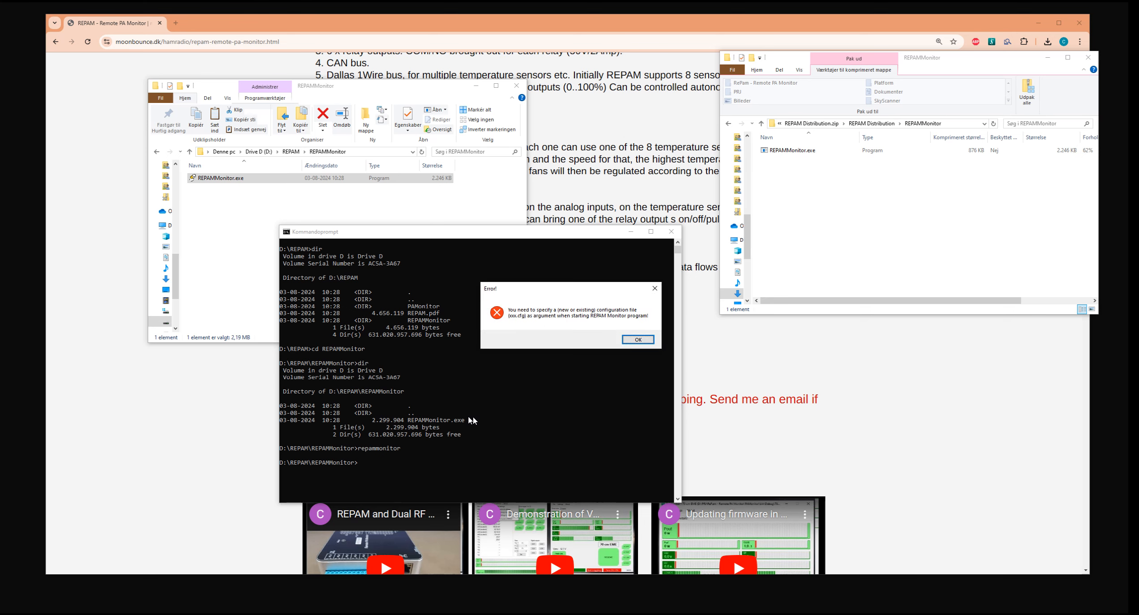
left_click(640, 339)
Run repammonitor with config.cfg as its argument and move the REPAM Monitor window into the middle of the desktop.
key("Up")
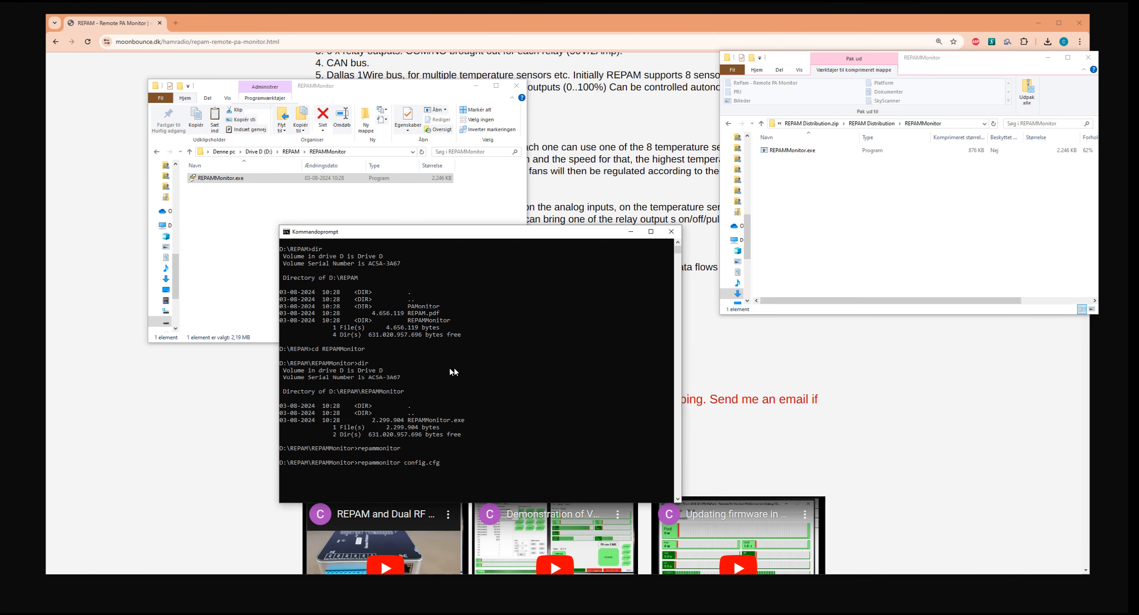
key("Return")
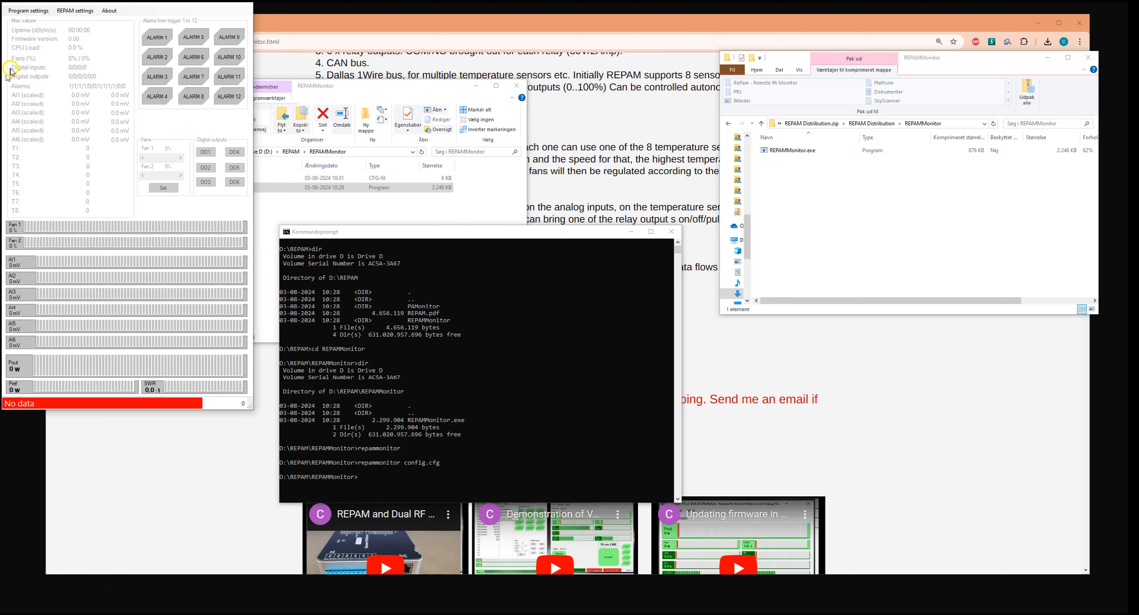
left_click_drag(133, 4, 445, 45)
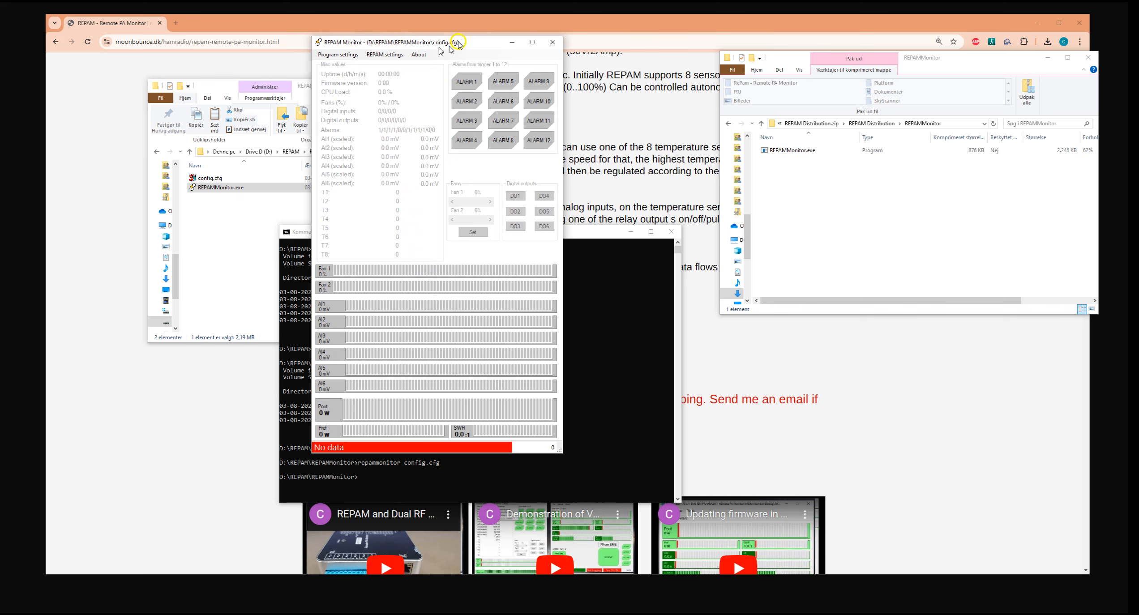
left_click_drag(469, 43, 406, 41)
Move the archive window out of view and place the D:\REPAM\REPAMMonitor folder window beside REPAM Monitor.
left_click(846, 199)
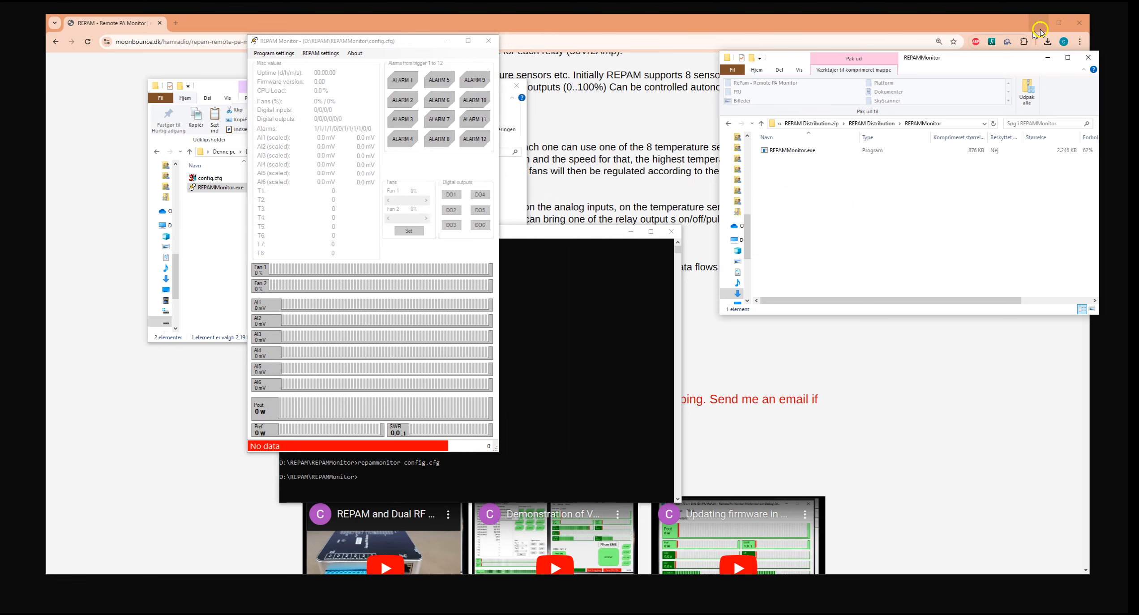
left_click_drag(1002, 58, 0, 183)
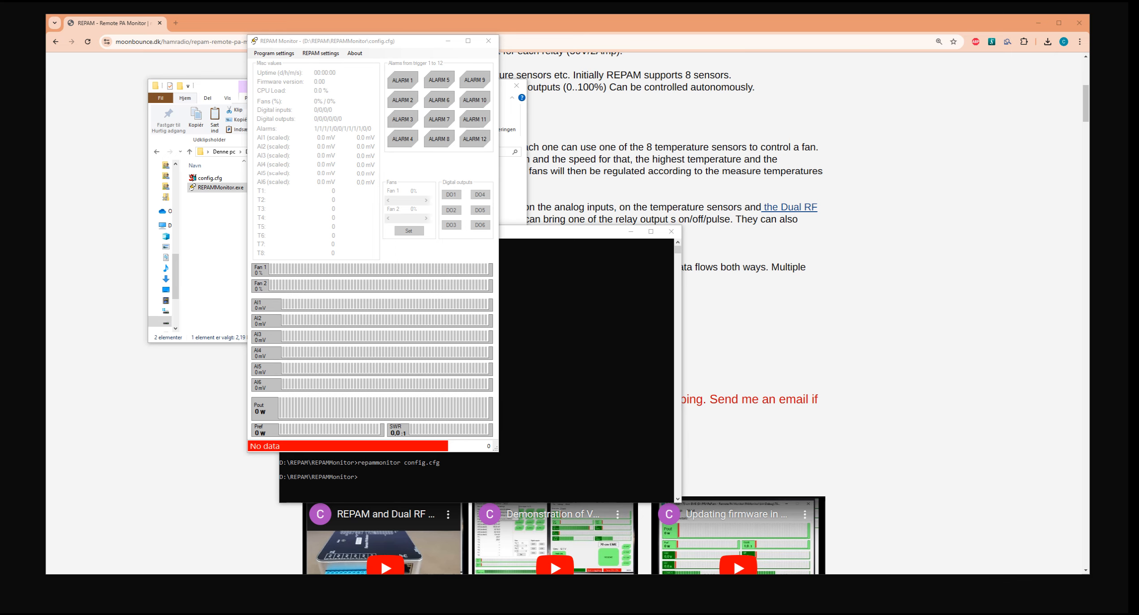
left_click(238, 250)
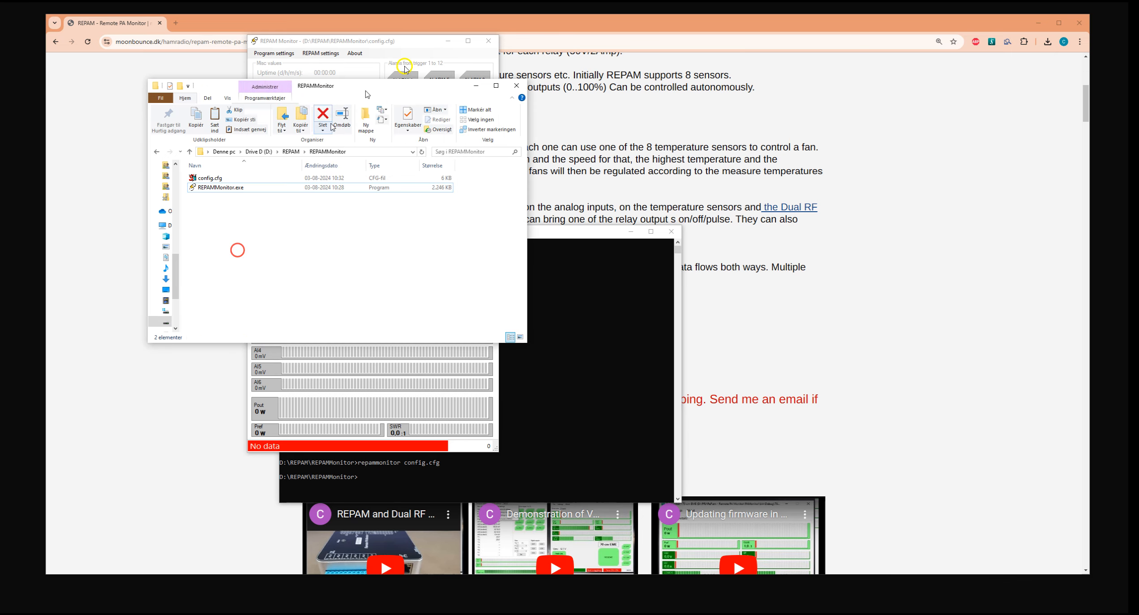
left_click_drag(379, 84, 917, 61)
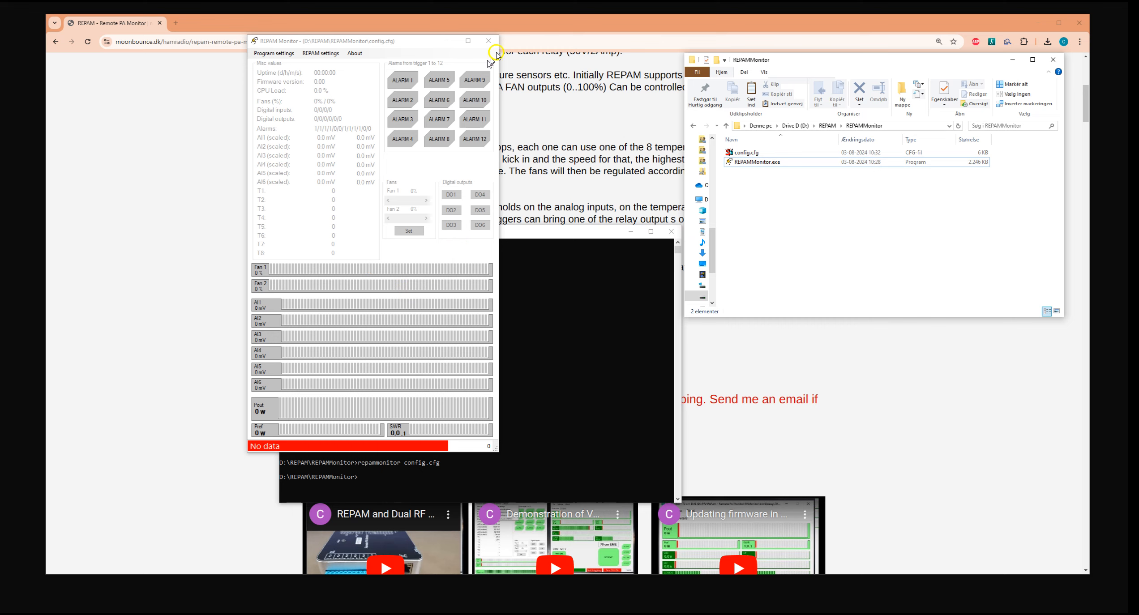
Exit REPAM Monitor and start it again from the command prompt with config.cfg.
left_click(489, 40)
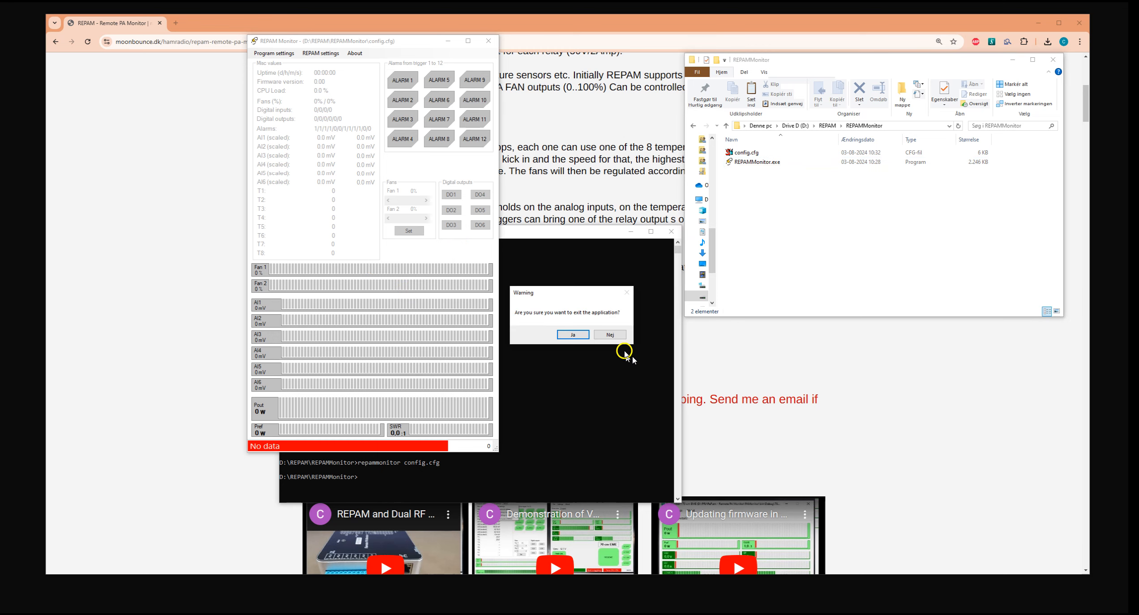
left_click(574, 335)
left_click(558, 361)
key("Up")
key("Return")
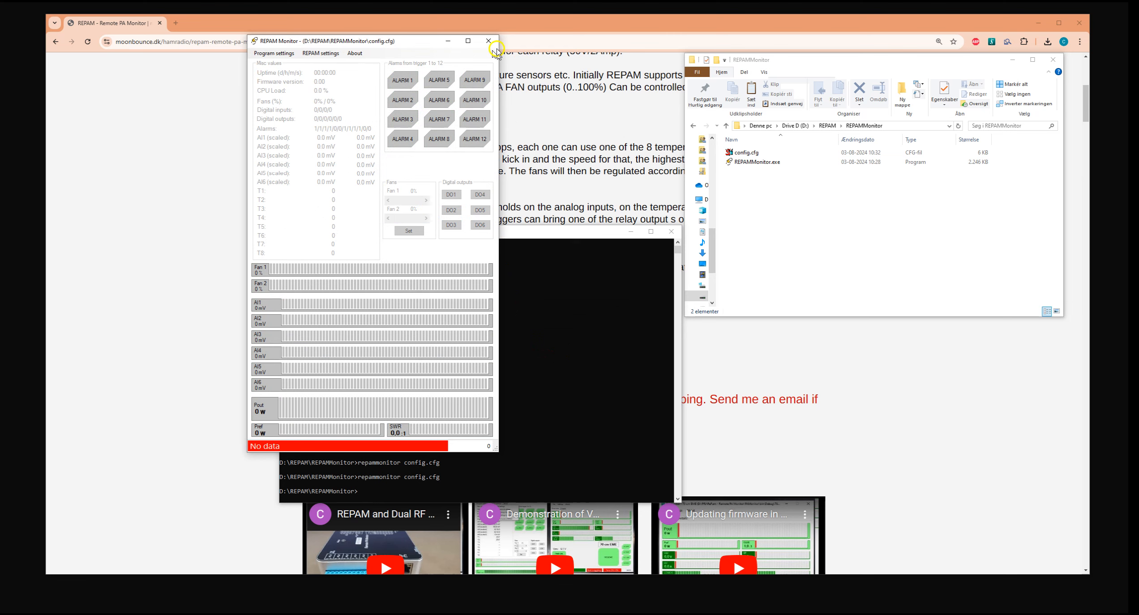
Exit REPAM Monitor and create a shortcut to REPAMMonitor.exe in the REPAMMonitor folder.
left_click(489, 40)
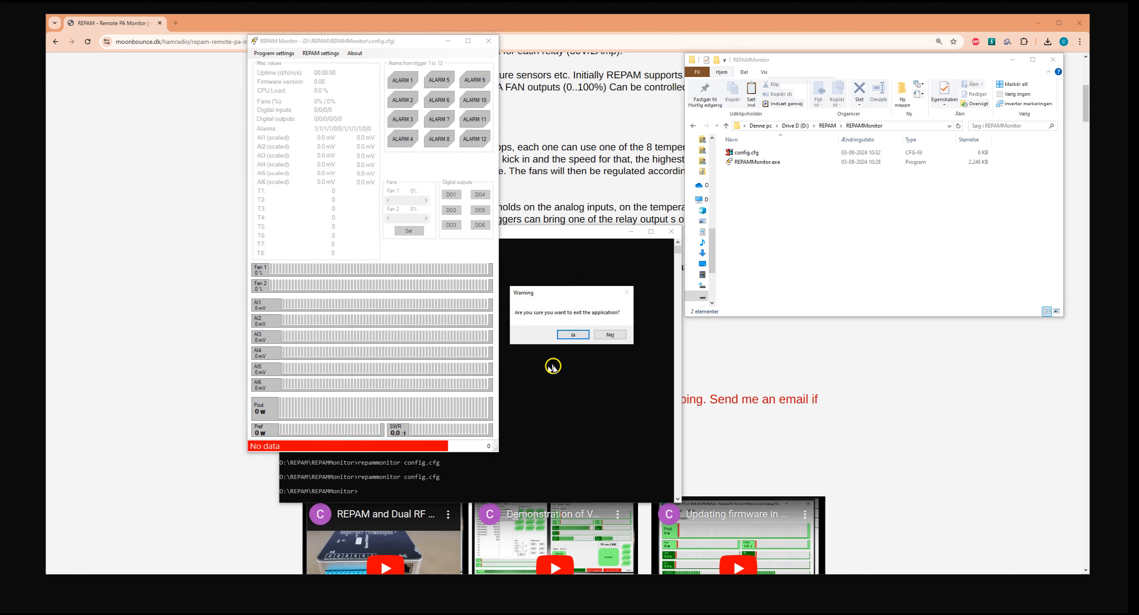
left_click(573, 334)
left_click(777, 215)
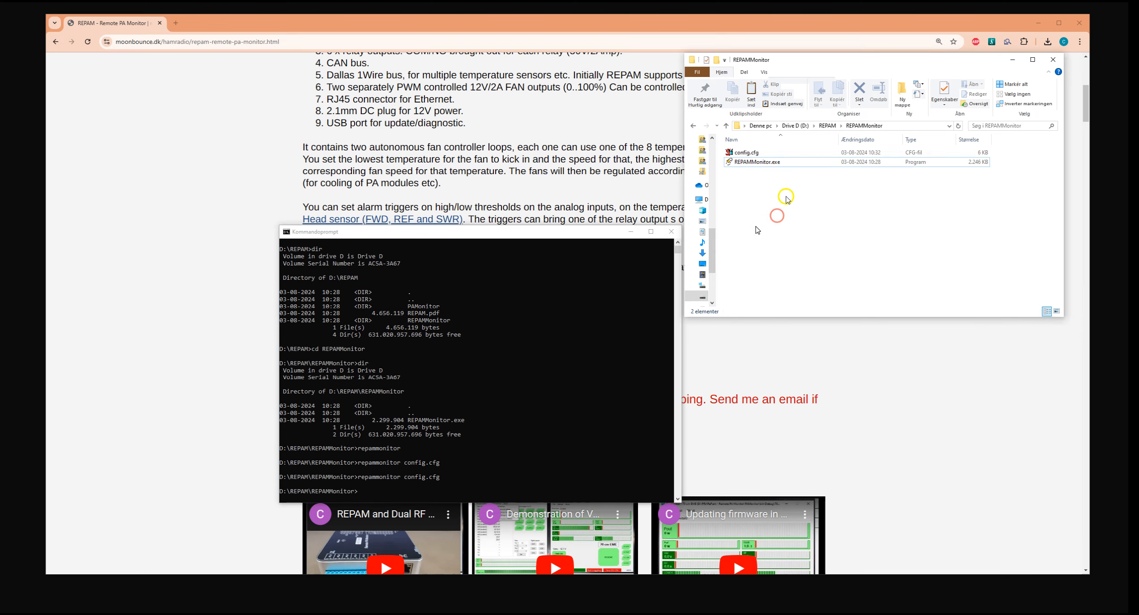
left_click(752, 162)
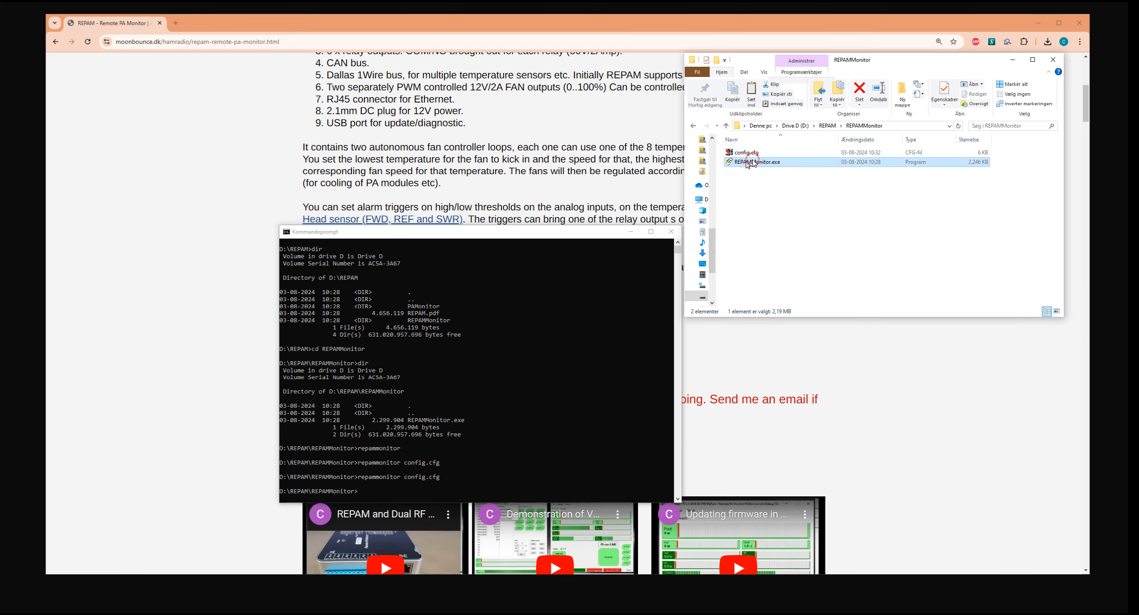
right_click(753, 163)
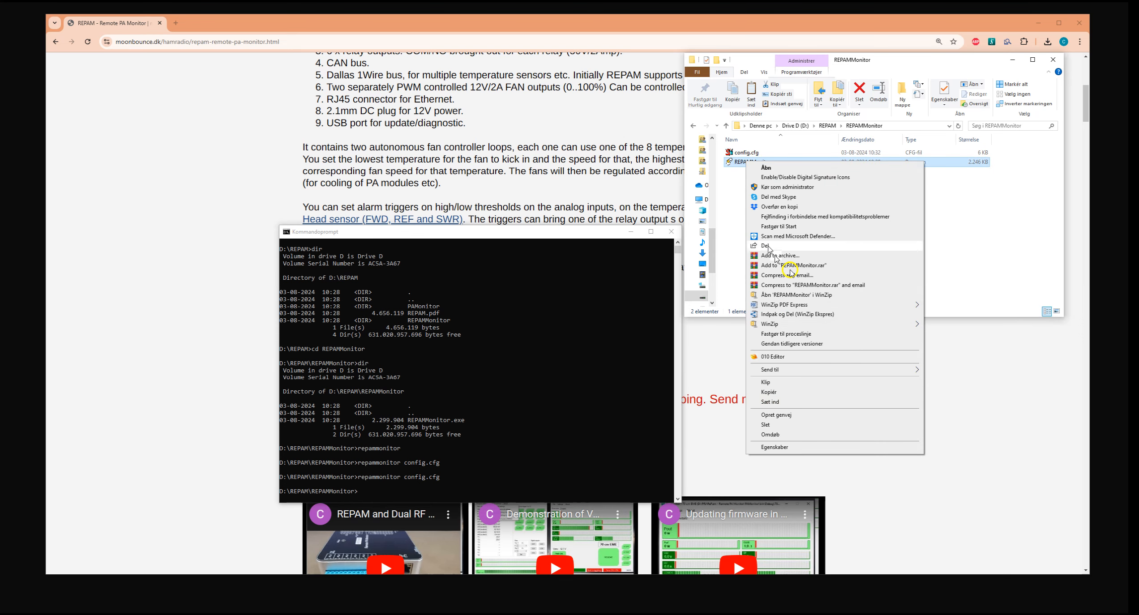
left_click(794, 416)
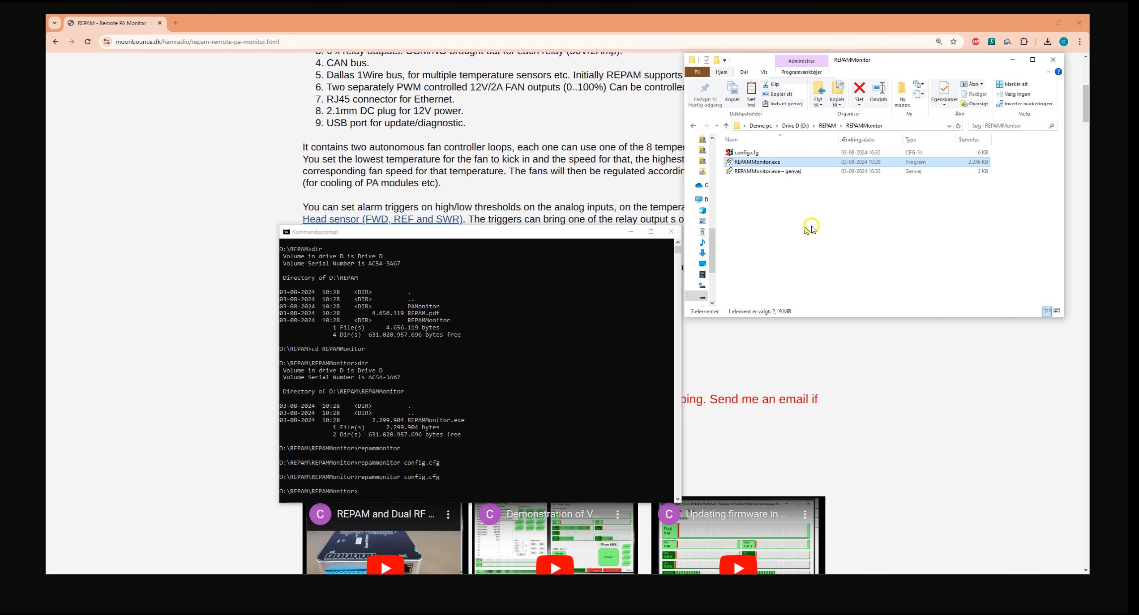
left_click(782, 190)
Try to start REPAM Monitor through the new REPAMMonitor.exe shortcut without an argument, and dismiss the resulting dialog.
left_click(771, 172)
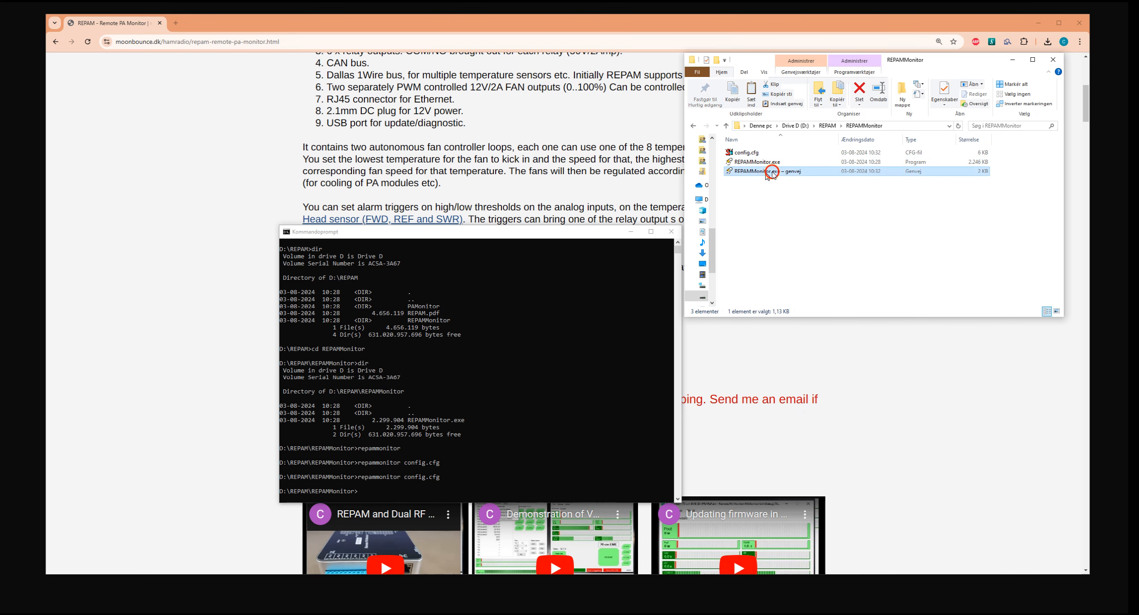
right_click(771, 173)
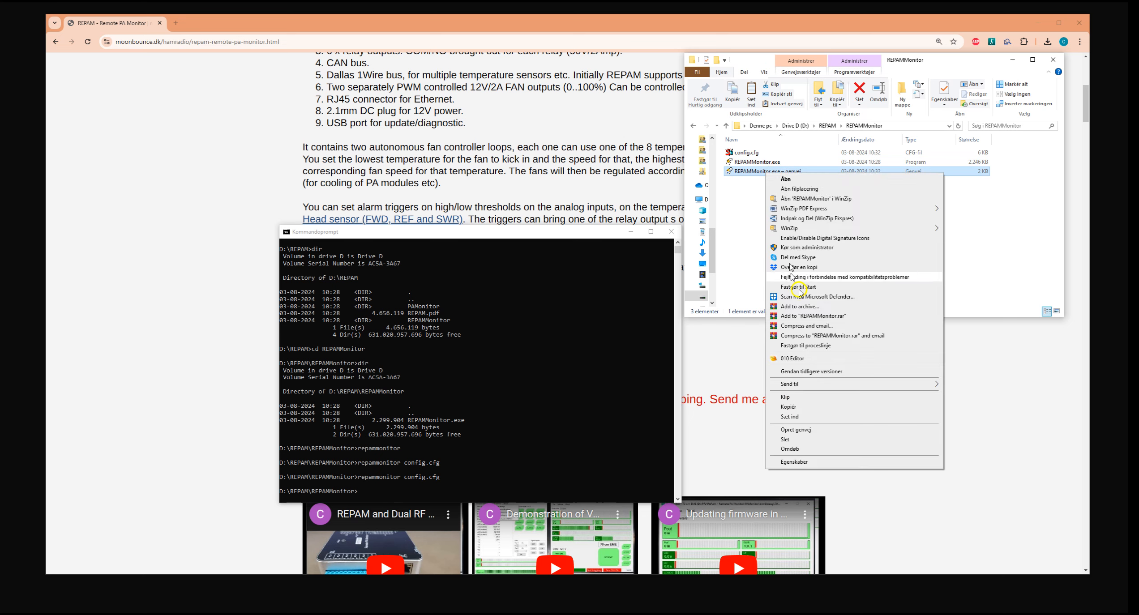
left_click(1013, 203)
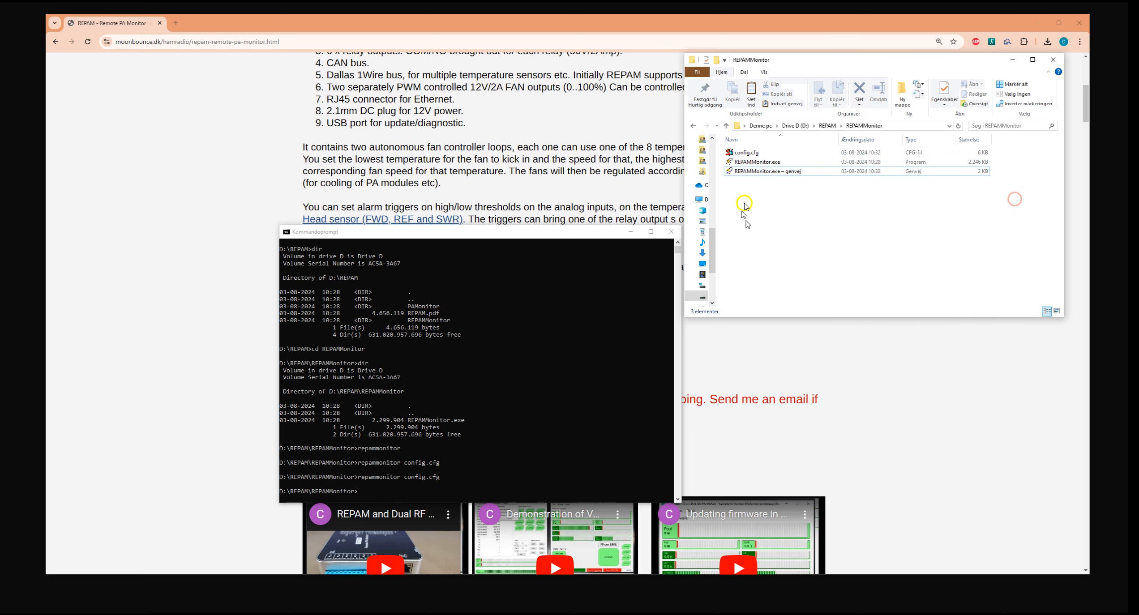
left_click(771, 176)
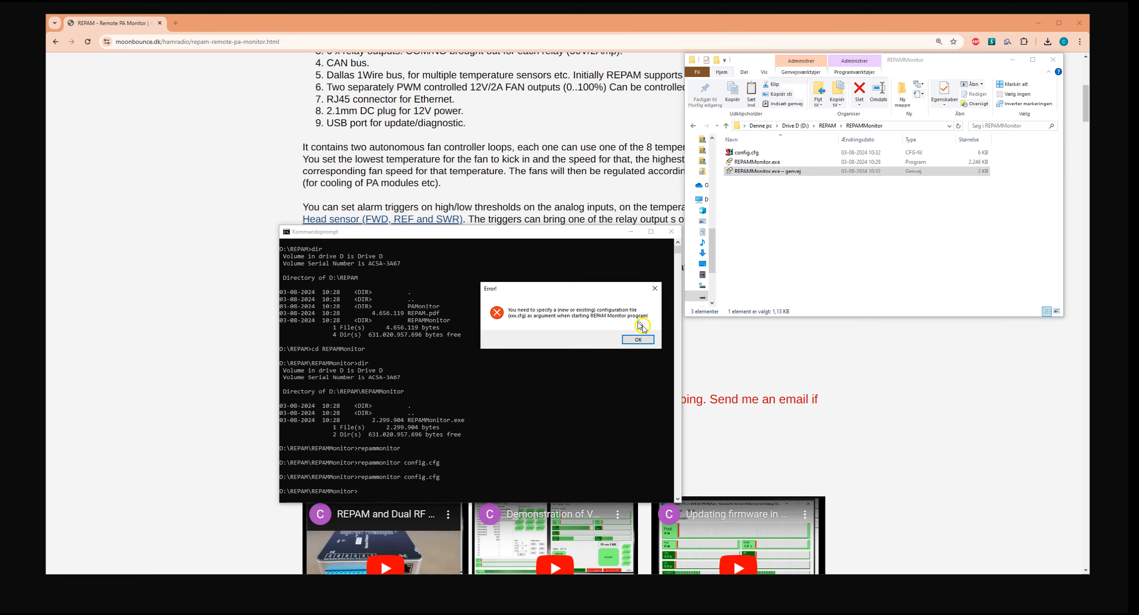
left_click(643, 338)
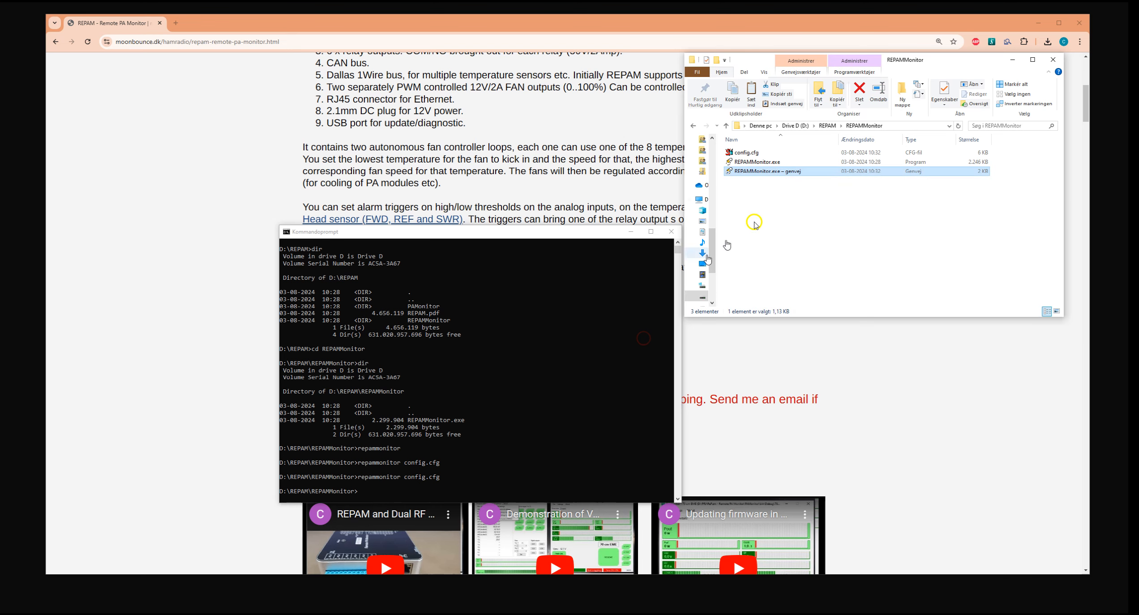
Add config.cfg as an argument after REPAMMonitor.exe in the shortcut's target and save the shortcut properties.
right_click(761, 172)
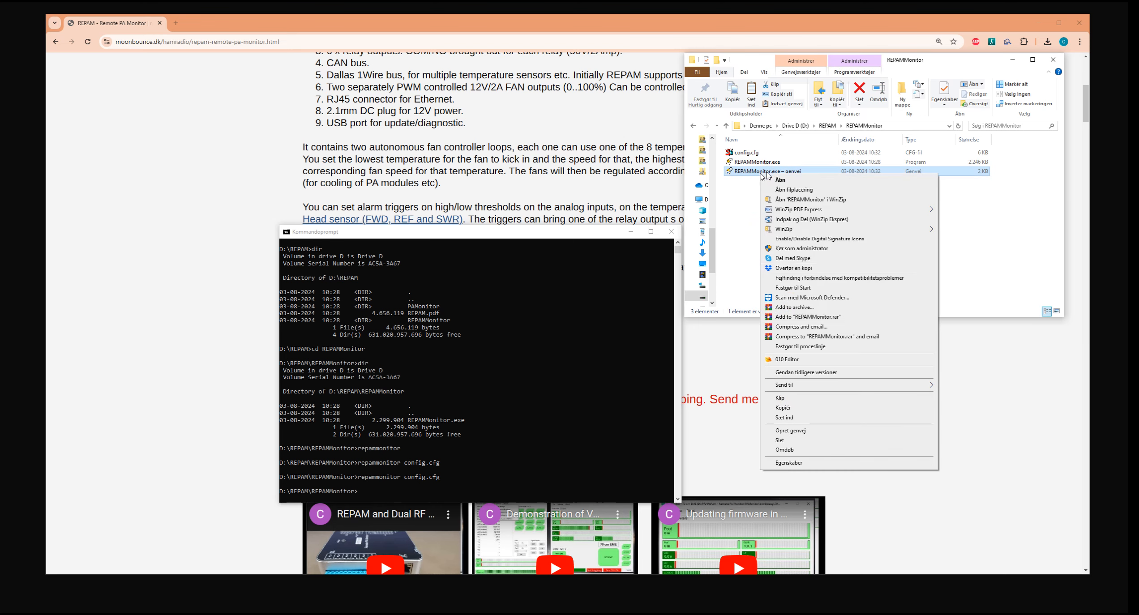
left_click(807, 465)
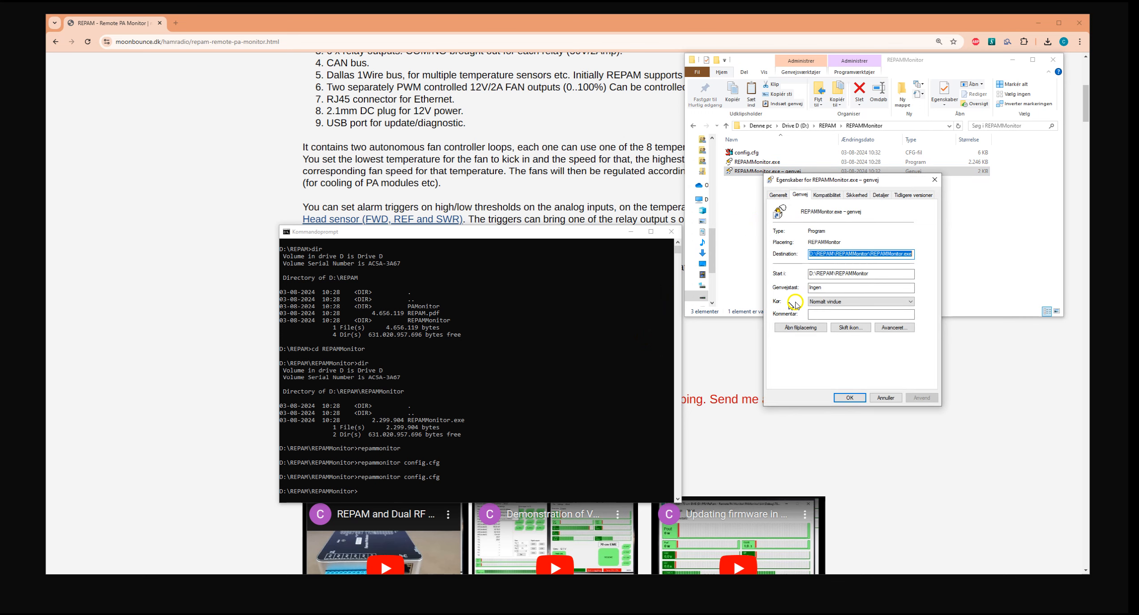
left_click(883, 251)
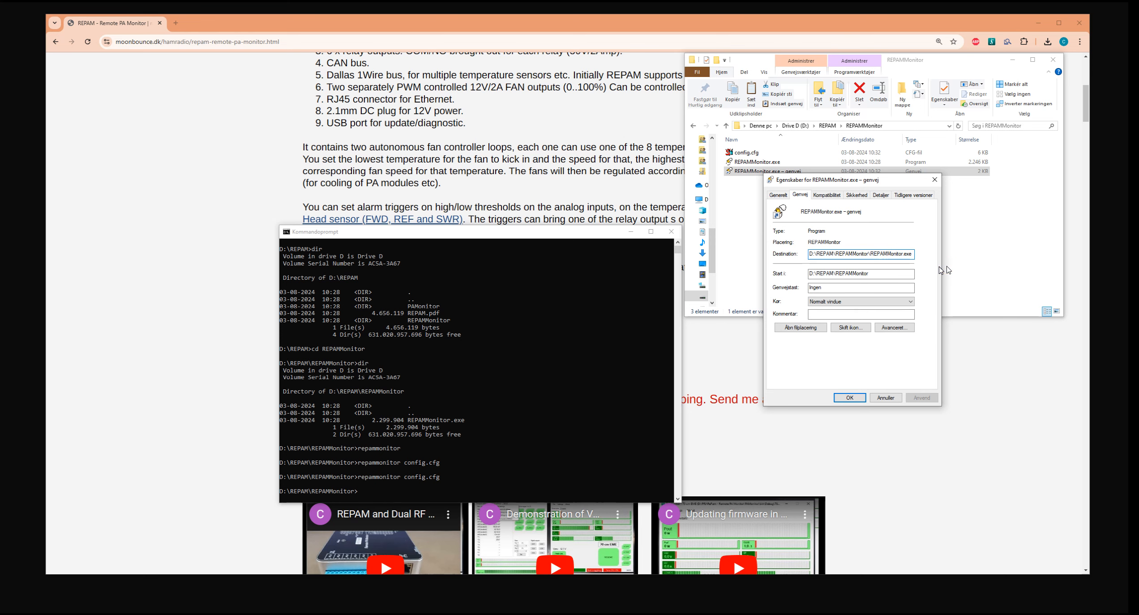
key("End")
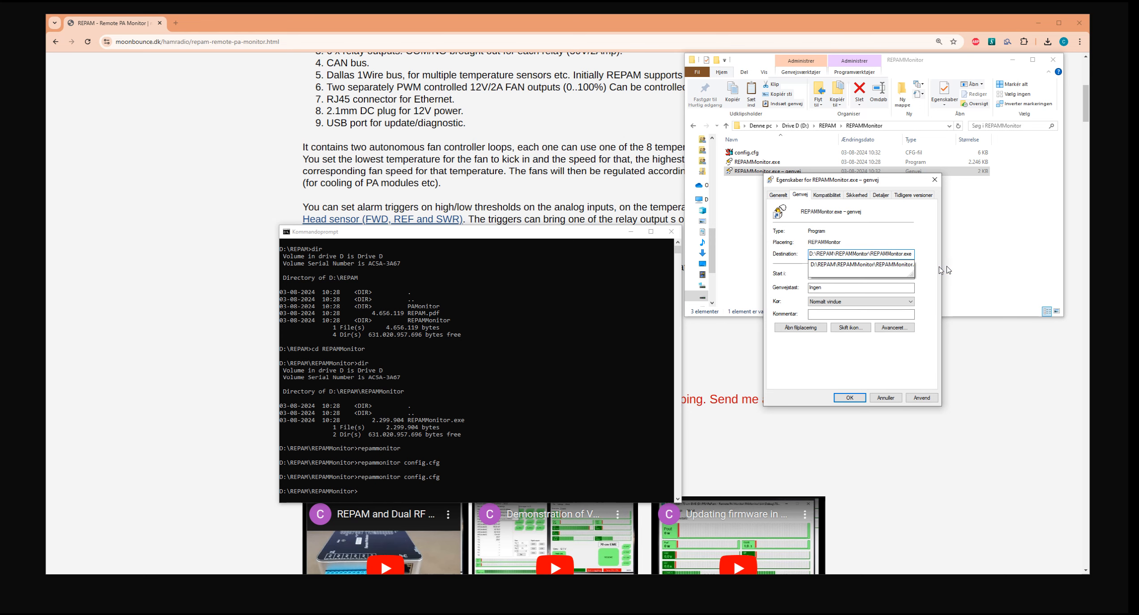
type("config")
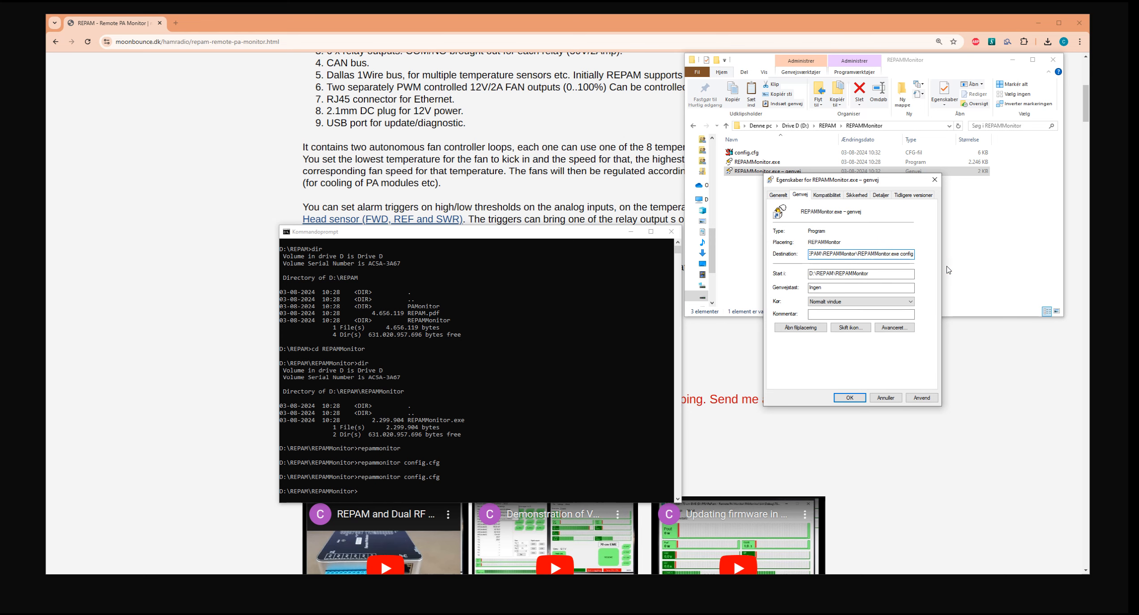
type(".cfg")
left_click(858, 401)
left_click(862, 398)
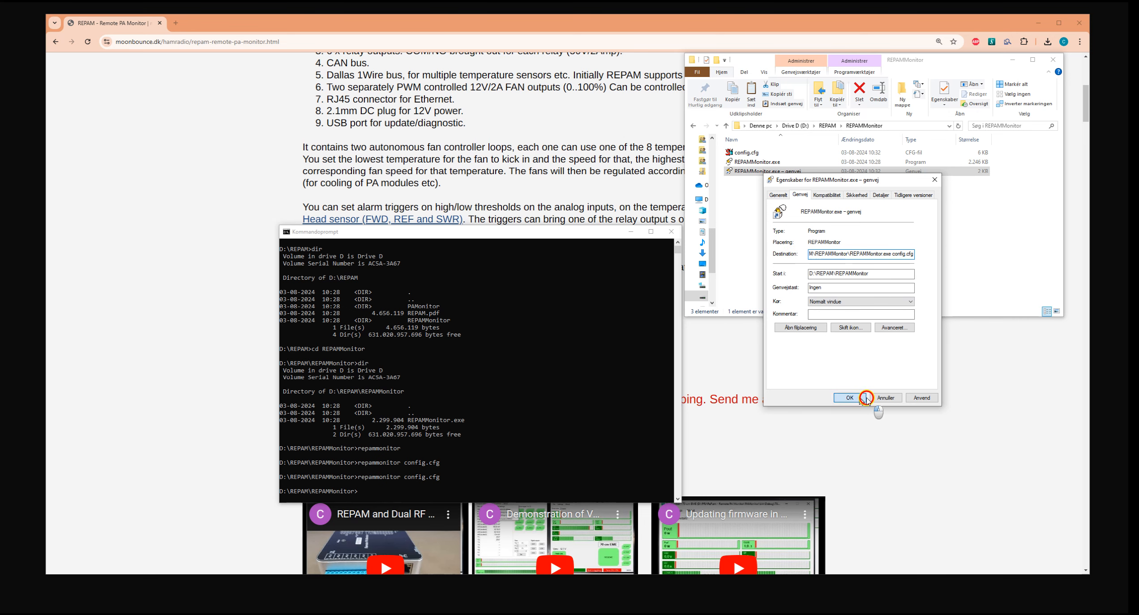
Start REPAM Monitor through the edited shortcut, exit it, and start it again the same way.
double_click(762, 171)
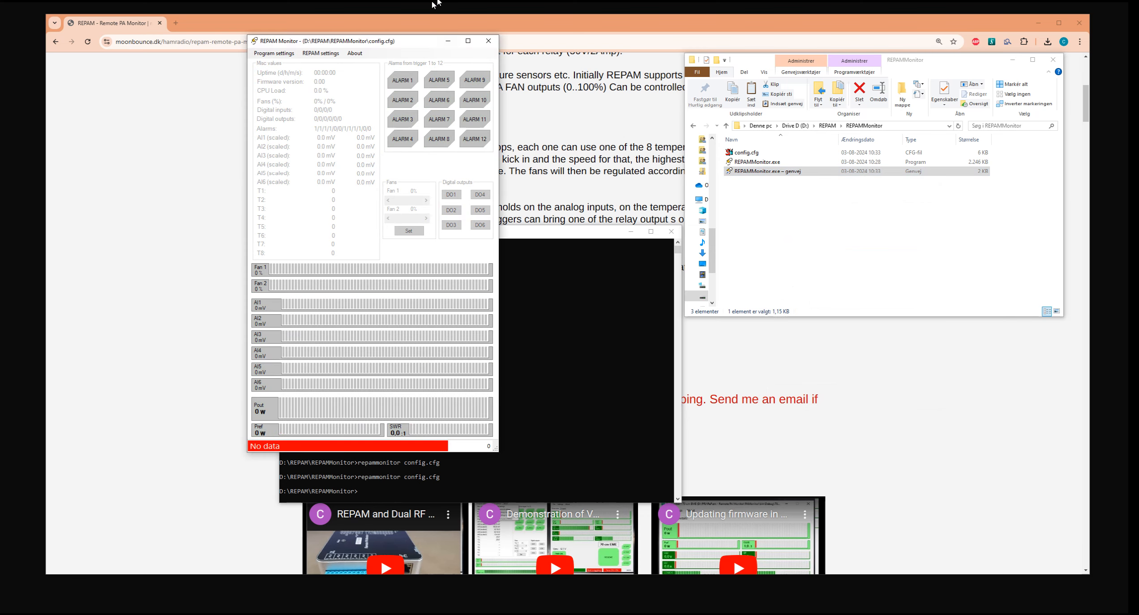
left_click_drag(398, 41, 474, 68)
left_click(559, 72)
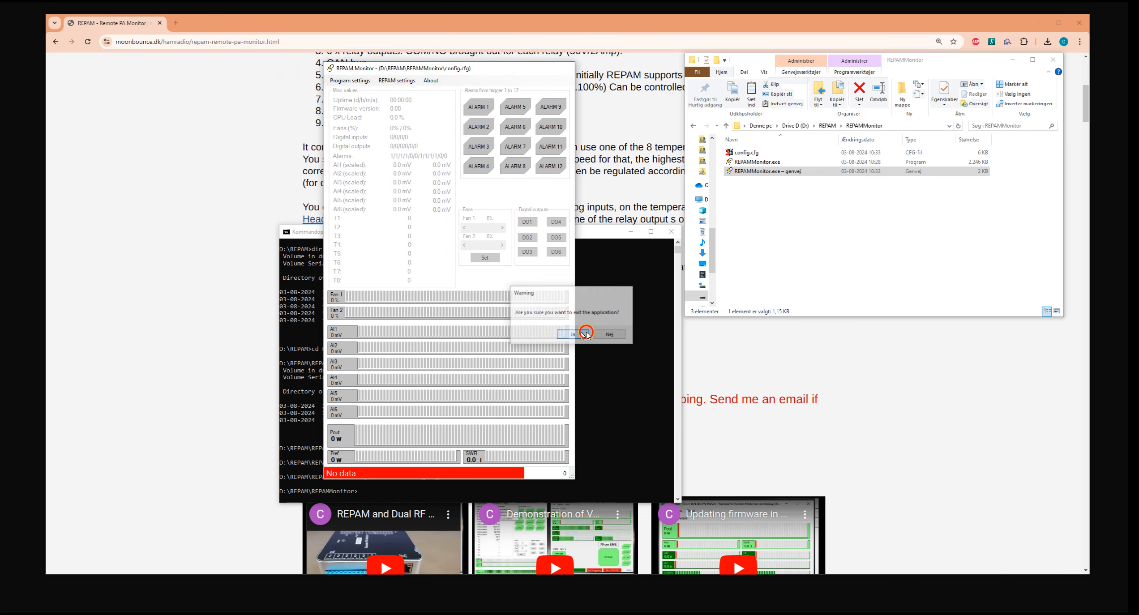
left_click(586, 333)
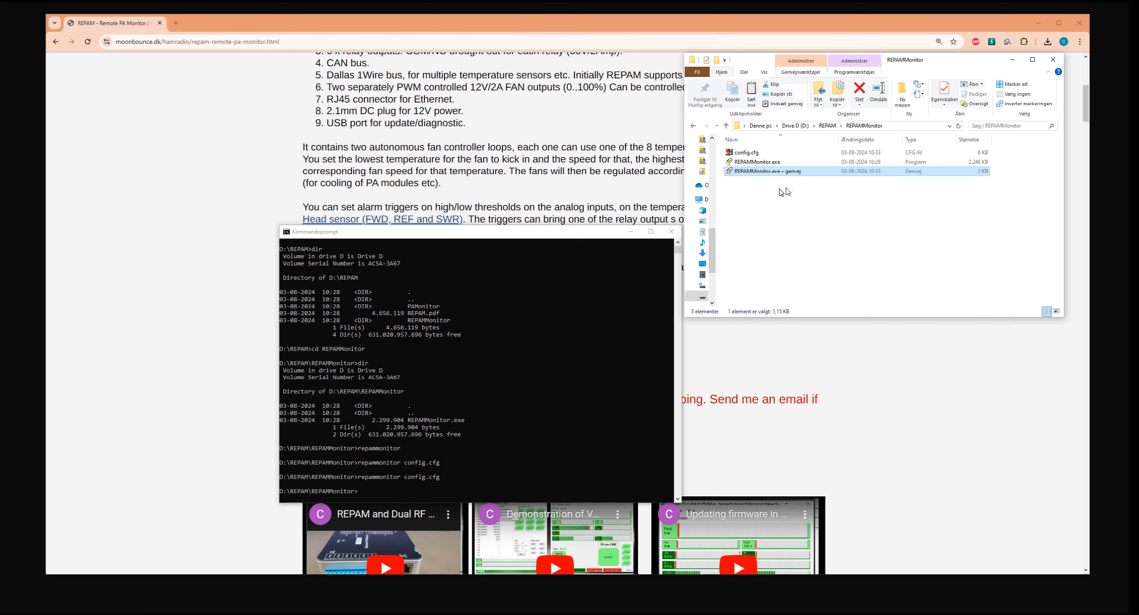
left_click(764, 171)
Examine REPAMMonitor.exe, config.cfg and the shortcut in the REPAMMonitor folder.
left_click(750, 162)
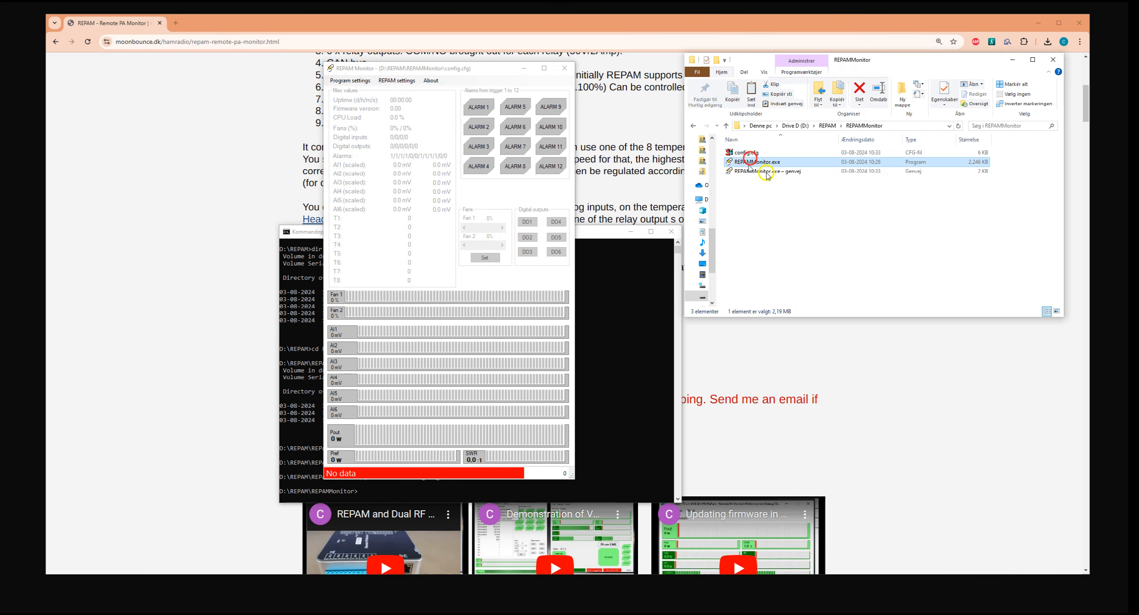
left_click(755, 152)
left_click(786, 213)
left_click(776, 214)
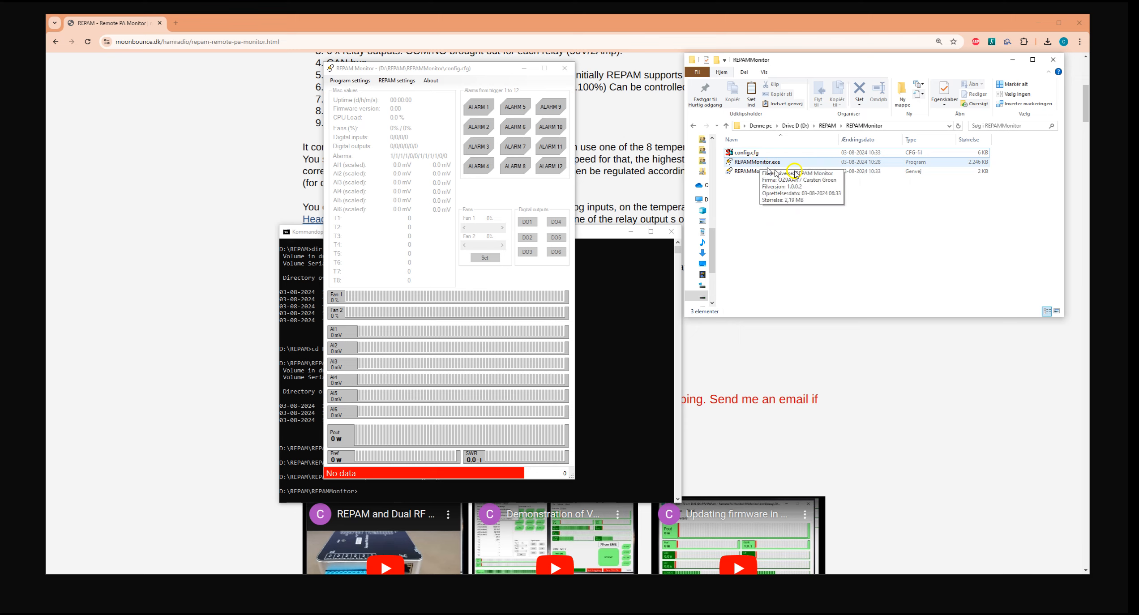
left_click(748, 154)
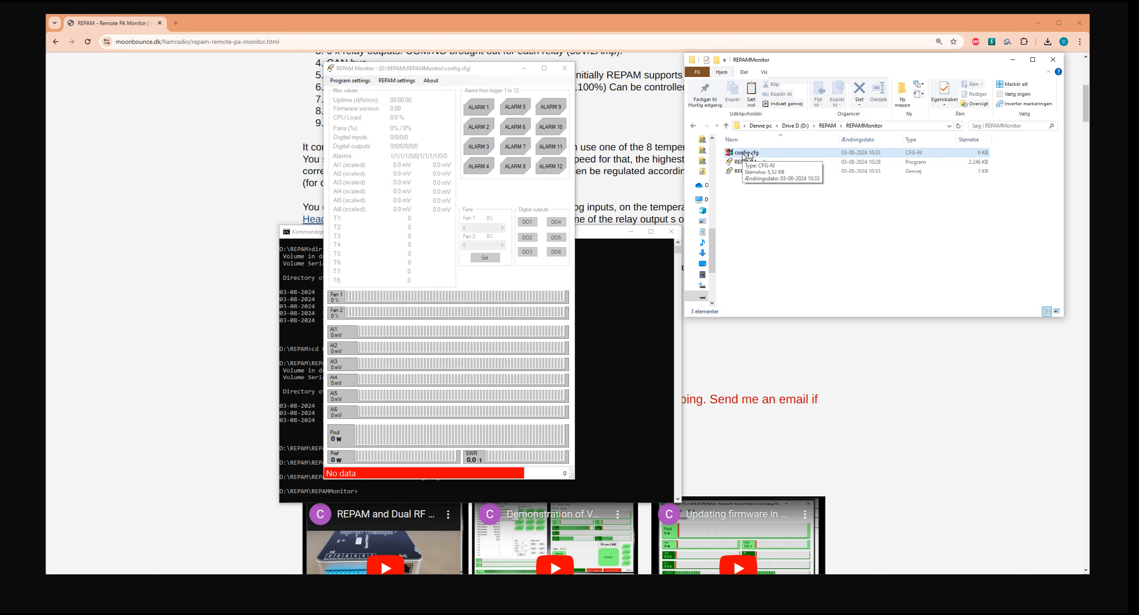
left_click(753, 197)
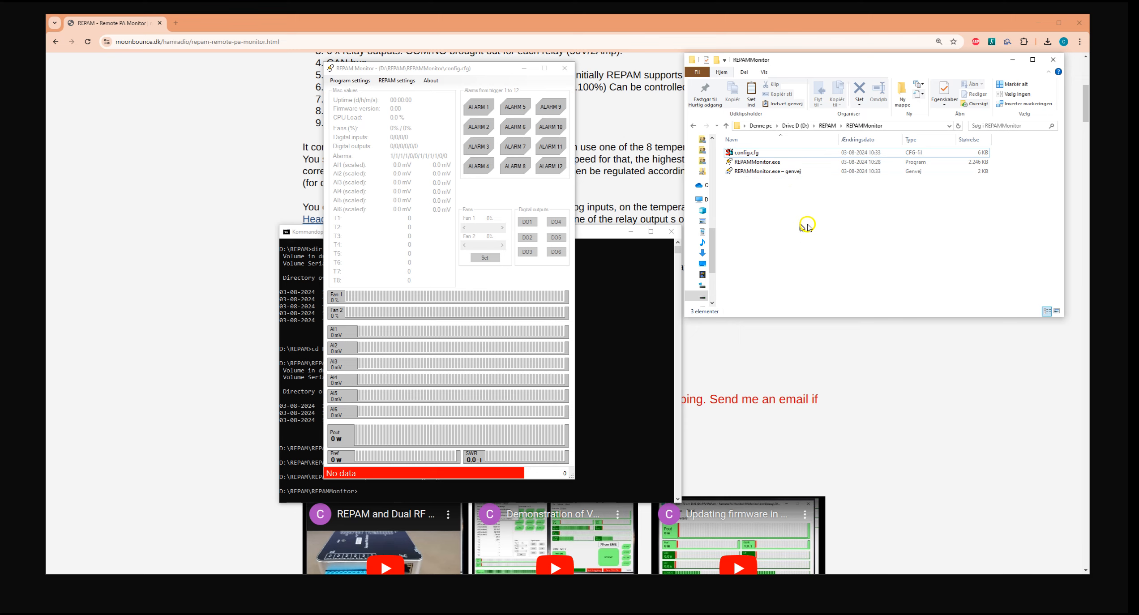
left_click(809, 210)
left_click(757, 173)
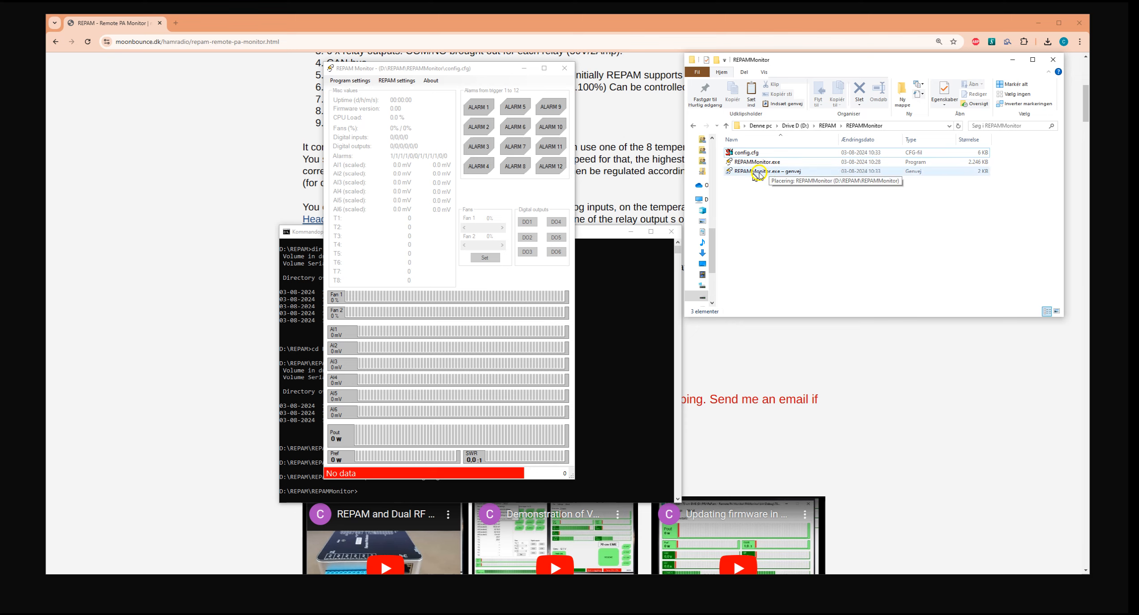
left_click(772, 204)
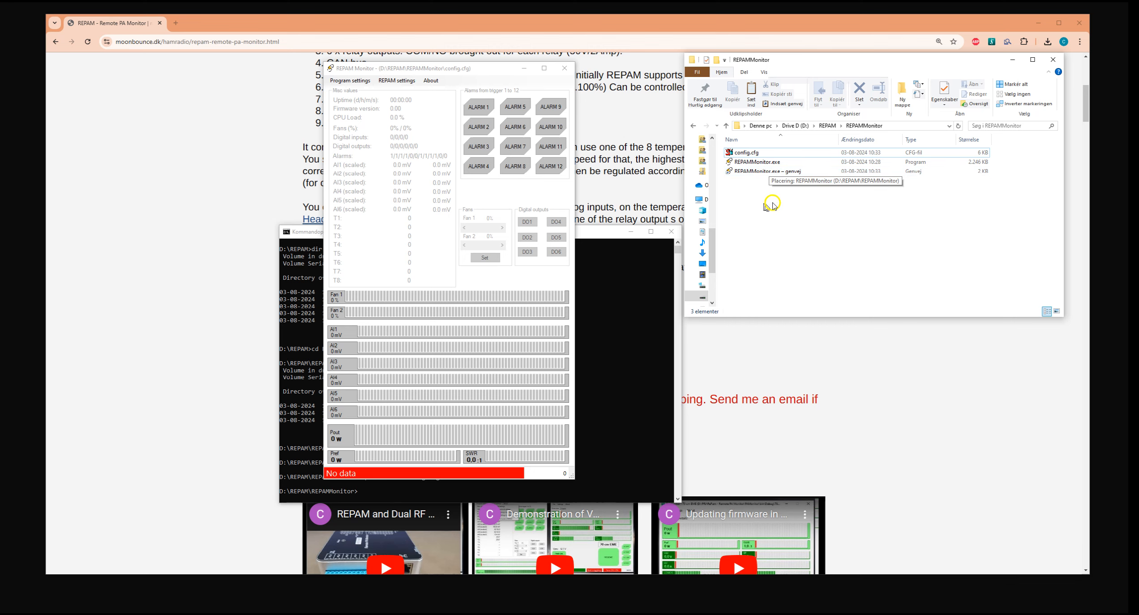
left_click(813, 261)
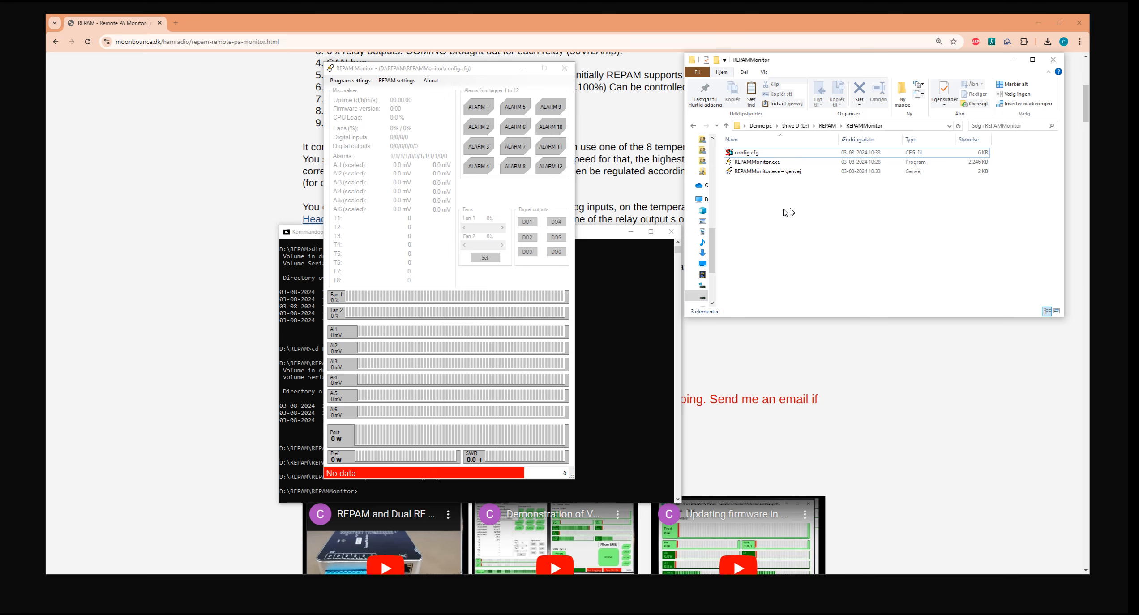
Locate REPAM devices from the program's connection settings and connect to the device at 192.168.0.31.
left_click_drag(444, 70, 500, 73)
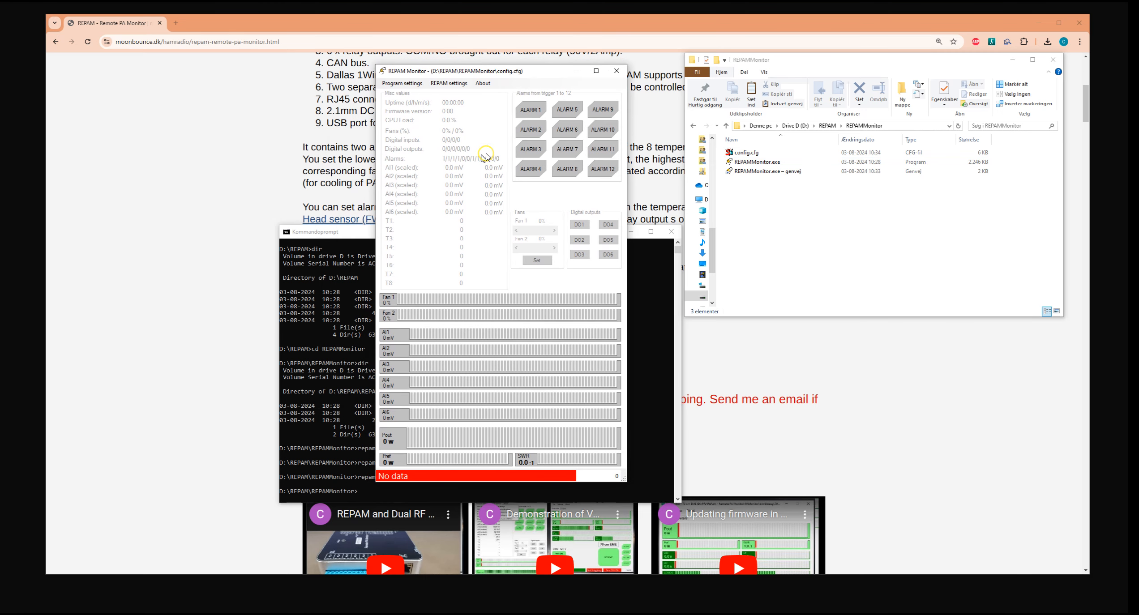
left_click(415, 83)
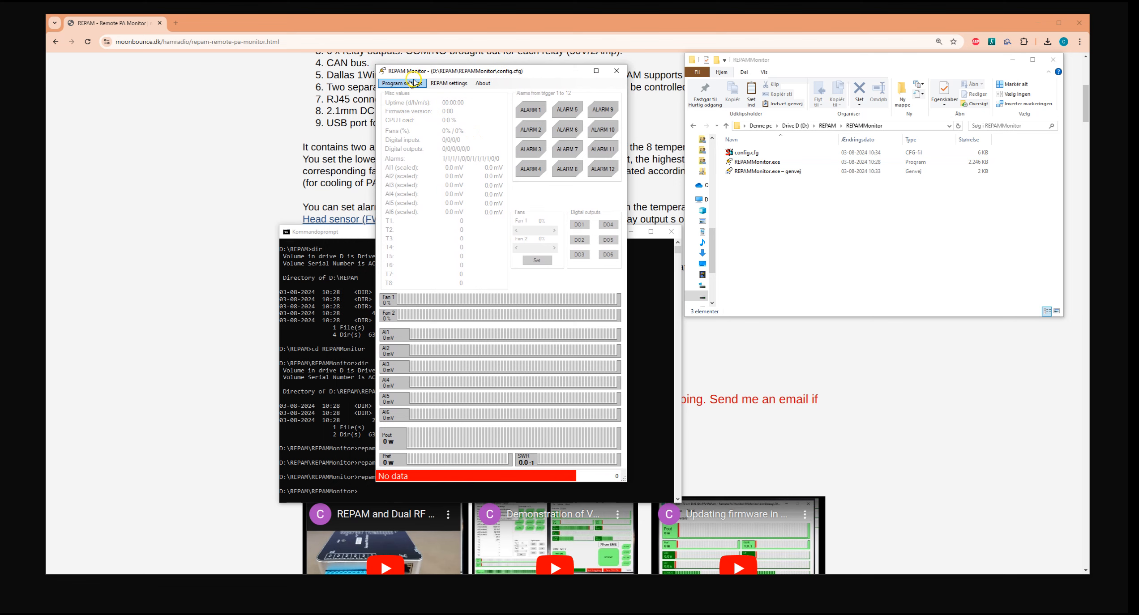
left_click(426, 94)
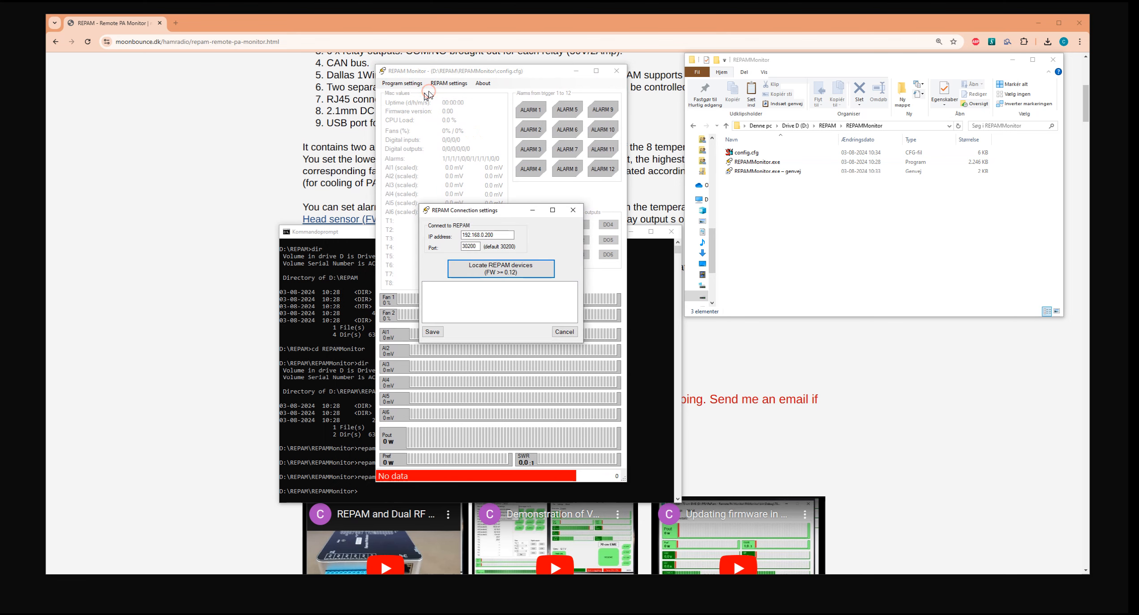
left_click_drag(492, 209, 493, 199)
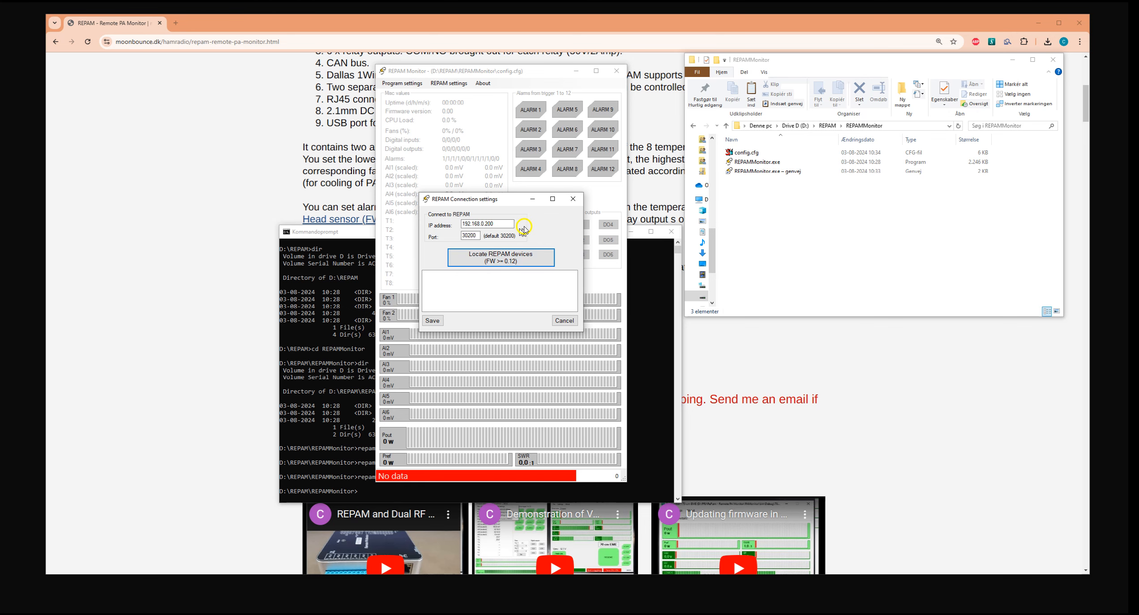
left_click_drag(485, 223, 510, 224)
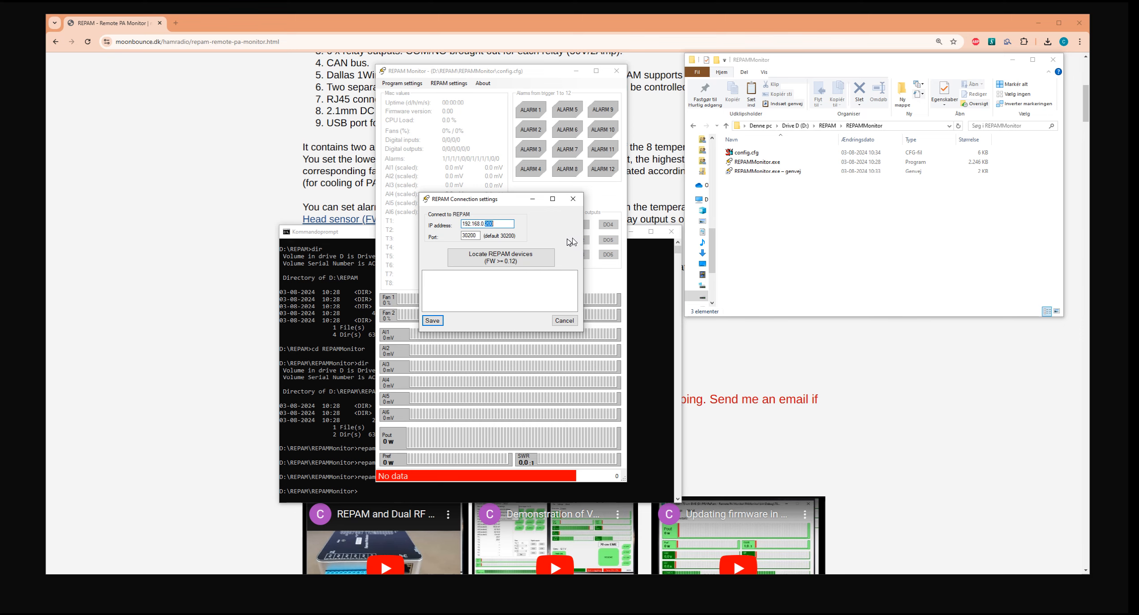
left_click(591, 231)
left_click(513, 259)
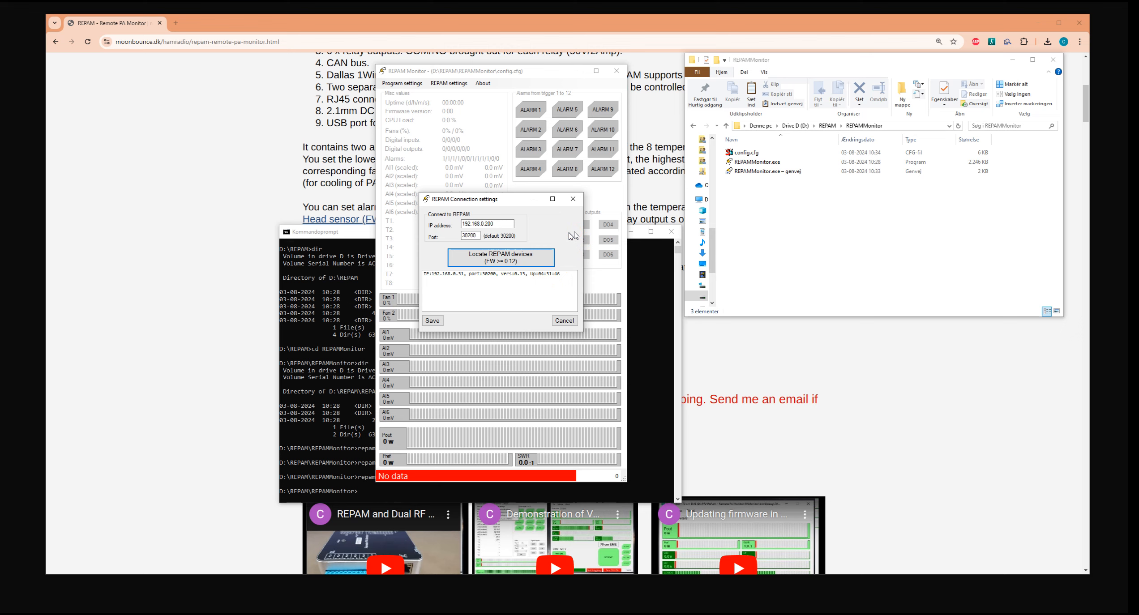
double_click(463, 275)
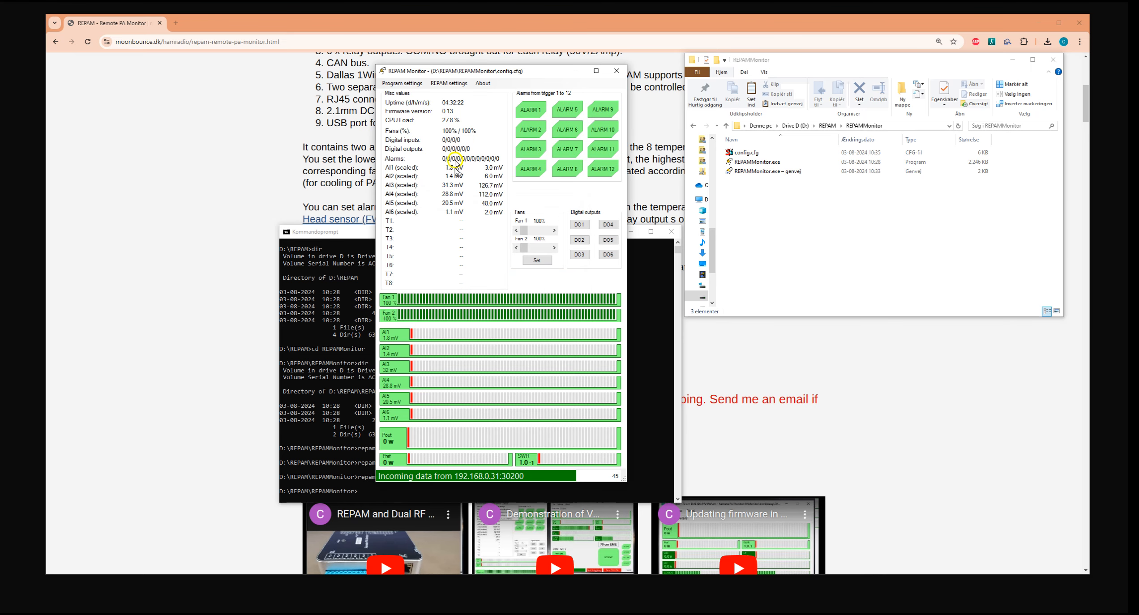
Exit REPAM Monitor and restart it through the REPAMMonitor.exe shortcut to check the saved connection.
left_click_drag(494, 69, 486, 89)
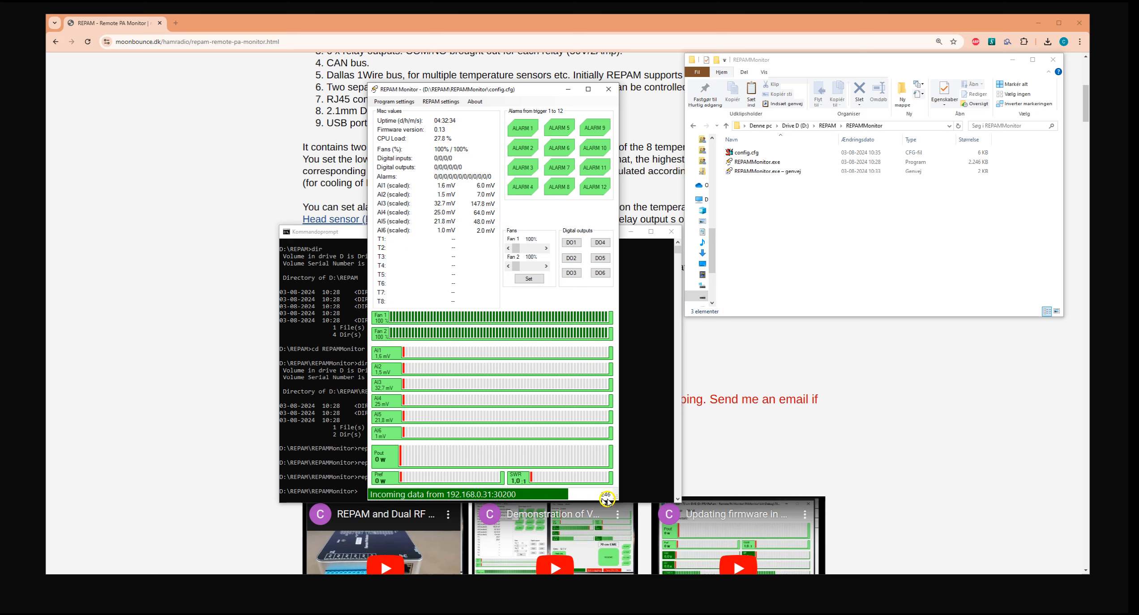
left_click(610, 90)
left_click(583, 332)
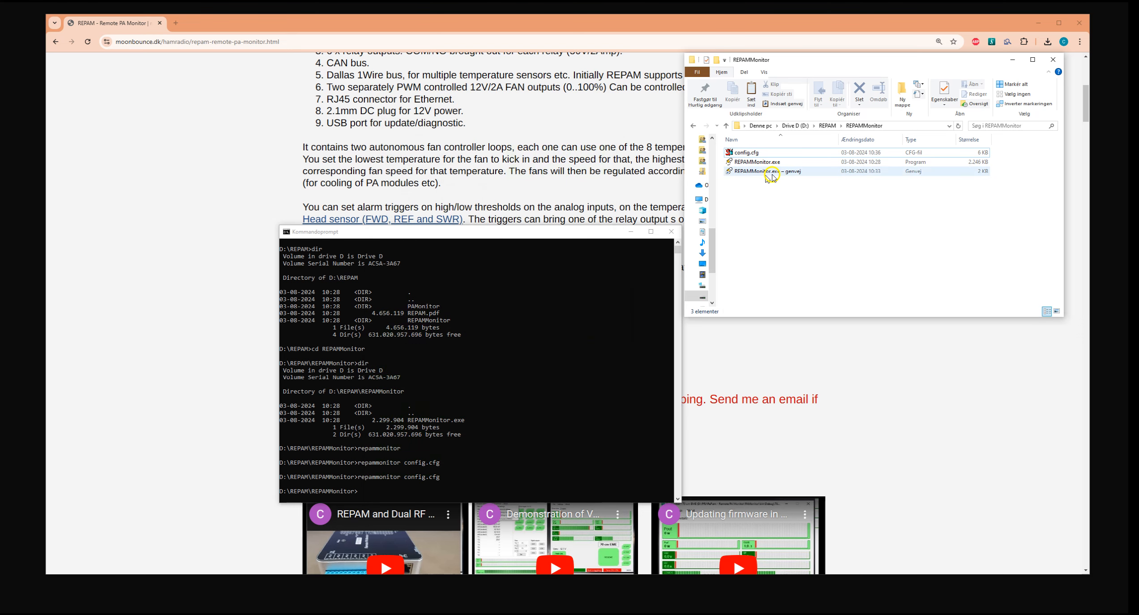
double_click(771, 172)
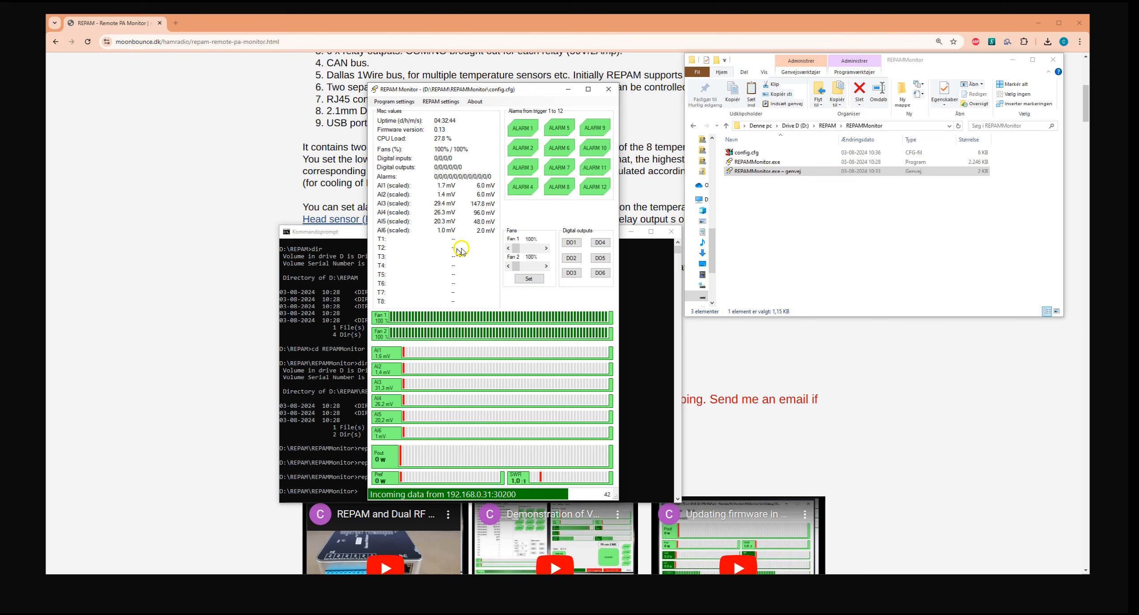
Examine the AI scaling, trigger and Dual RF Head pages of the REPAM settings, and close them without writing to the device.
left_click(441, 101)
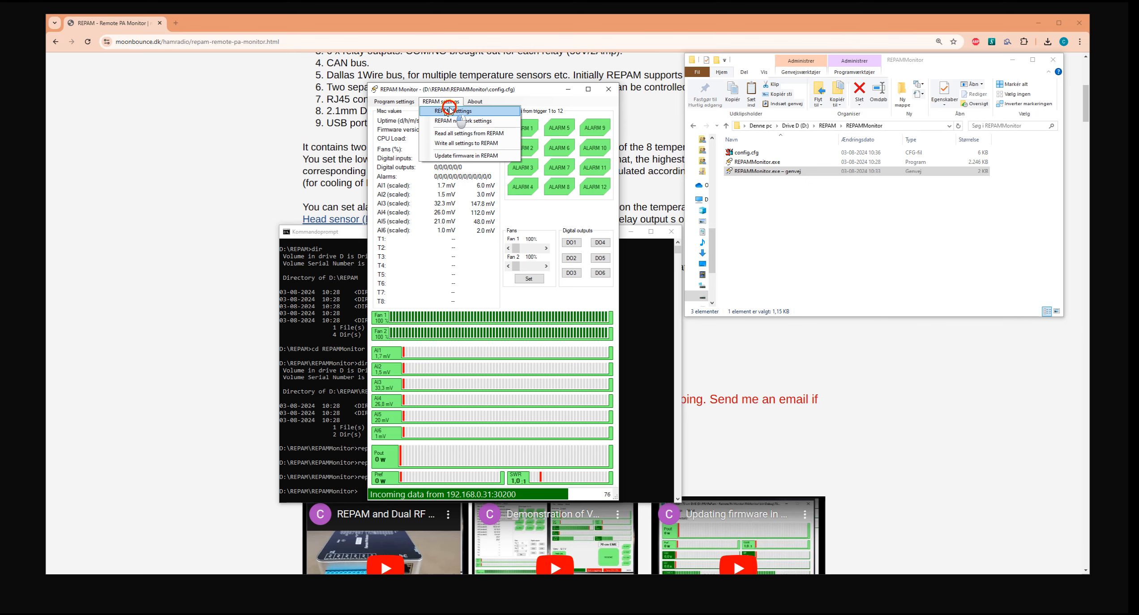
left_click(448, 110)
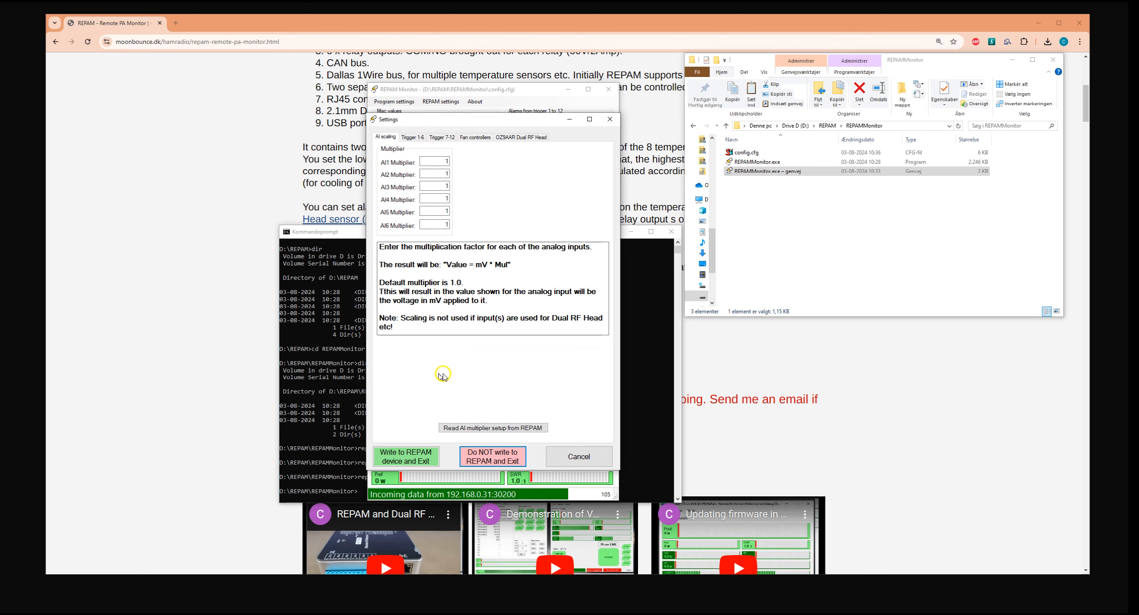
left_click(412, 137)
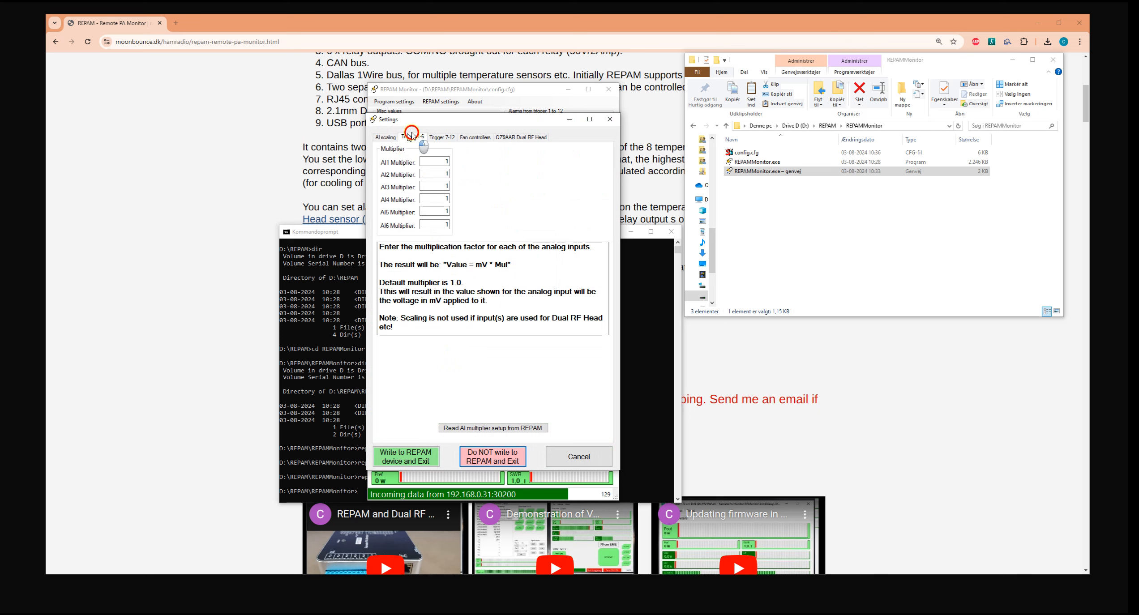
left_click(446, 138)
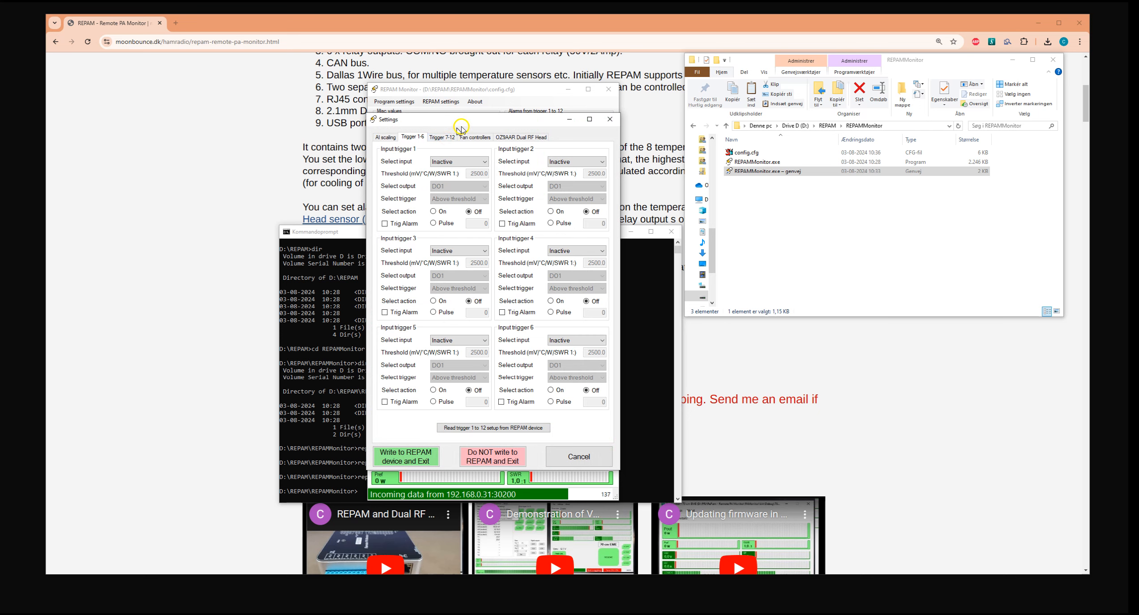
left_click(392, 137)
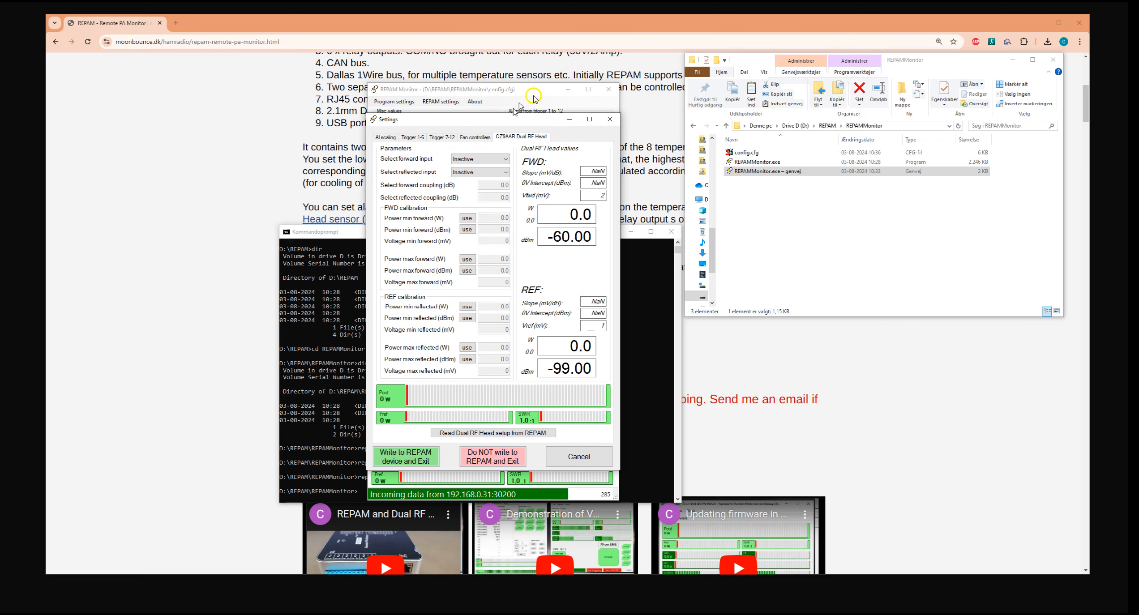
left_click(610, 119)
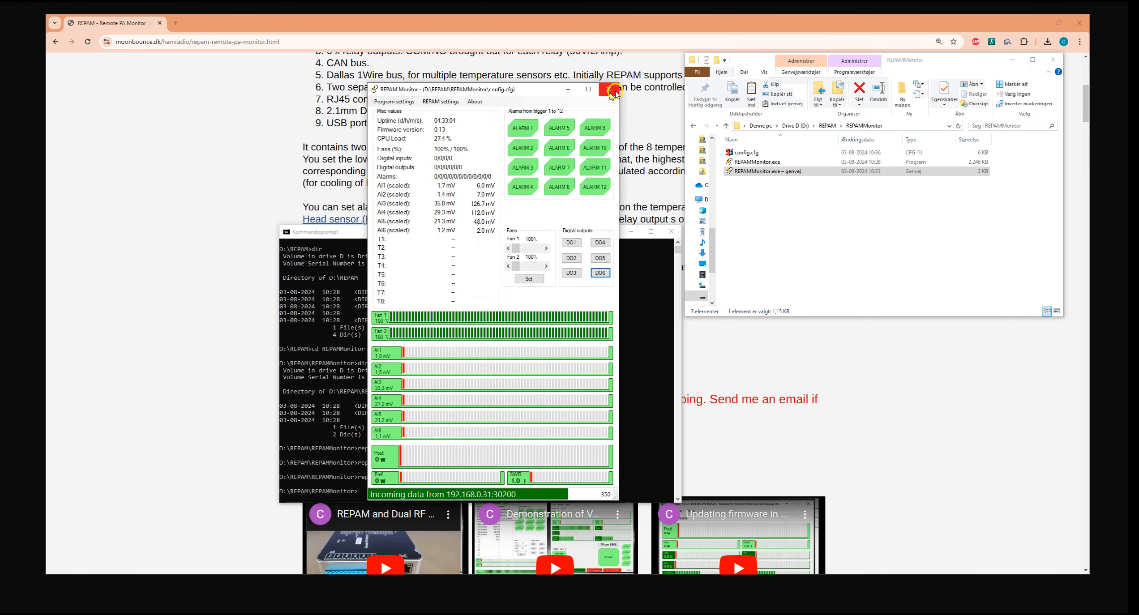
Open the REPAM connection settings and search the network for REPAM devices again.
left_click(392, 102)
left_click(399, 110)
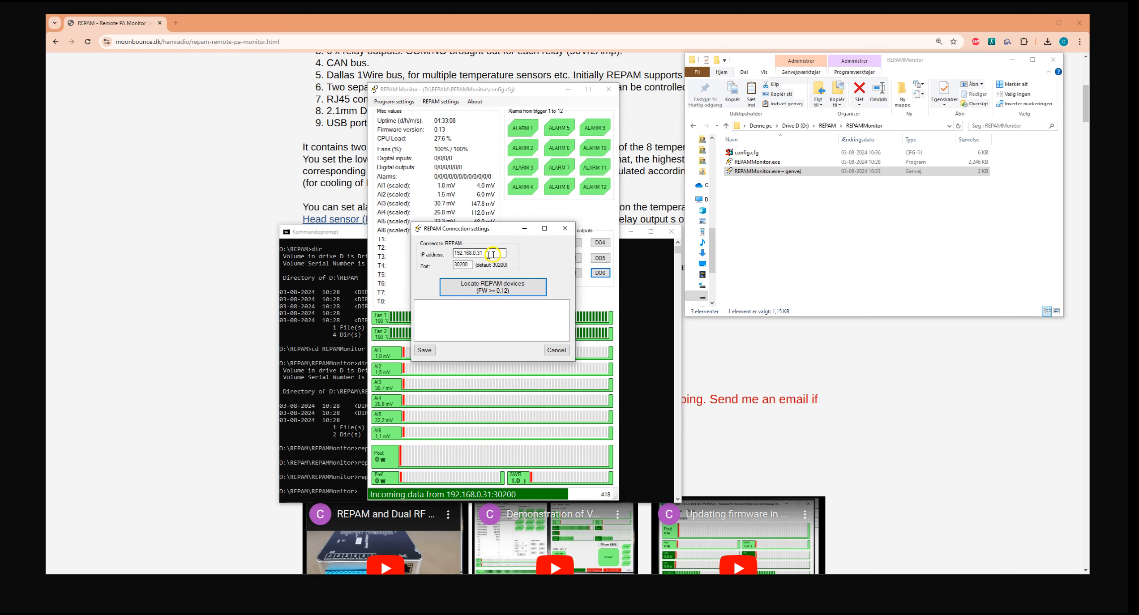
left_click(506, 289)
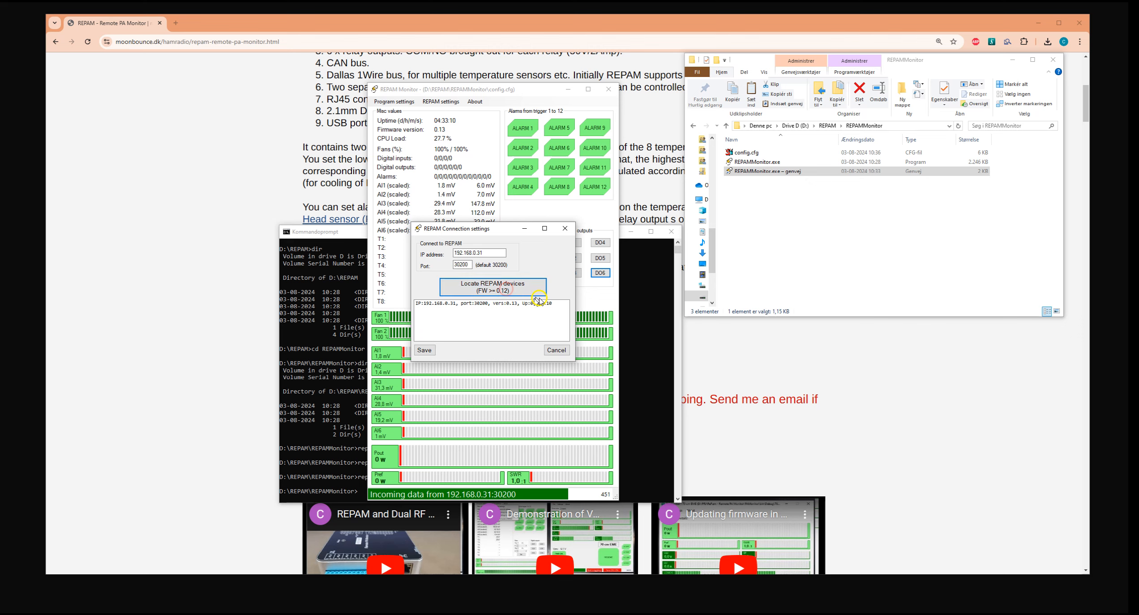
Close the REPAM connection settings without saving and exit REPAM Monitor.
left_click(556, 350)
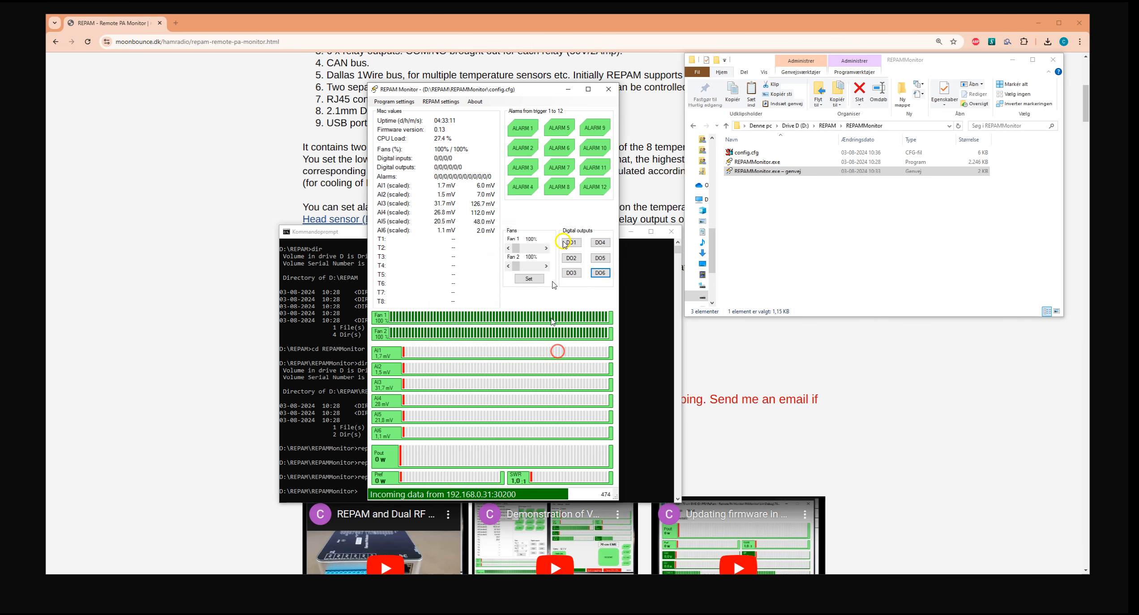
left_click(609, 89)
left_click(573, 335)
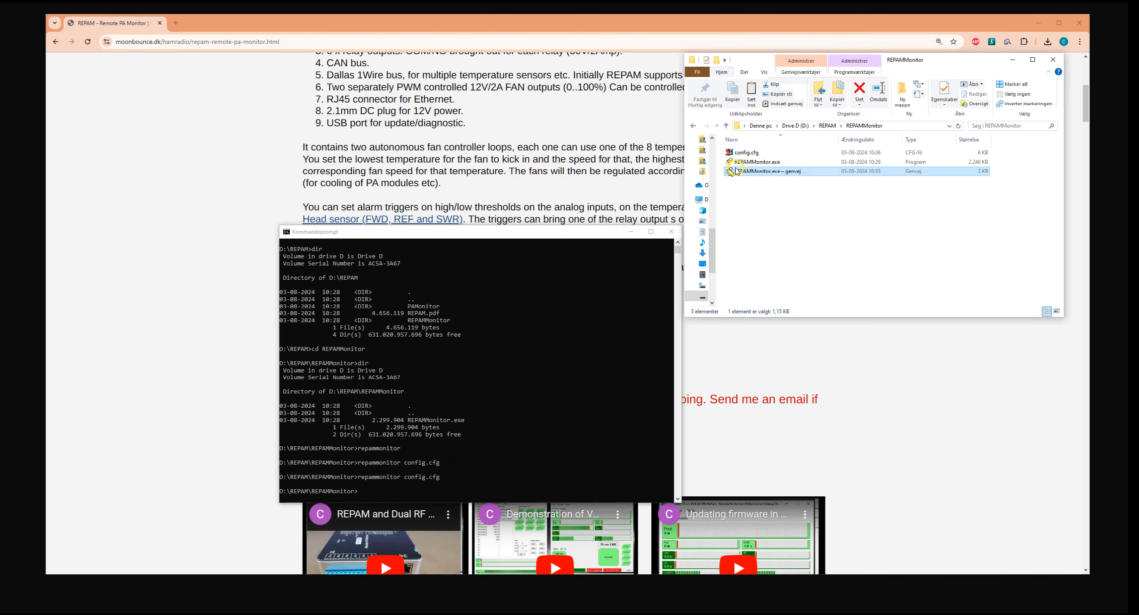
Restart REPAM Monitor through its shortcut in the REPAMMonitor folder and move its window clear of the command prompt.
key("BackSpace")
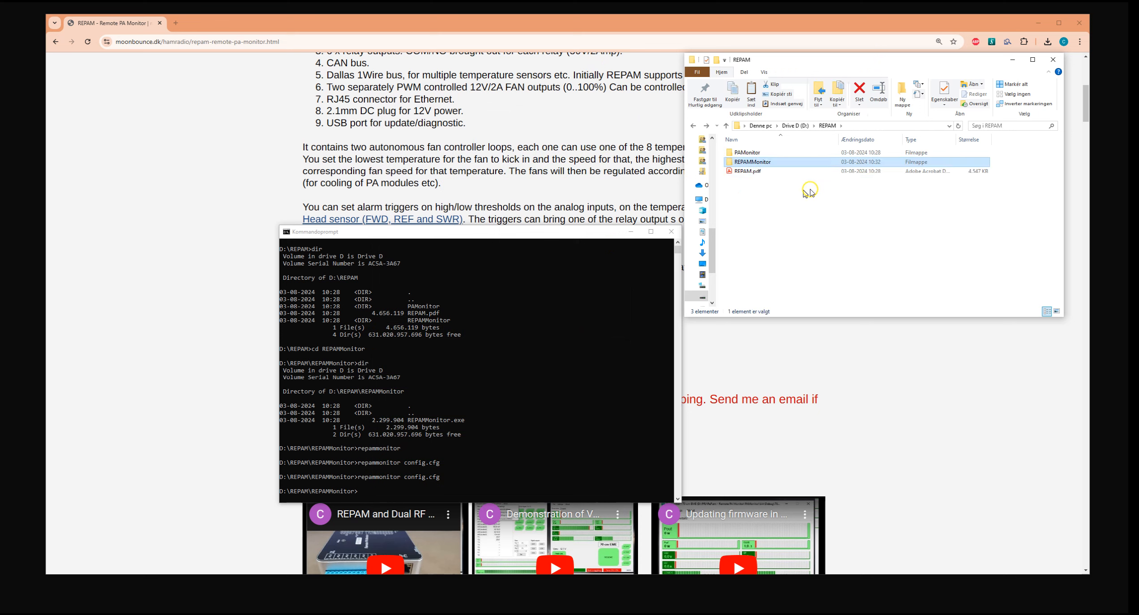
key("Return")
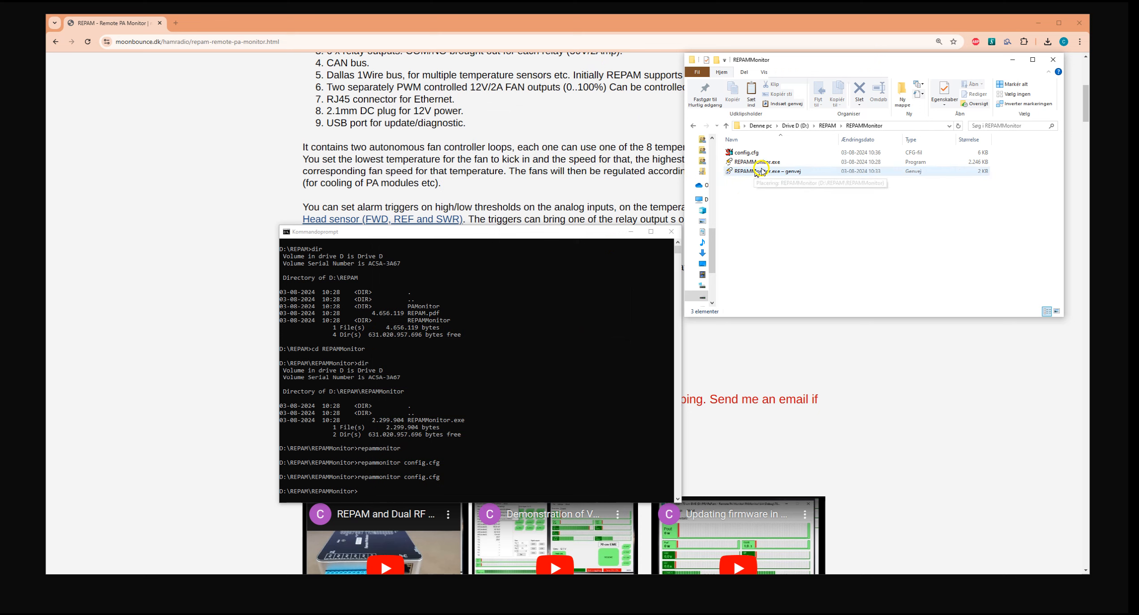
double_click(759, 172)
left_click_drag(511, 85, 180, 28)
Open the PAMonitor folder under D:\REPAM in File Explorer.
left_click(857, 199)
key("BackSpace")
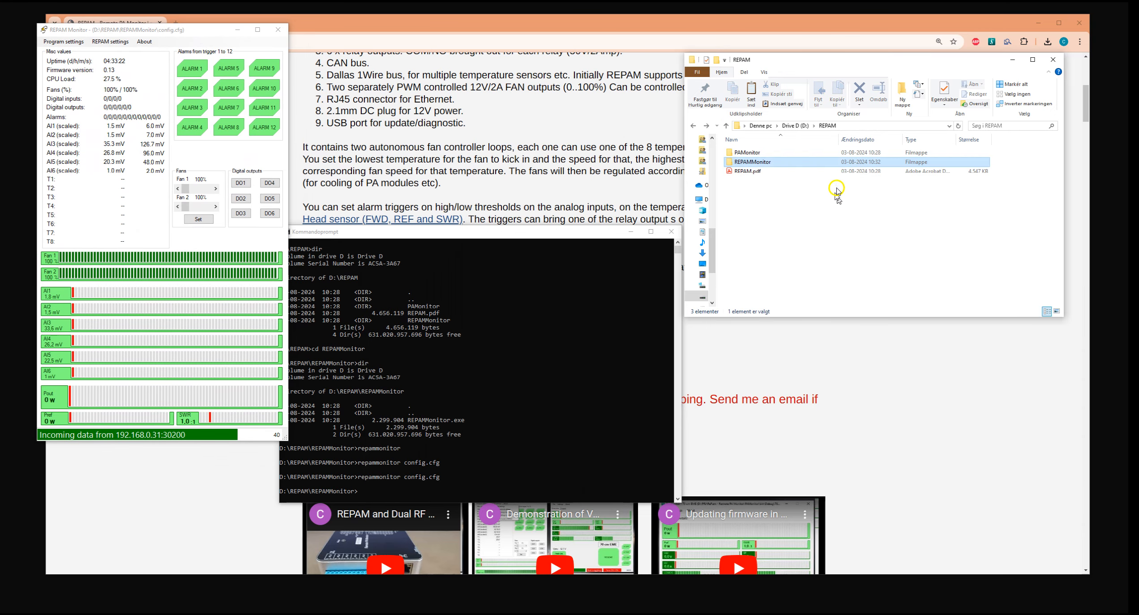
double_click(753, 152)
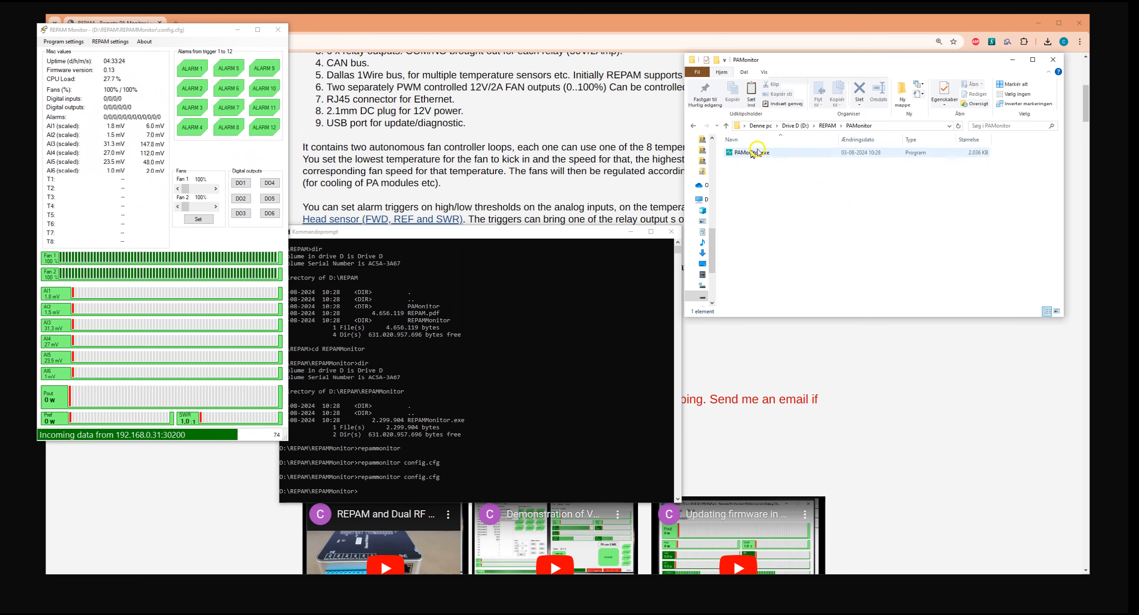
Switch the command prompt from D:\REPAM\REPAMMonitor to the D:\REPAM\PAMonitor directory.
left_click(460, 407)
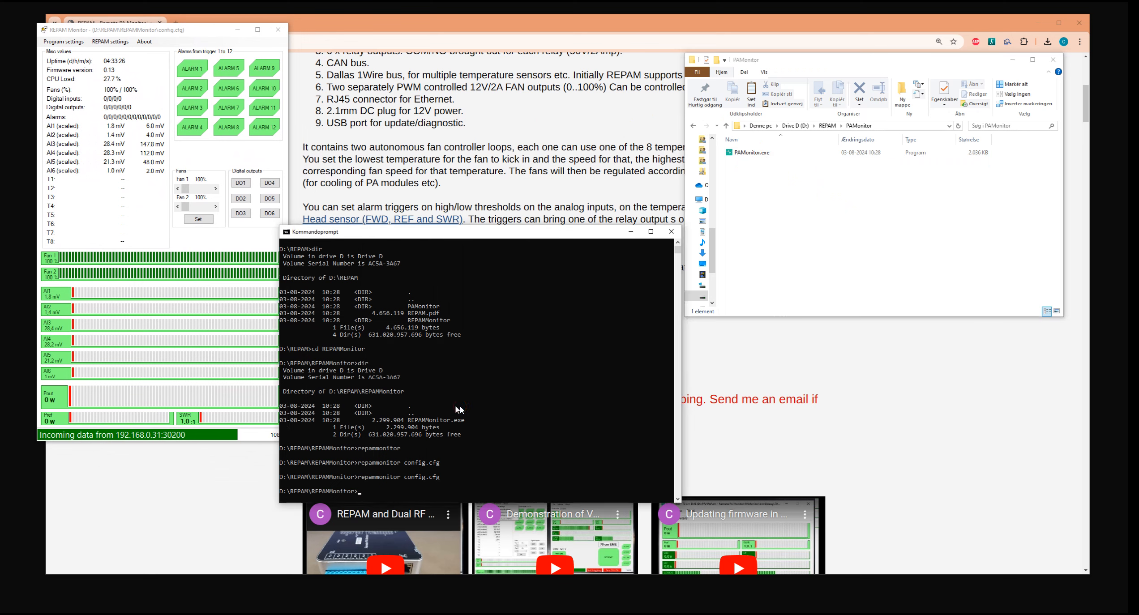
type("cd..")
key("Return")
type("cd")
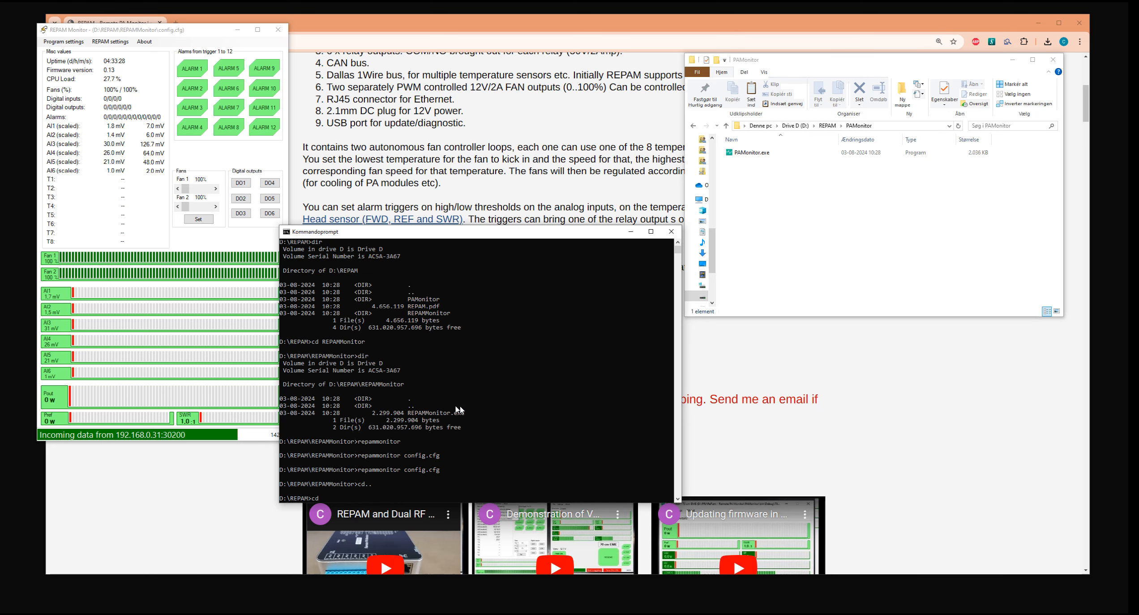
type(" pamonitor")
key("Return")
List the PAMonitor directory, start PAMonitor with the configuration file pamon70cm.cfg, and place its window over the command prompt.
type("dir")
key("Return")
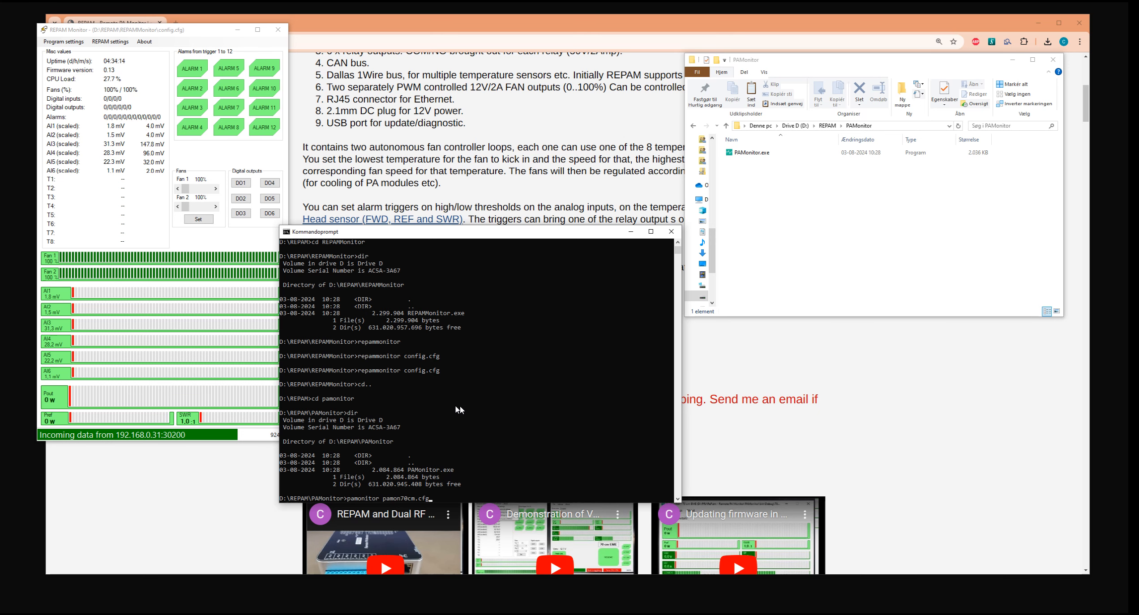
key("Return")
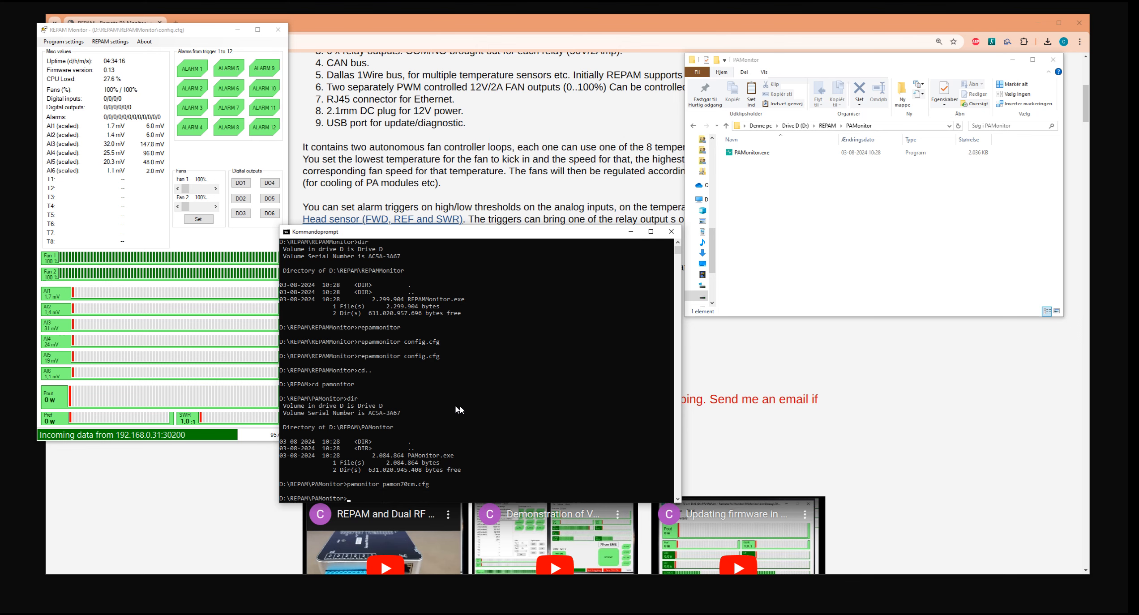
left_click_drag(147, 3, 497, 81)
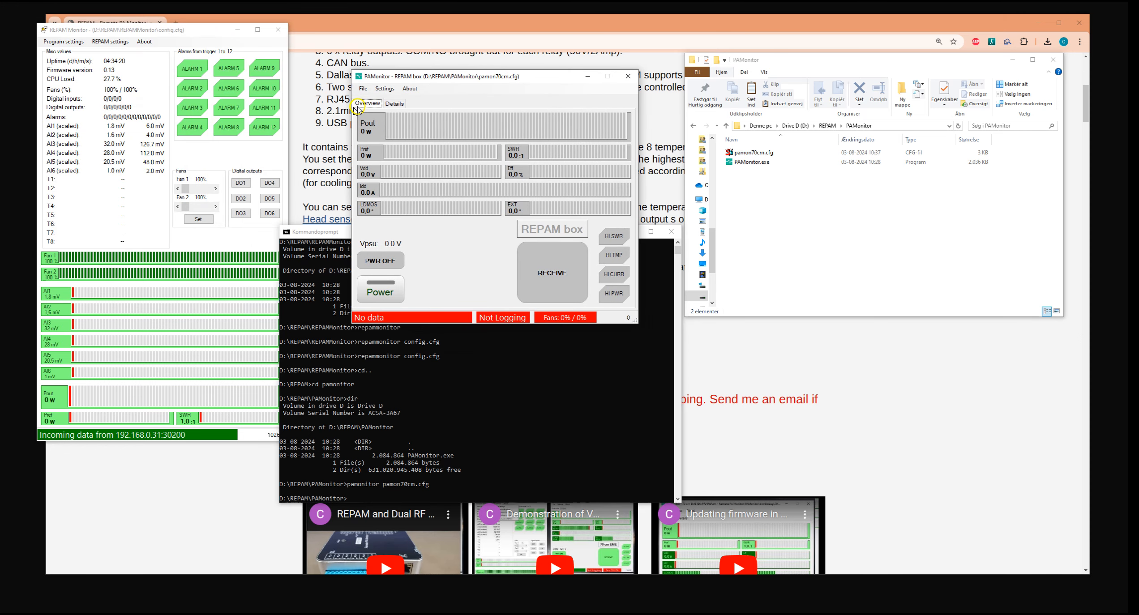
Look up the device address in REPAM Monitor's connection settings and save 192.168.0.31 as PAMonitor's REPAM IP address.
left_click(53, 41)
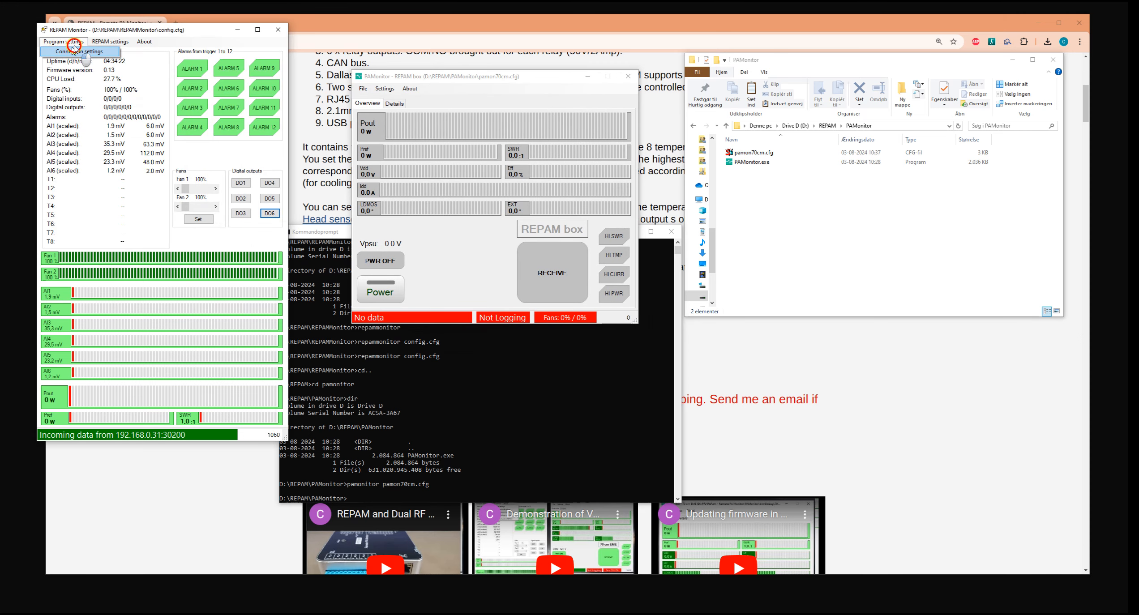
left_click(73, 51)
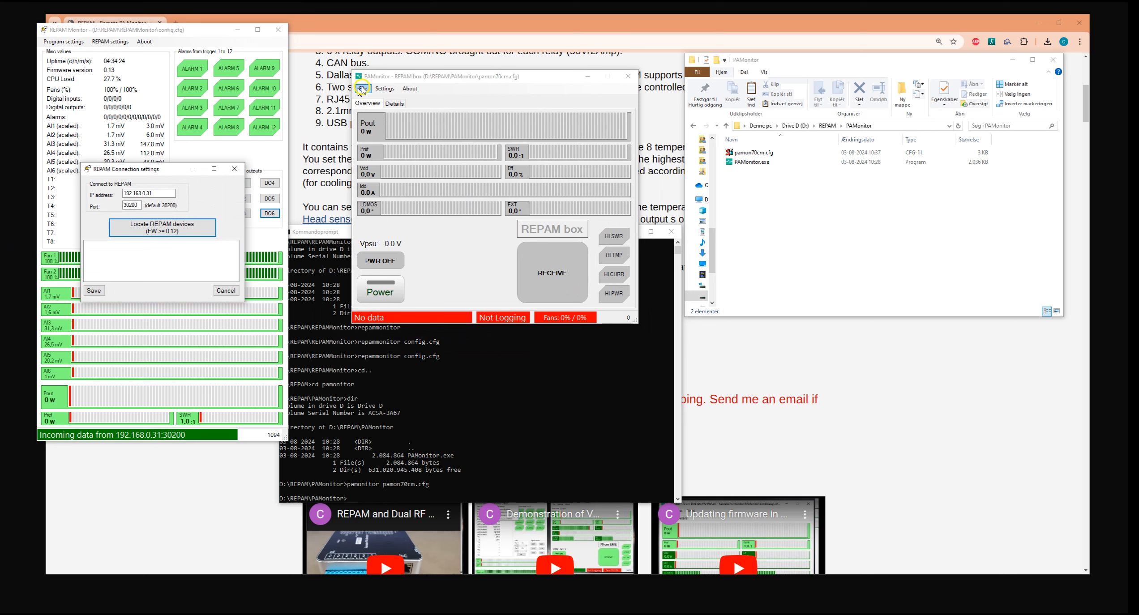
left_click(385, 88)
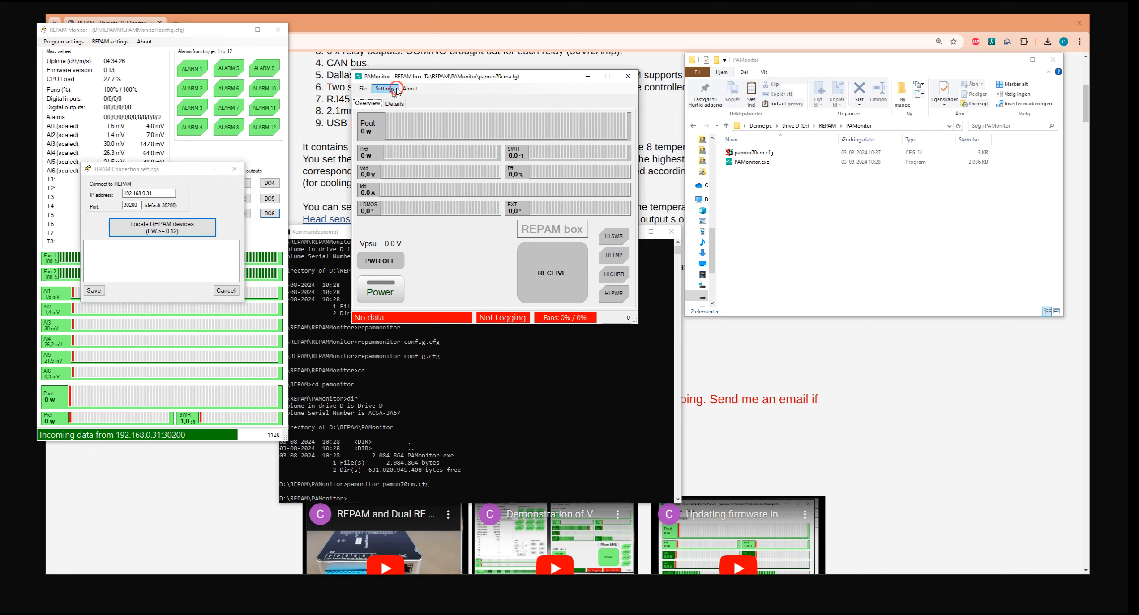
left_click(399, 94)
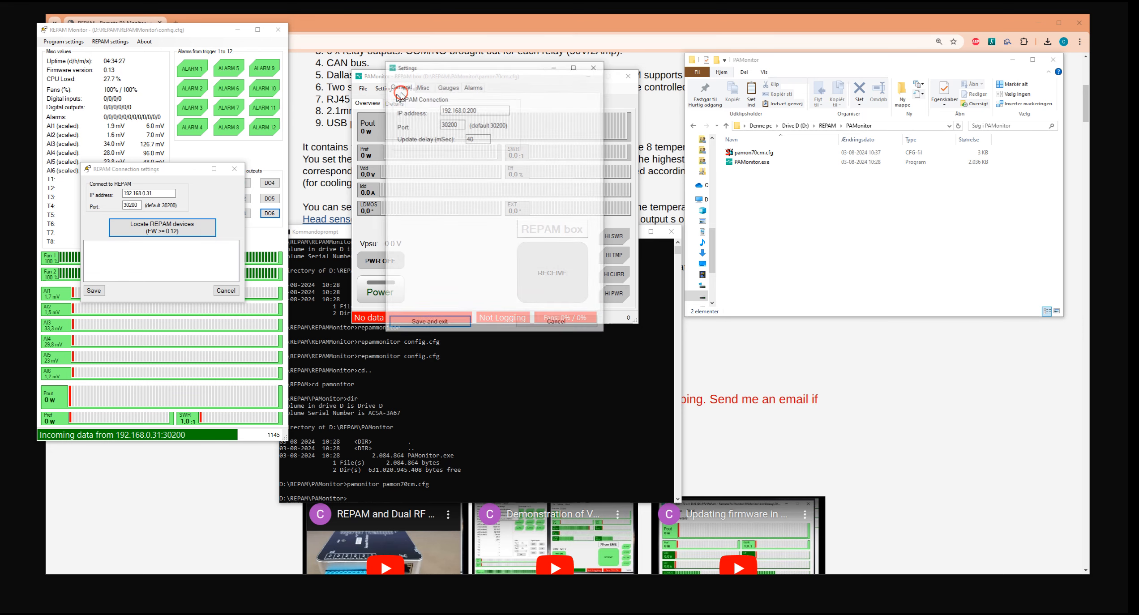
double_click(471, 109)
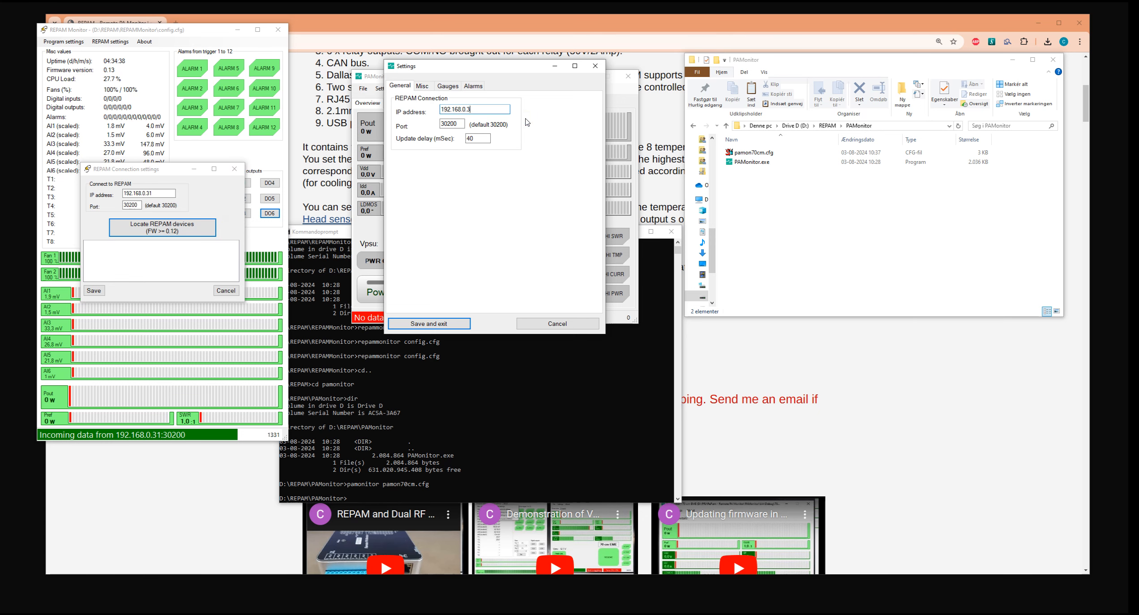
left_click(461, 321)
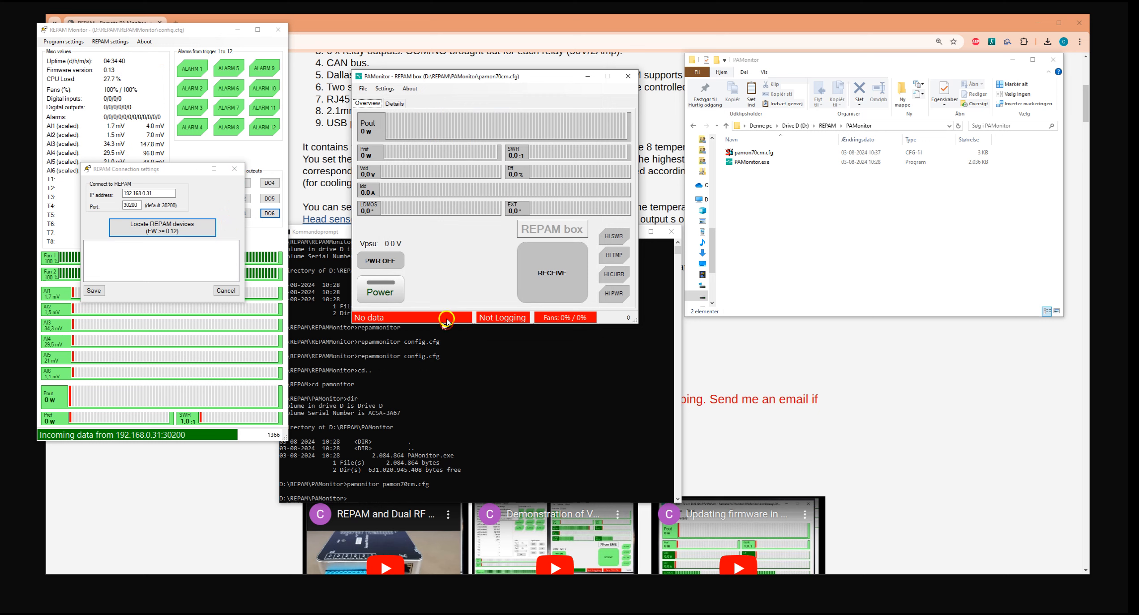
Examine PAMonitor's detail readings and overview gauges, closing REPAM Monitor's connection settings without saving.
left_click(471, 75)
left_click_drag(471, 75, 499, 111)
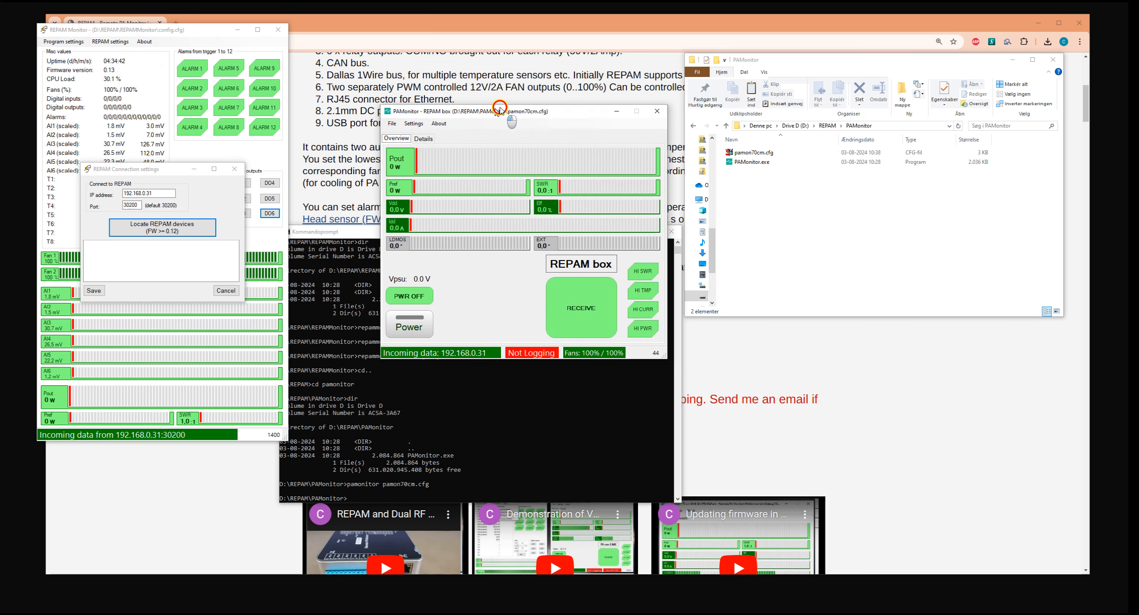
left_click(427, 143)
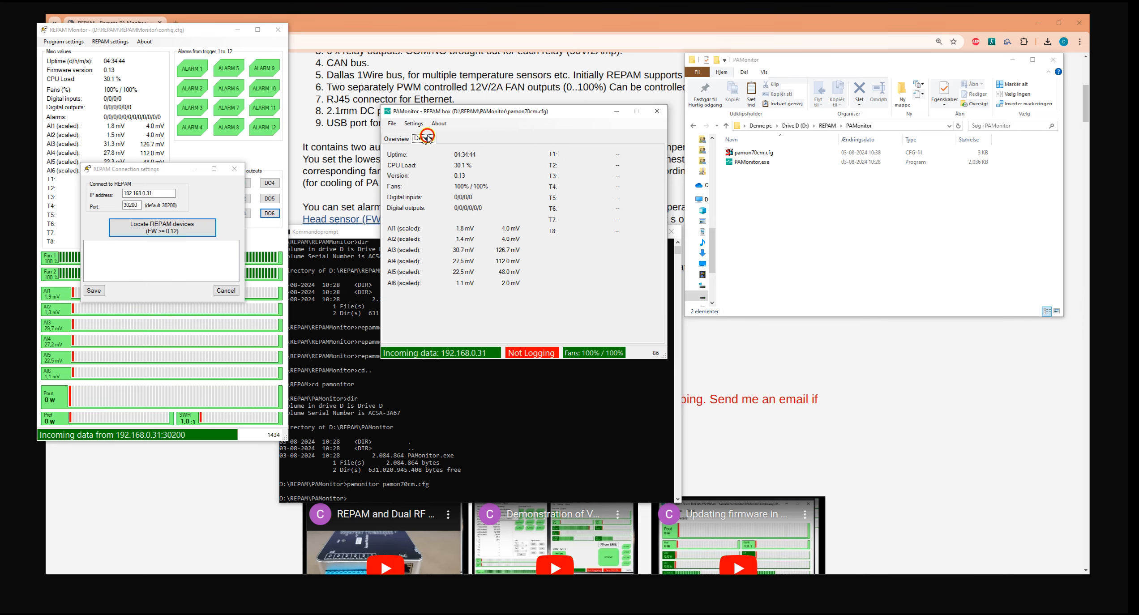
left_click(227, 290)
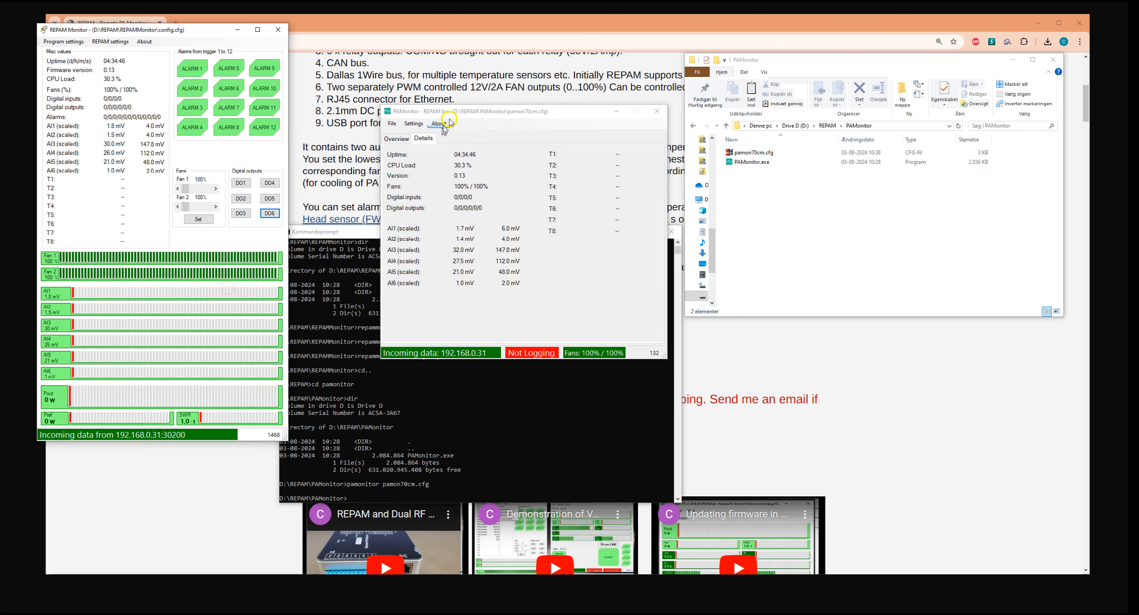
left_click_drag(482, 112, 502, 64)
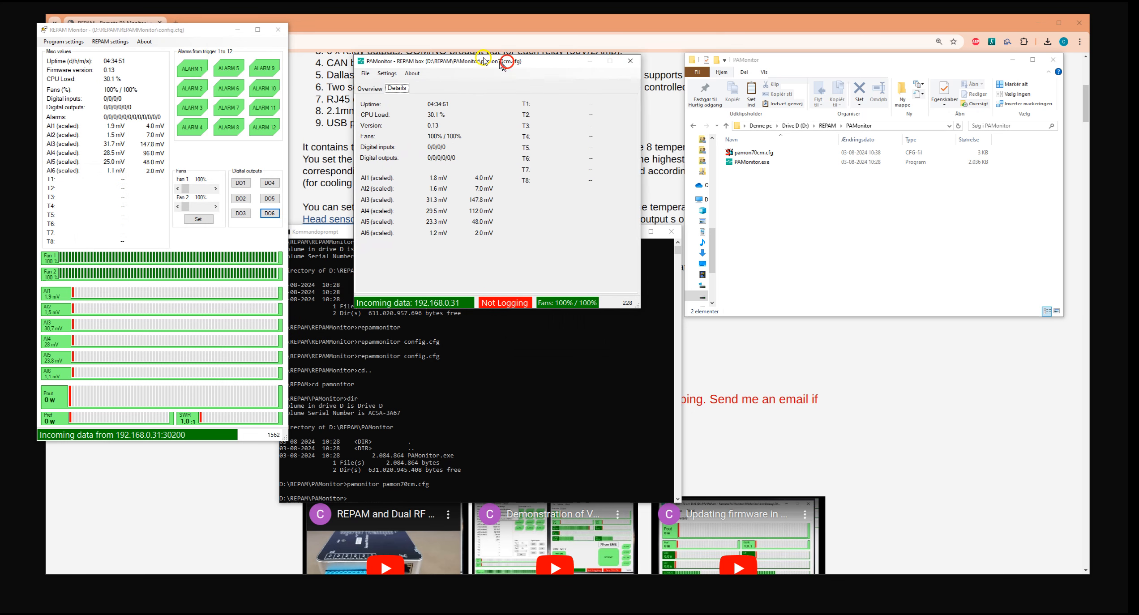
left_click(370, 88)
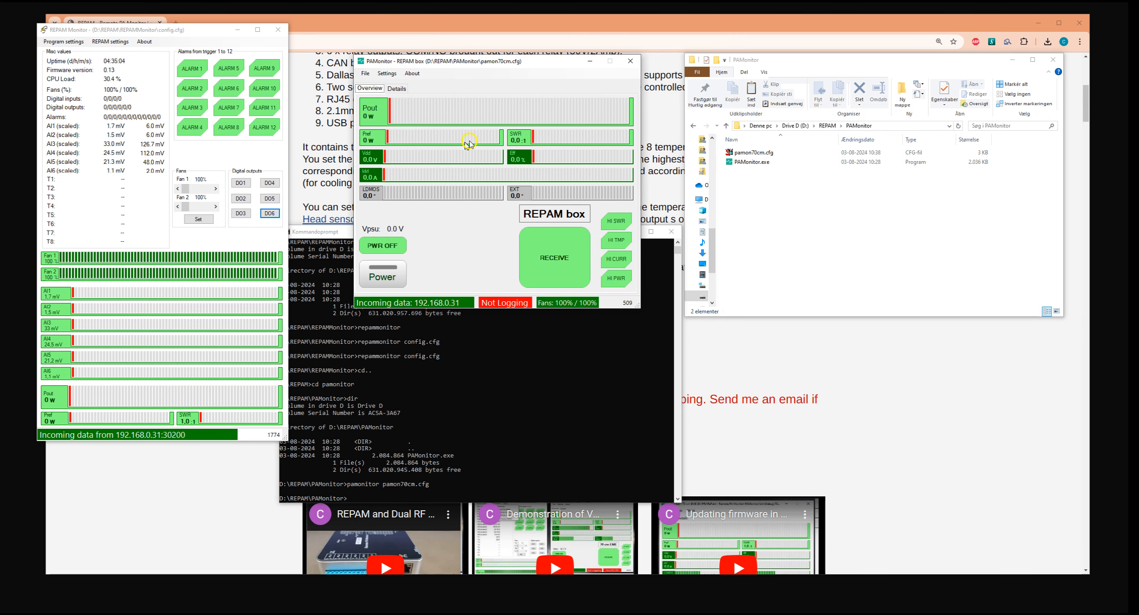
left_click_drag(519, 61, 515, 64)
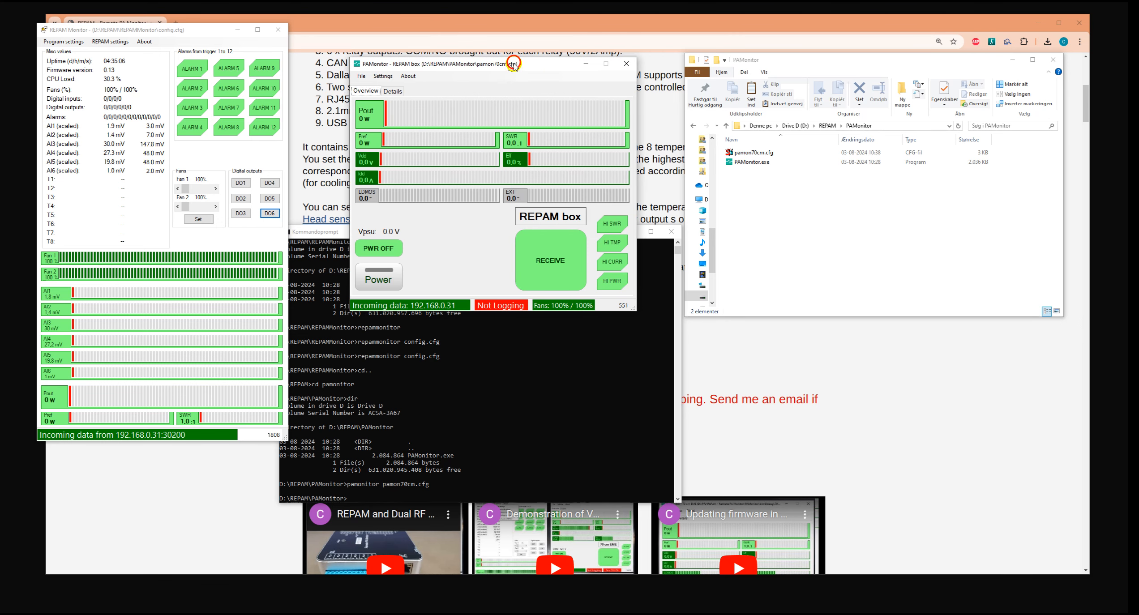
Exit both PAMonitor and REPAM Monitor, and move the command prompt window higher on the desktop.
left_click(628, 64)
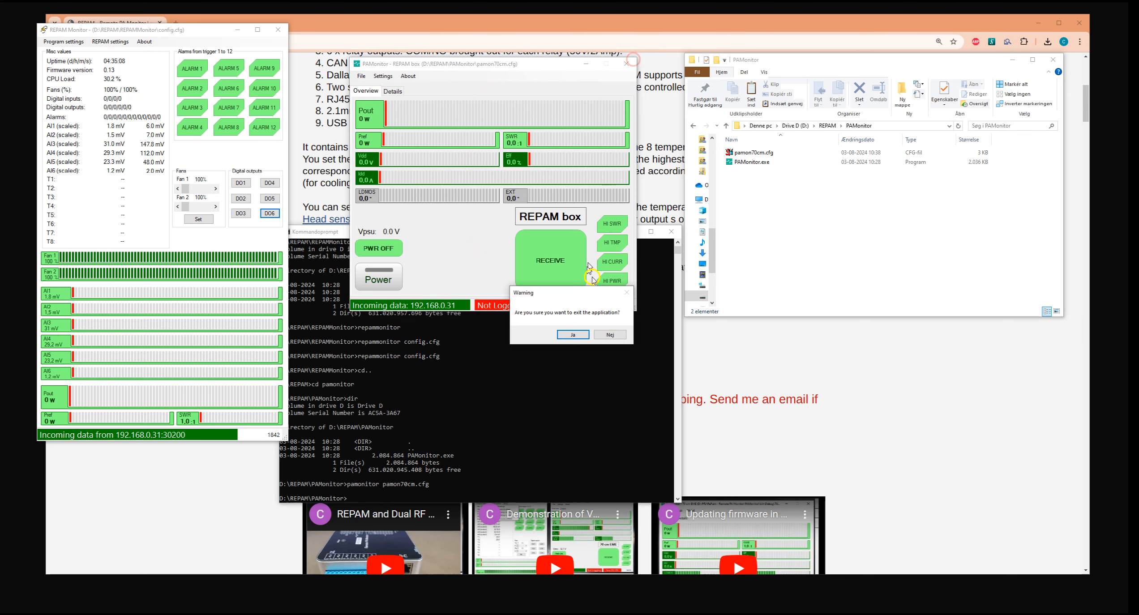
left_click(565, 331)
left_click(278, 30)
left_click(583, 331)
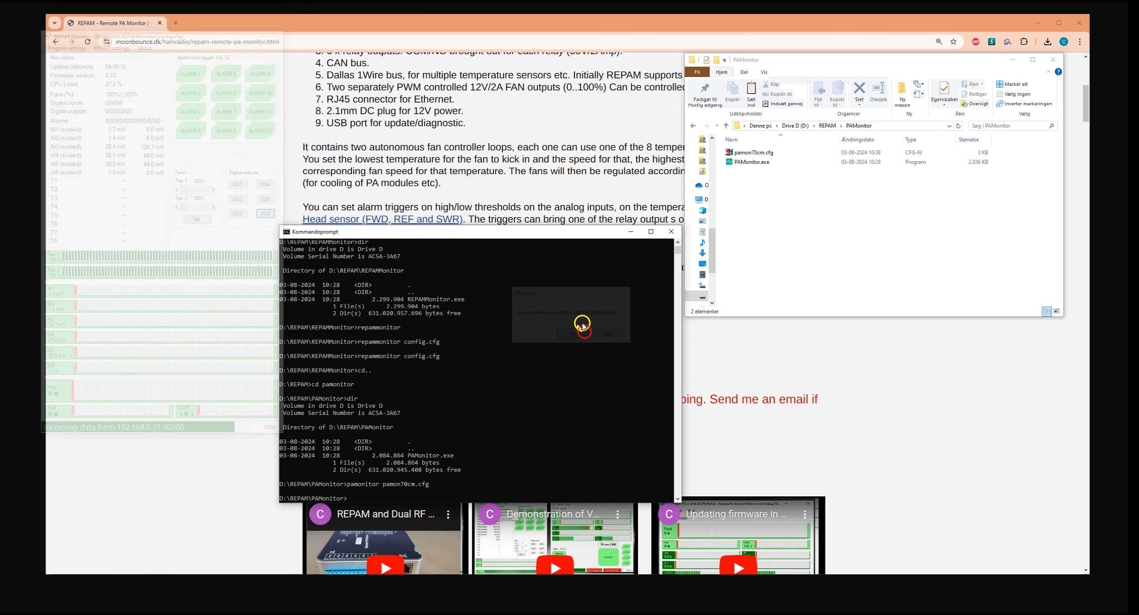
left_click_drag(542, 230, 529, 154)
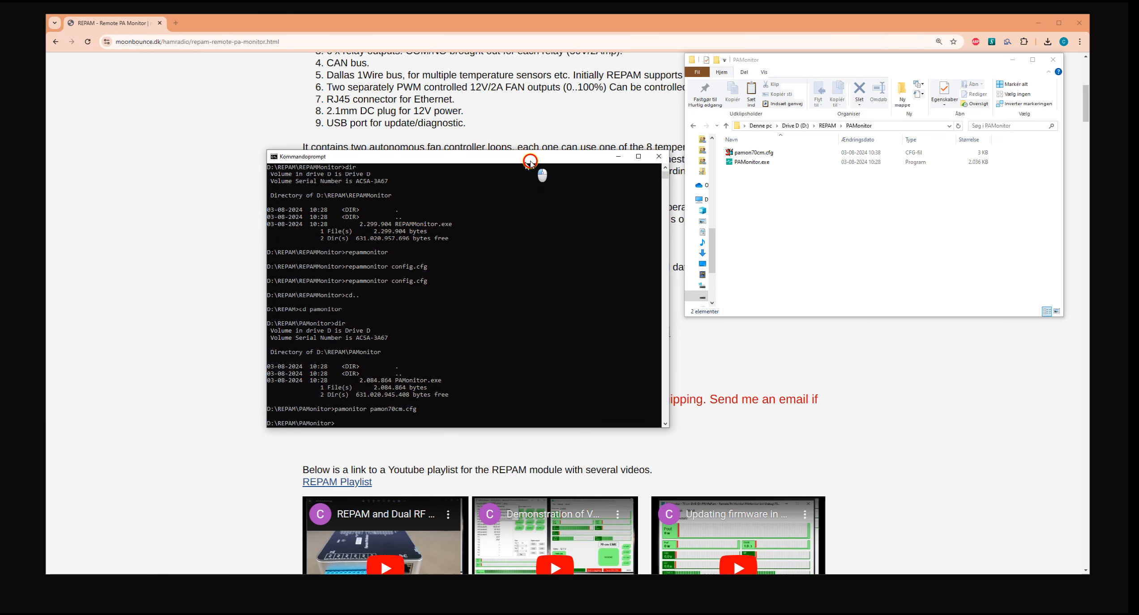
Open pamon70cm.cfg in the text editor and examine its saved settings, highlighting the REPAMIPAddr line.
left_click(825, 213)
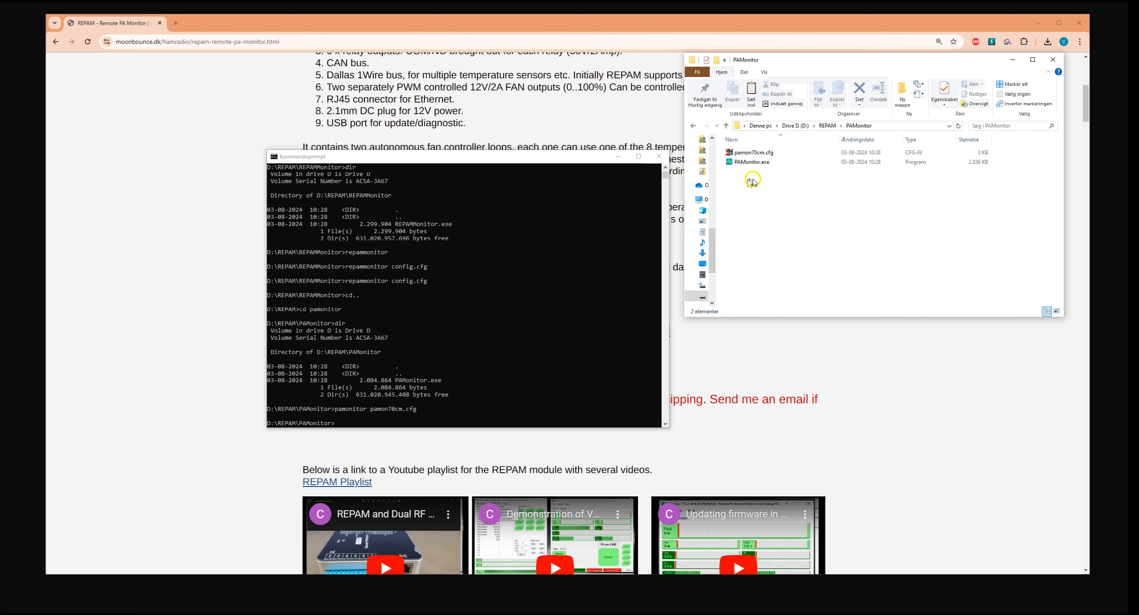
left_click(755, 152)
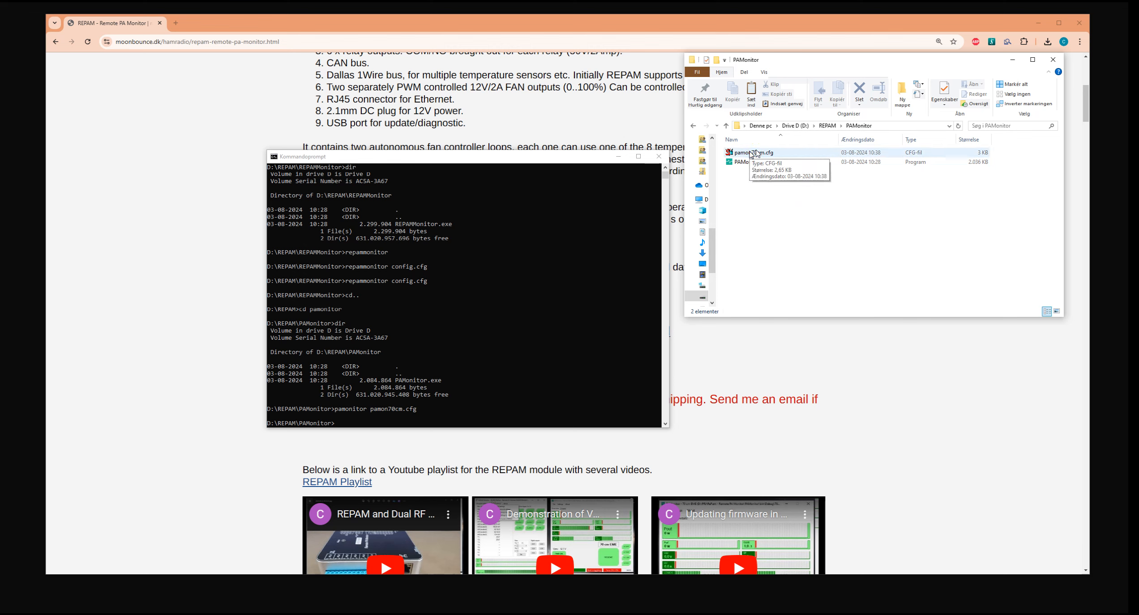
left_click(755, 152)
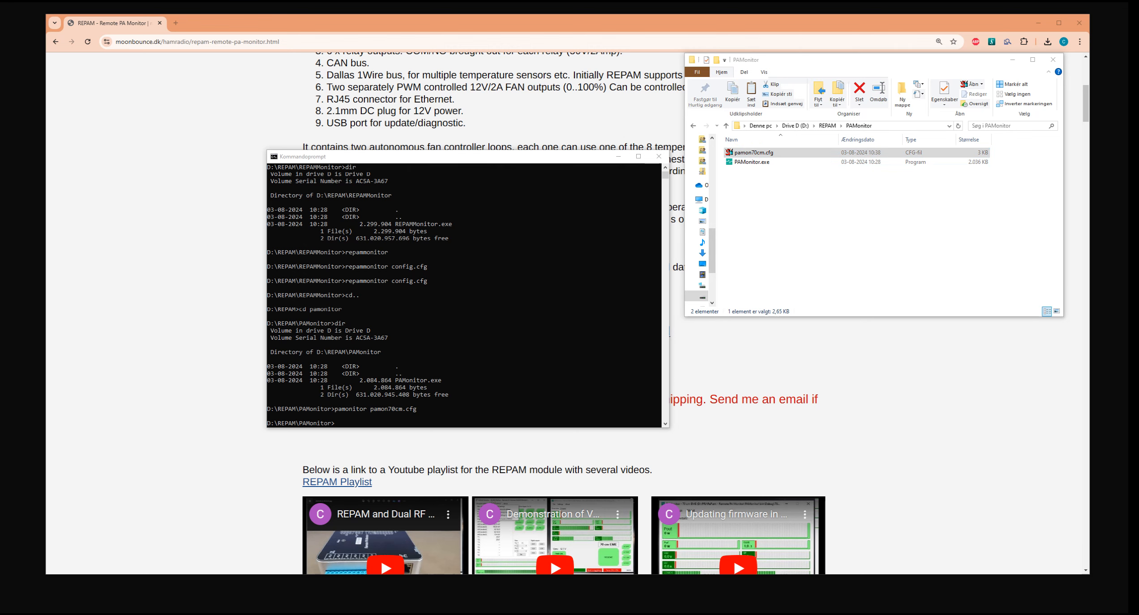
left_click_drag(0, 85, 561, 47)
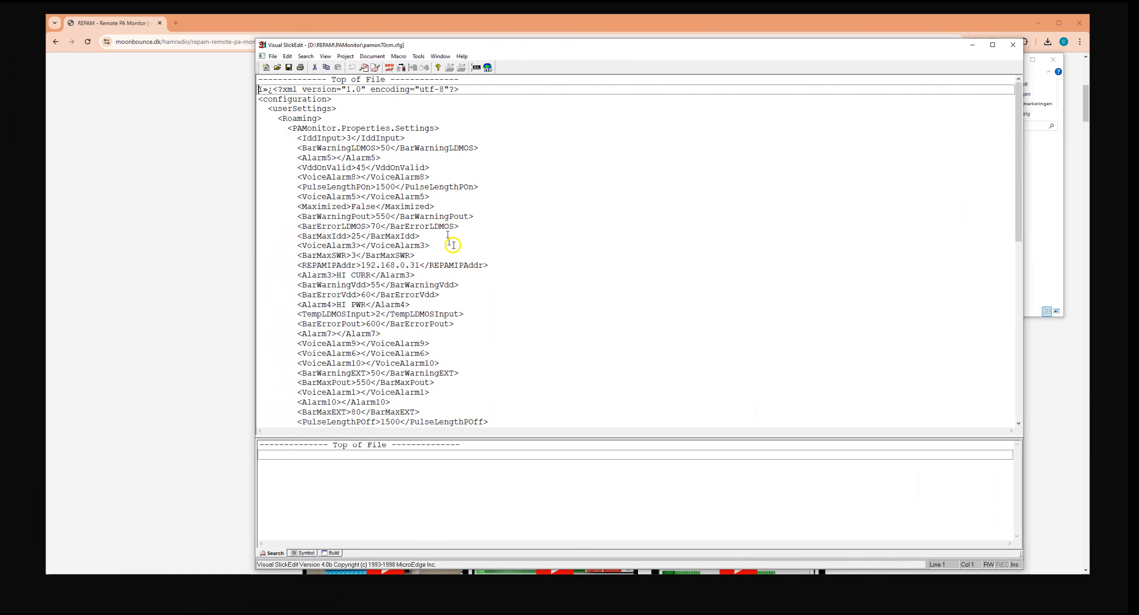
scroll(403, 235, "down", 4)
scroll(402, 234, "down", 11)
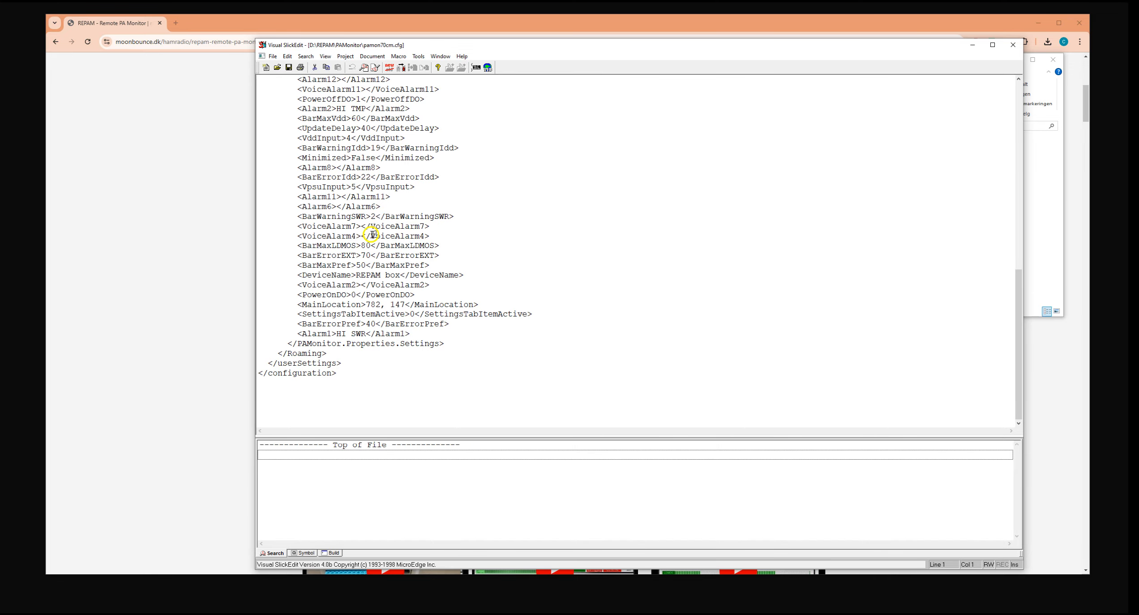
scroll(400, 275, "up", 4)
scroll(400, 275, "up", 11)
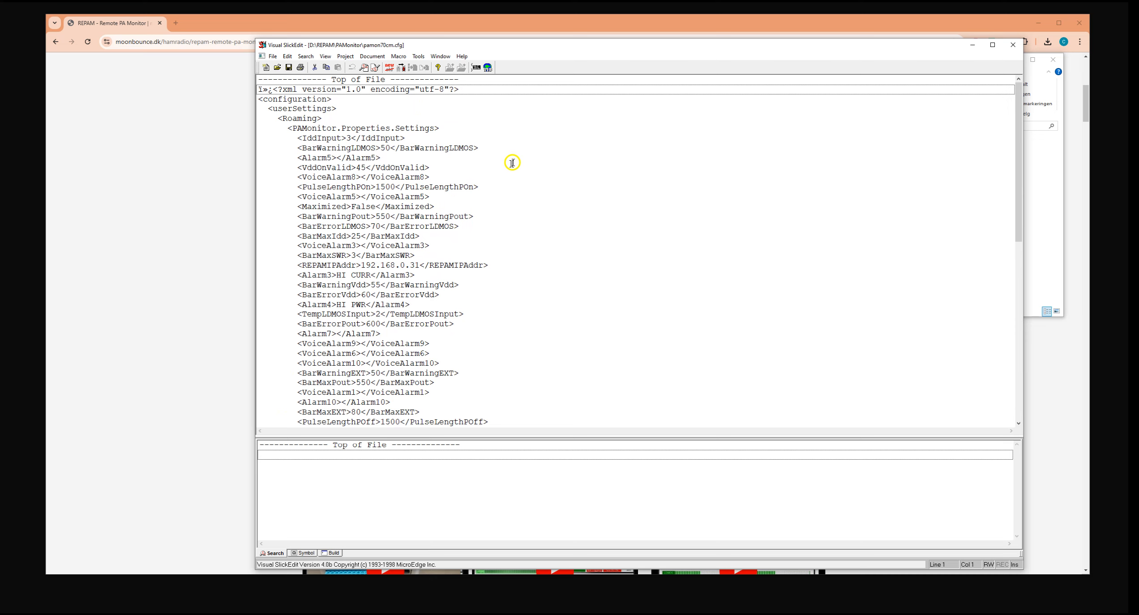
scroll(465, 209, "down", 3)
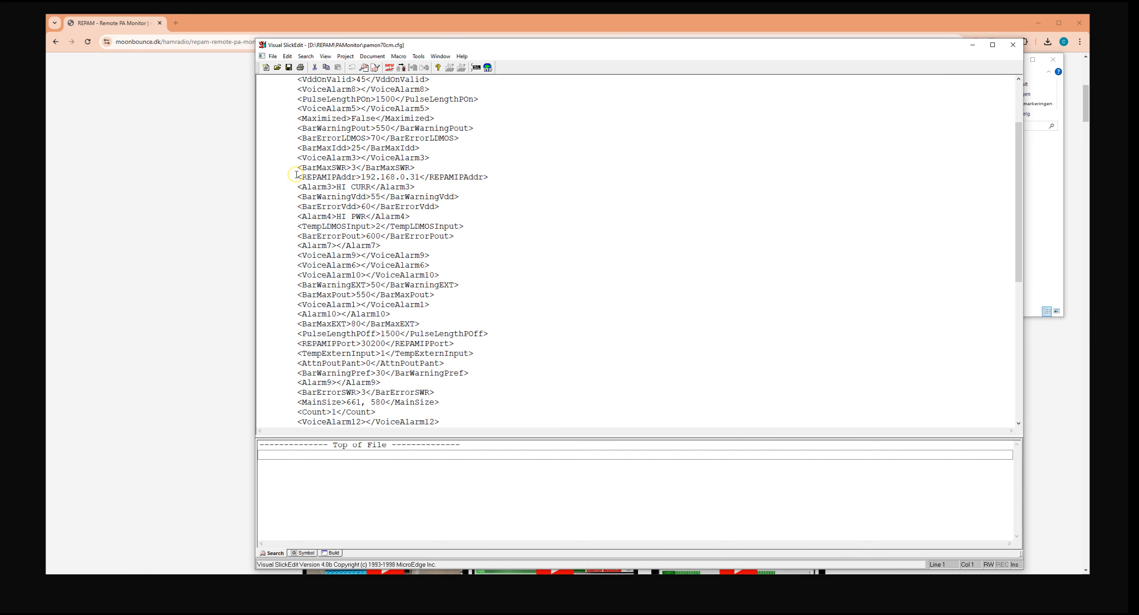
left_click_drag(297, 177, 524, 175)
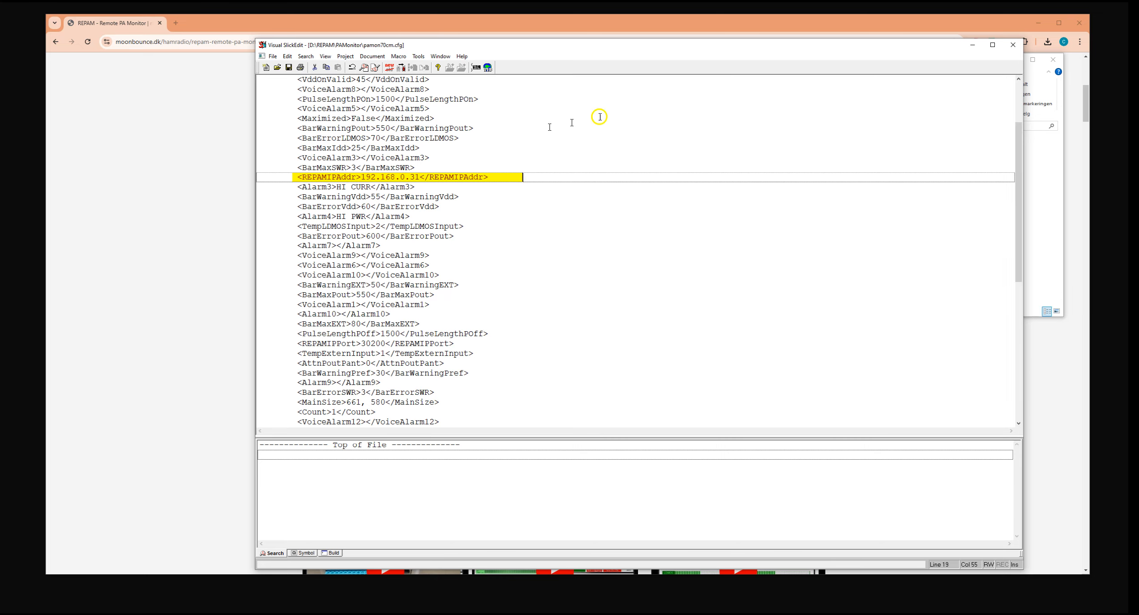
Close pamon70cm.cfg and open config.cfg from the REPAMMonitor folder in the text editor.
left_click(1024, 46)
left_click(830, 204)
key("BackSpace")
double_click(781, 162)
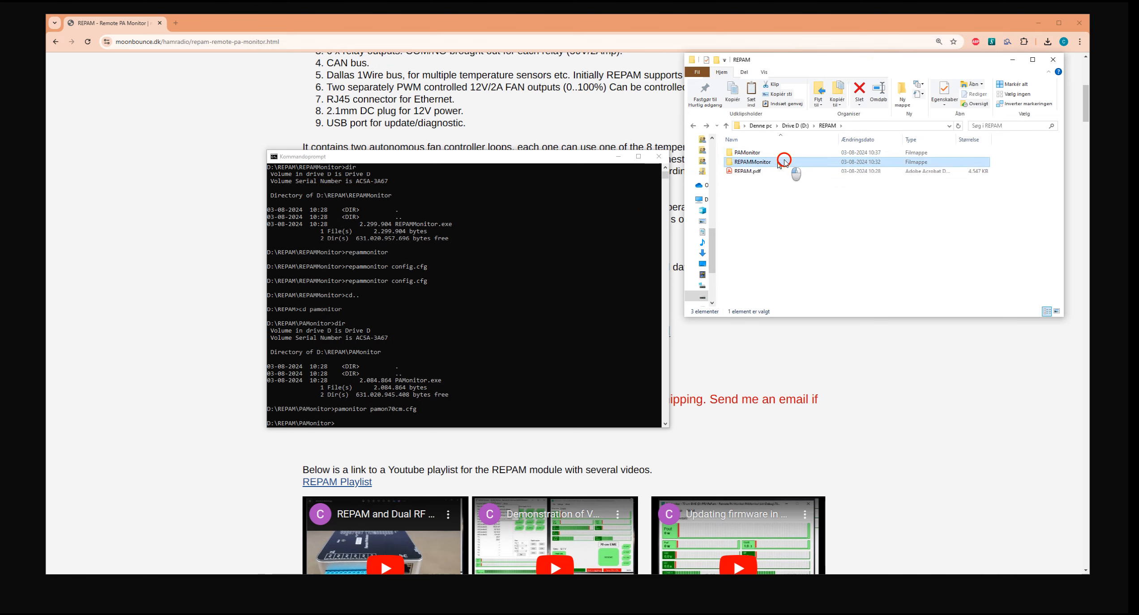
double_click(750, 152)
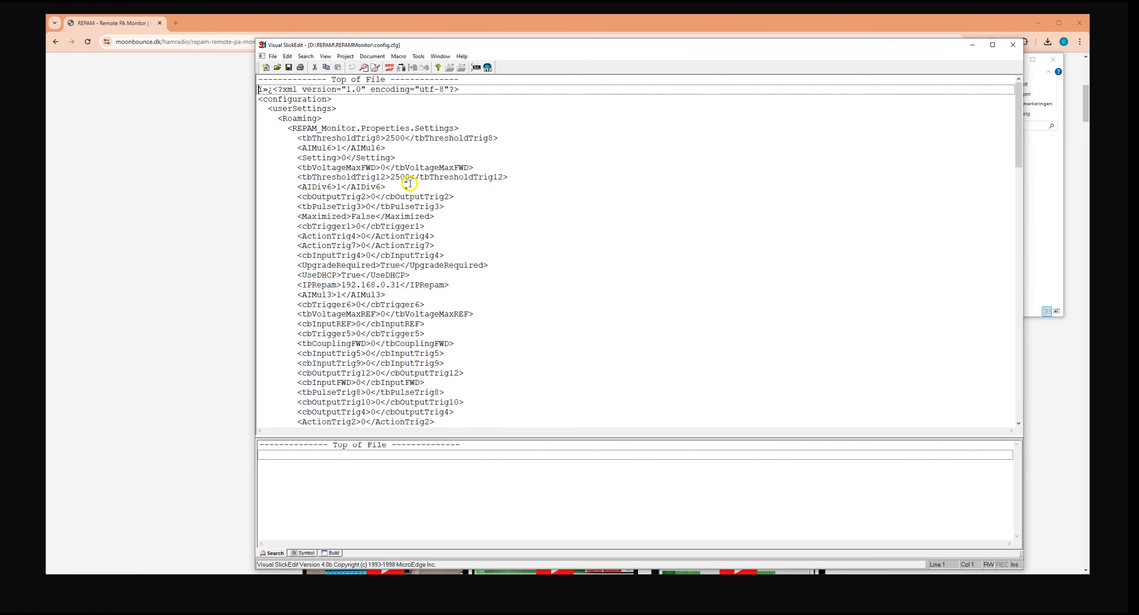
Examine the saved settings in config.cfg, highlight the IPRepam line, and close the text editor.
scroll(421, 188, "down", 5)
scroll(421, 188, "down", 20)
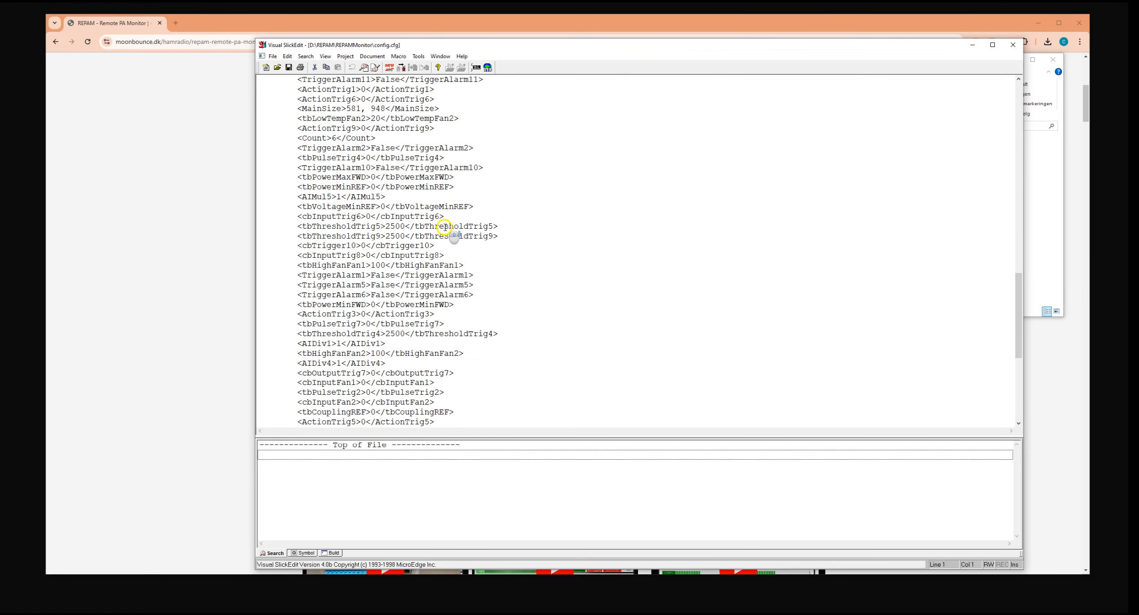
scroll(443, 226, "up", 12)
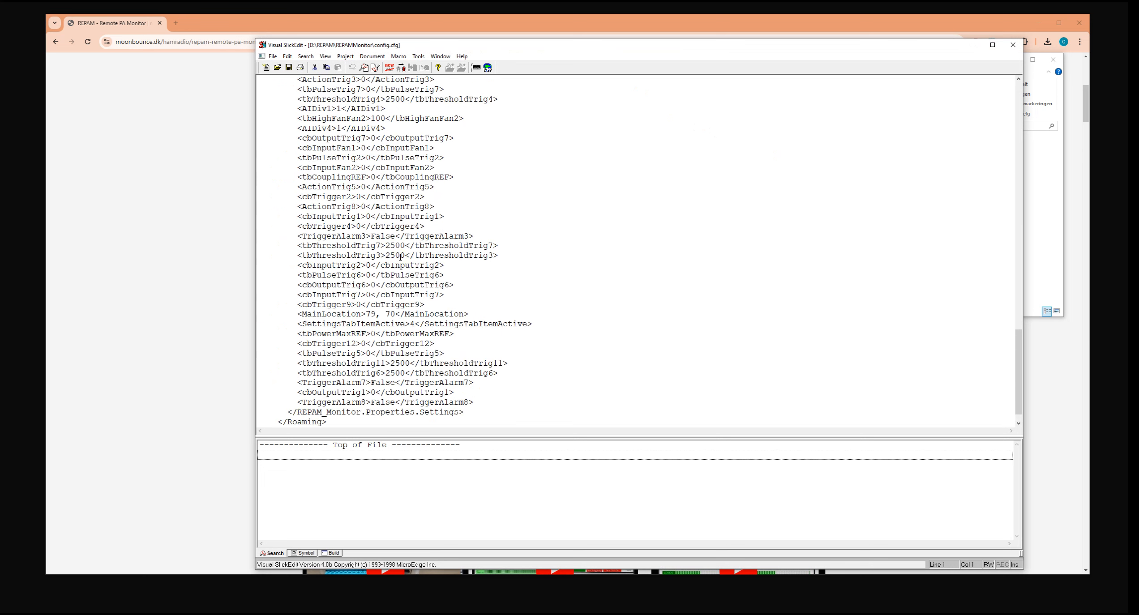
scroll(401, 257, "up", 5)
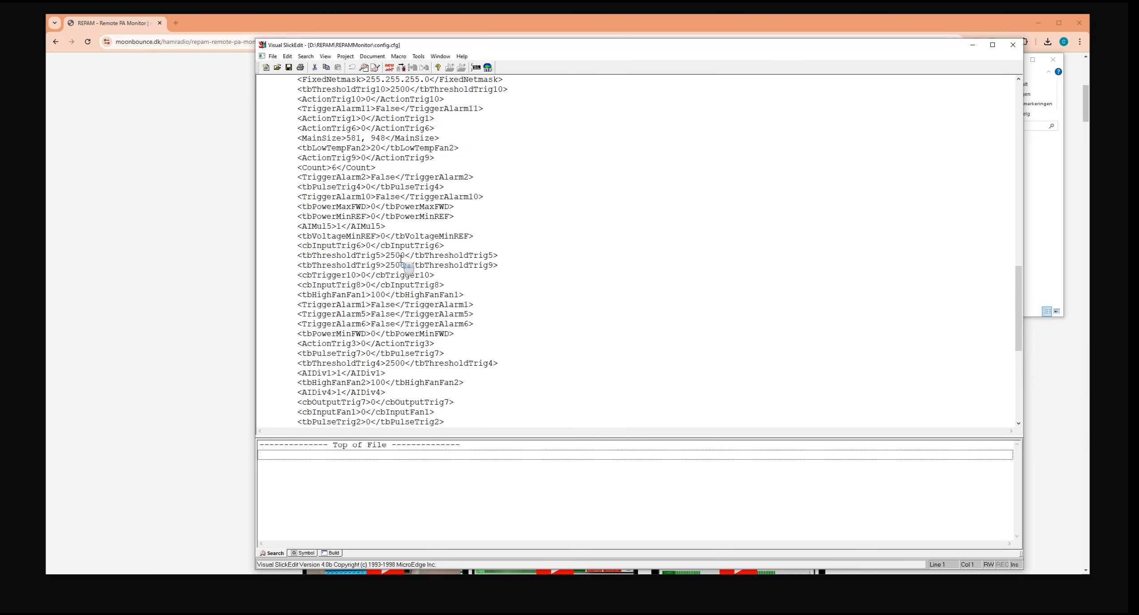
scroll(400, 259, "up", 2)
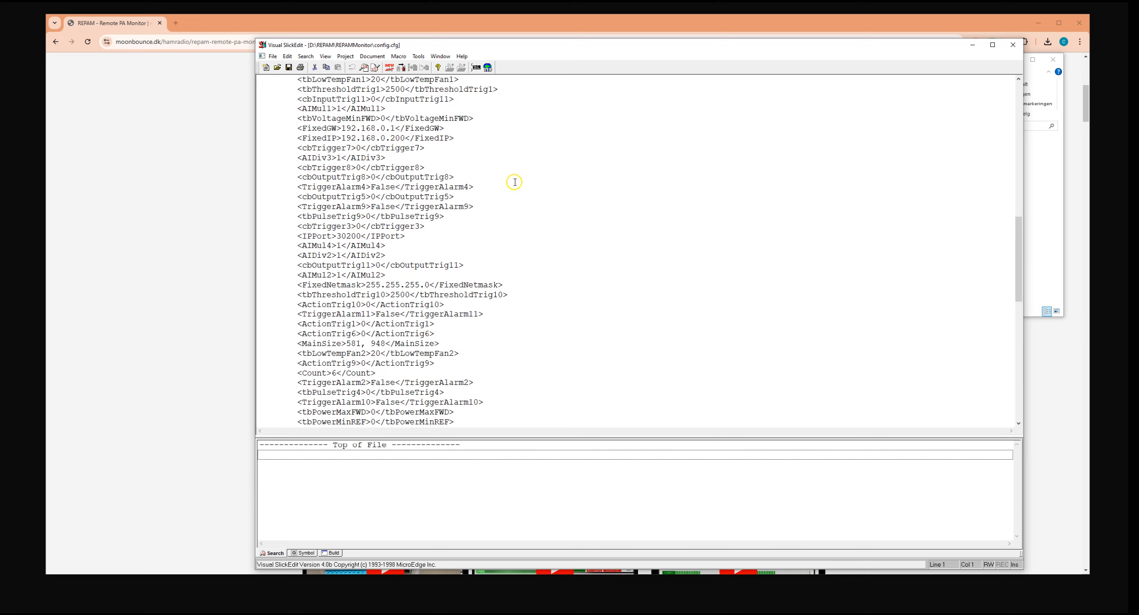
scroll(511, 173, "up", 2)
scroll(509, 179, "up", 10)
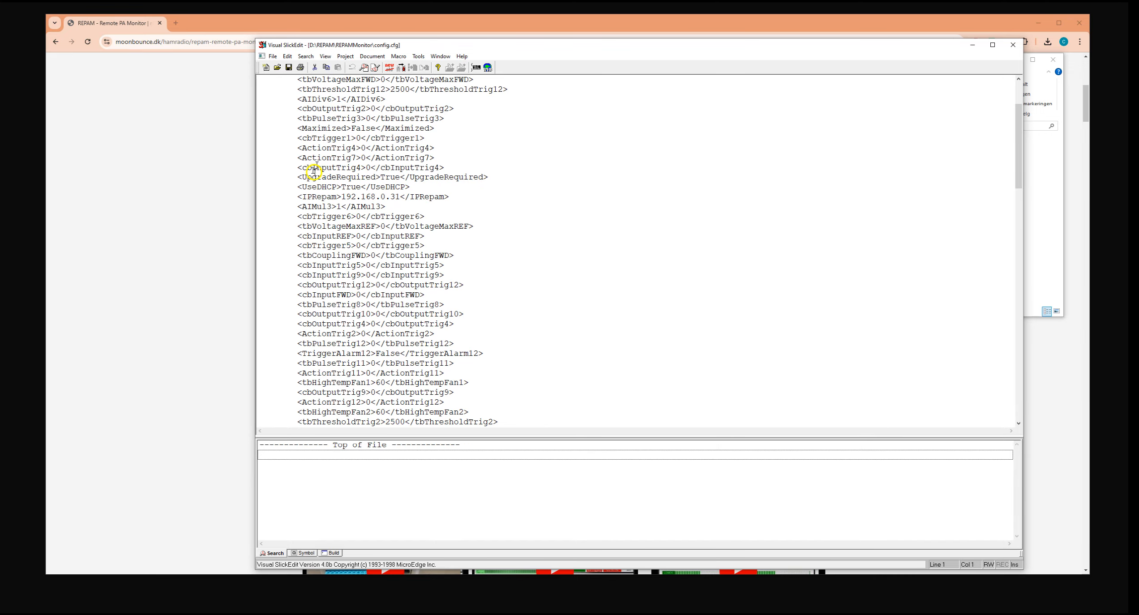
left_click_drag(298, 197, 468, 200)
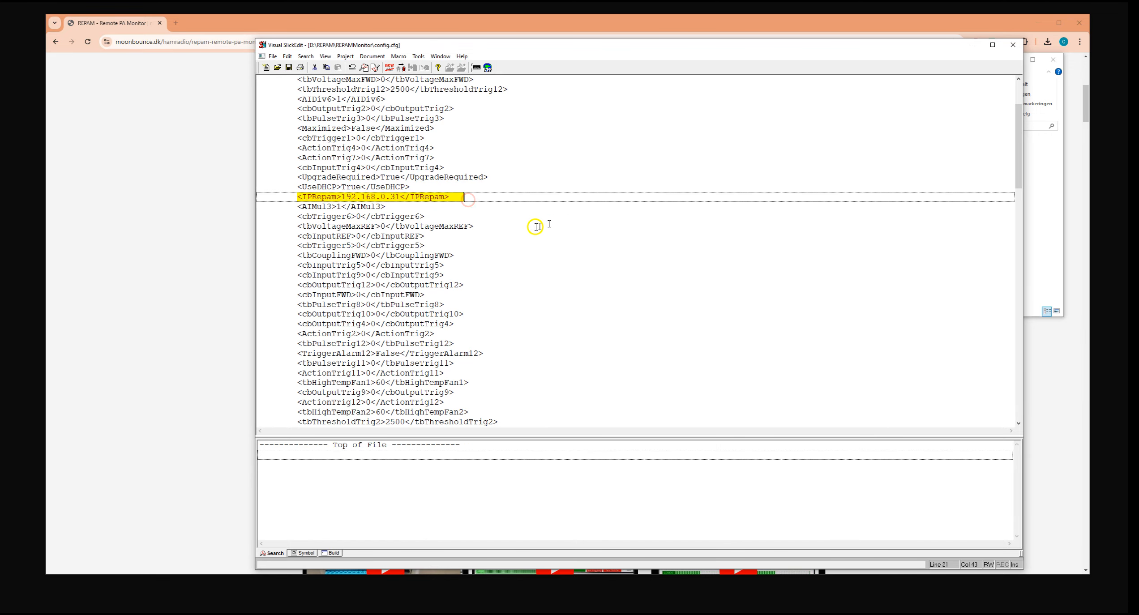
scroll(535, 231, "up", 3)
left_click(491, 226)
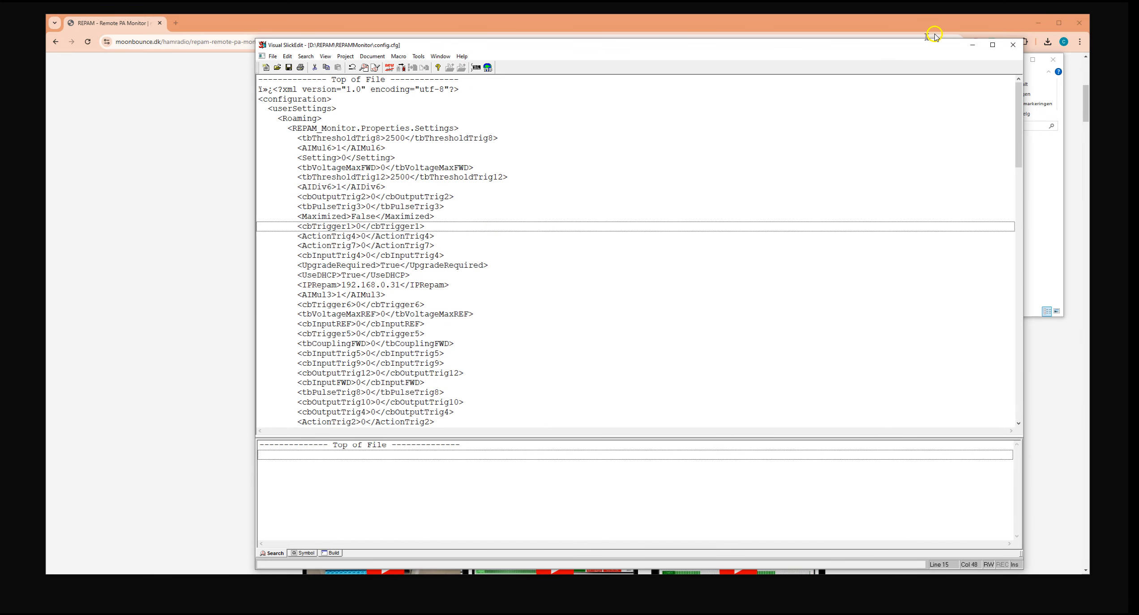
left_click(1013, 44)
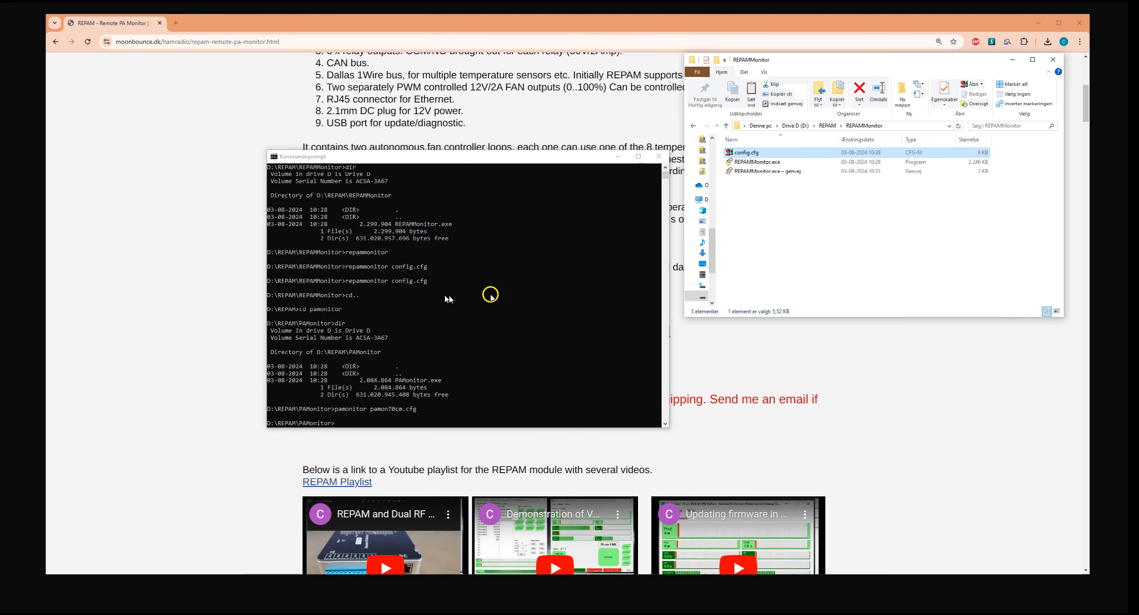
Return to the REPAM folder on drive D and move the file window so it partly overlaps the command prompt.
left_click(811, 223)
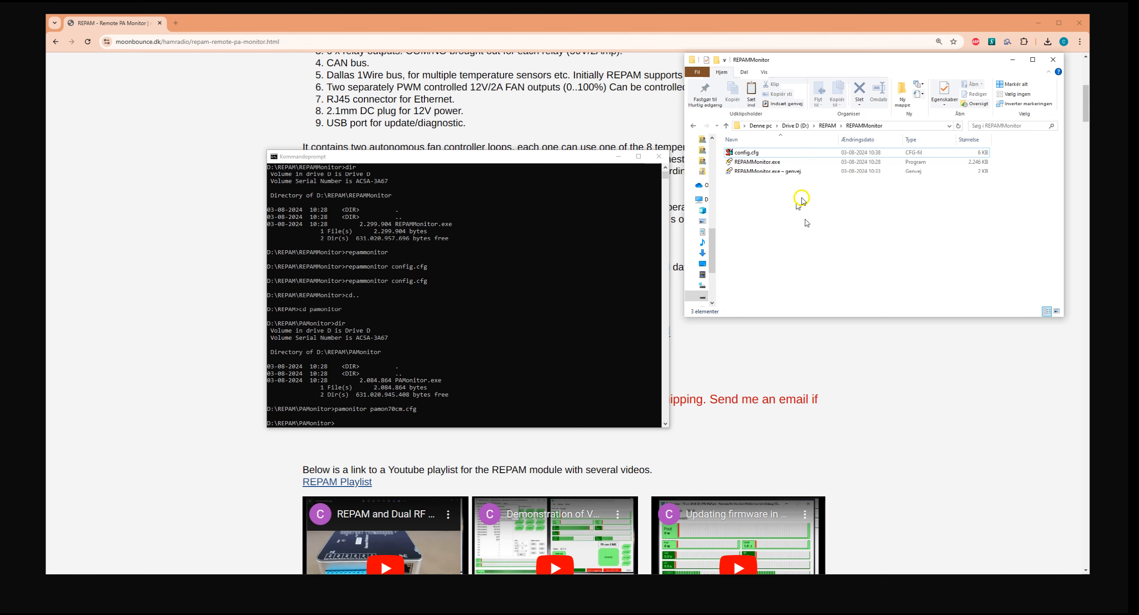
key("alt+Left")
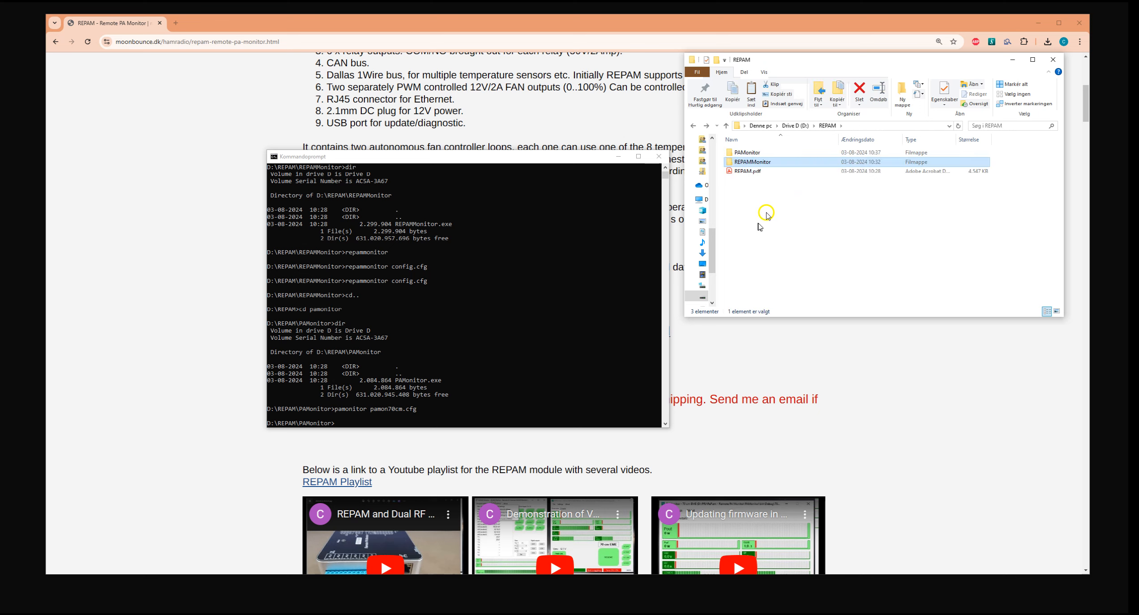
left_click_drag(807, 63, 688, 112)
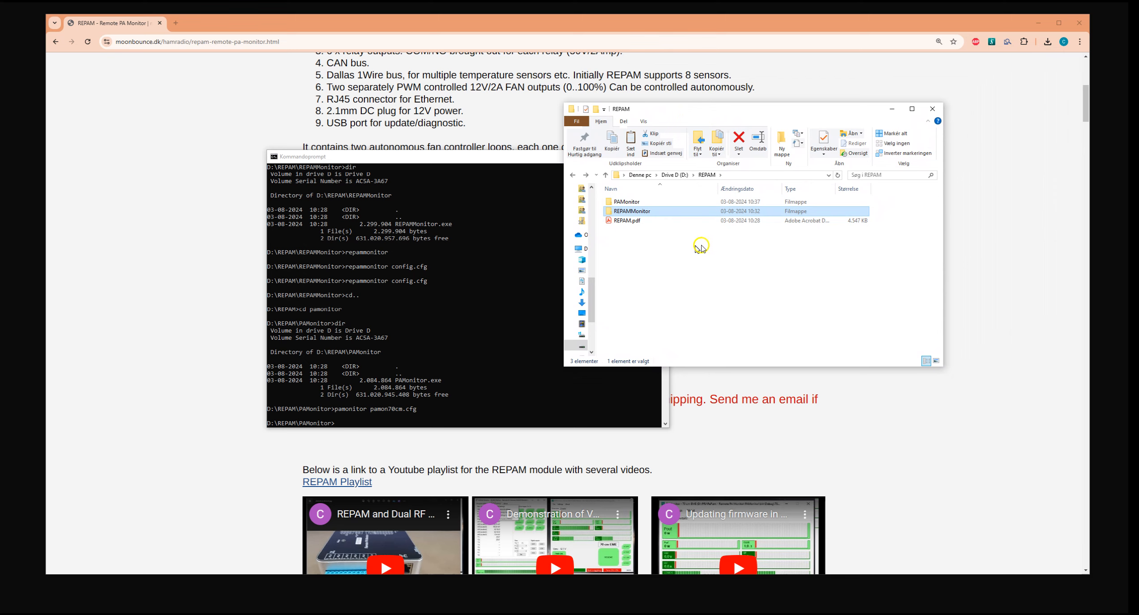
Inspect the contents of the PAMonitor folder and of the REPAMMonitor folder, leaving REPAMMonitor open.
double_click(645, 203)
left_click(658, 248)
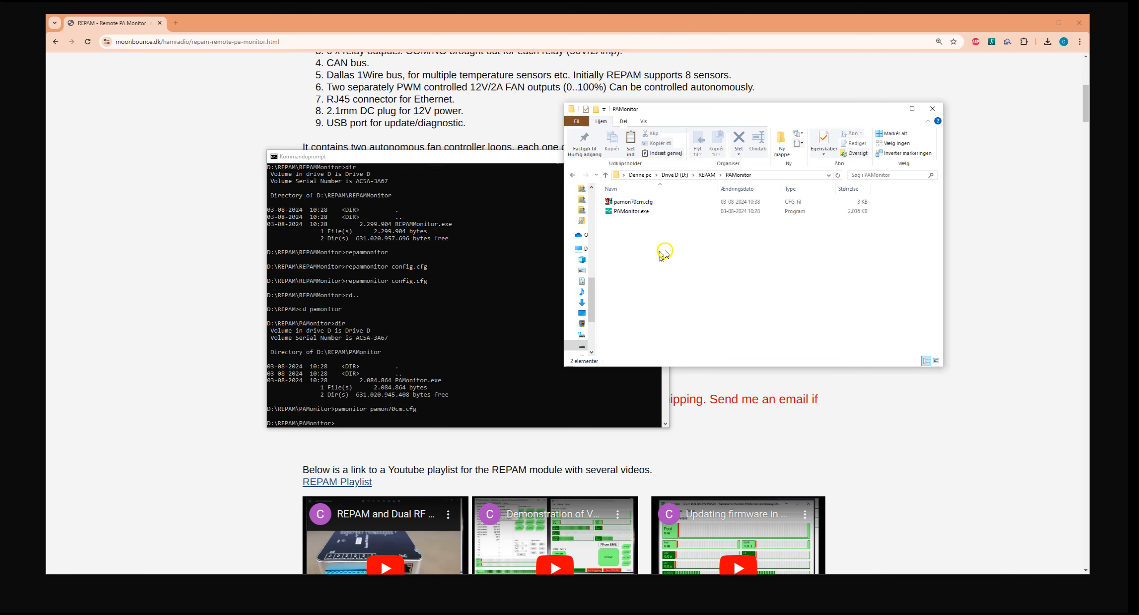
key("BackSpace")
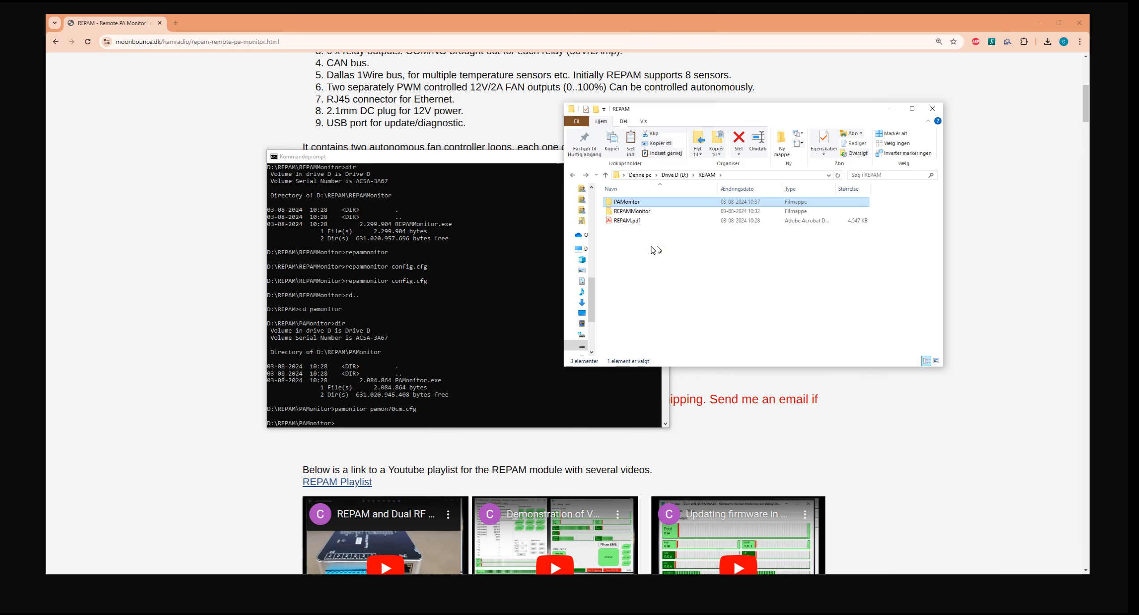
left_click(628, 202)
double_click(628, 202)
left_click(631, 211)
left_click(650, 250)
key("BackSpace")
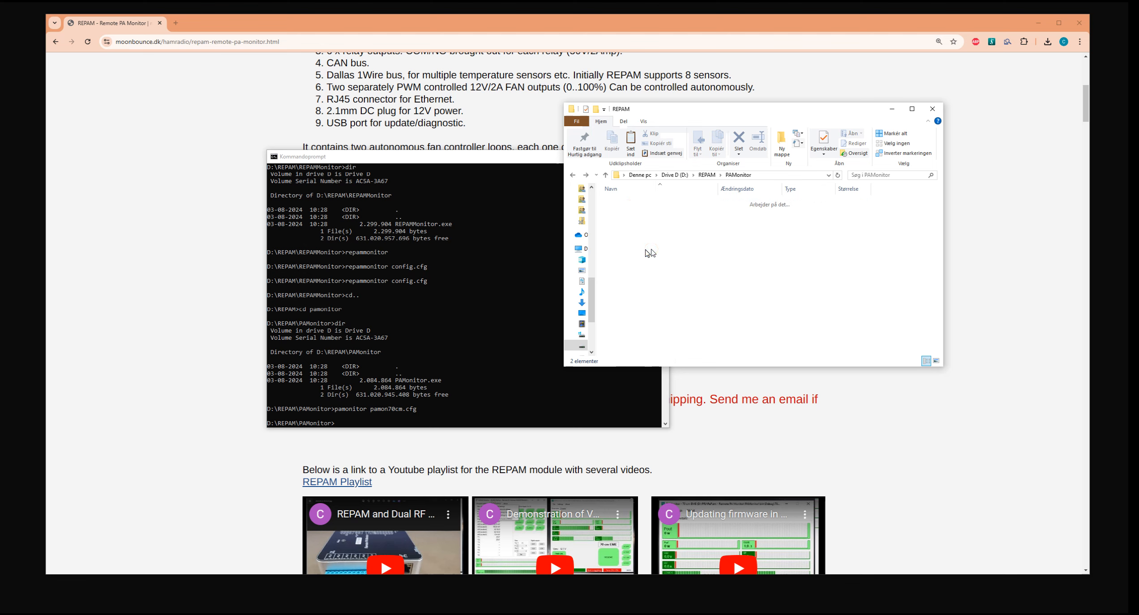
double_click(640, 211)
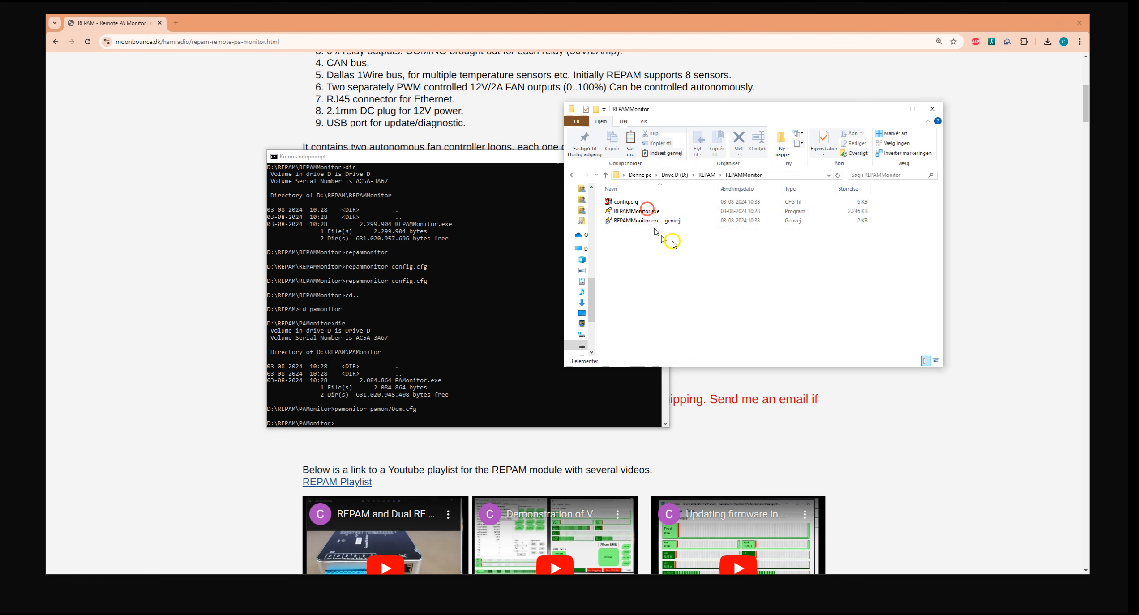
left_click(684, 277)
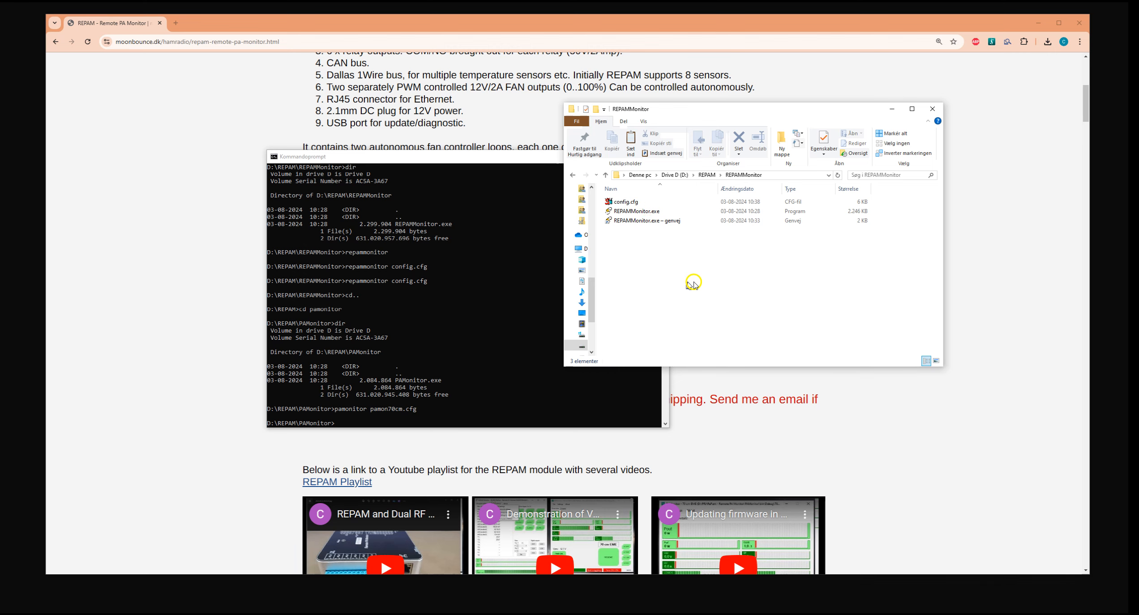